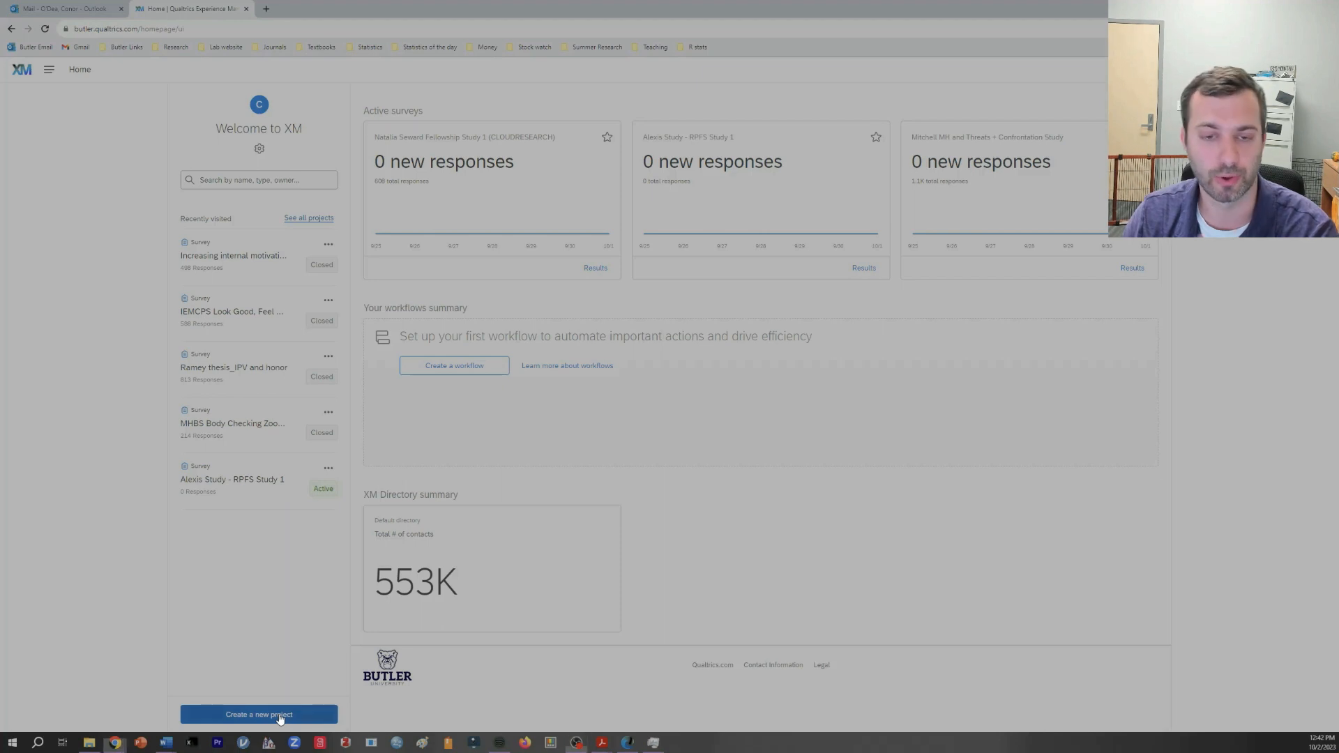
# Create a blank survey project from scratch named Test in the Projects and Programs folder
pyautogui.click(279, 716)
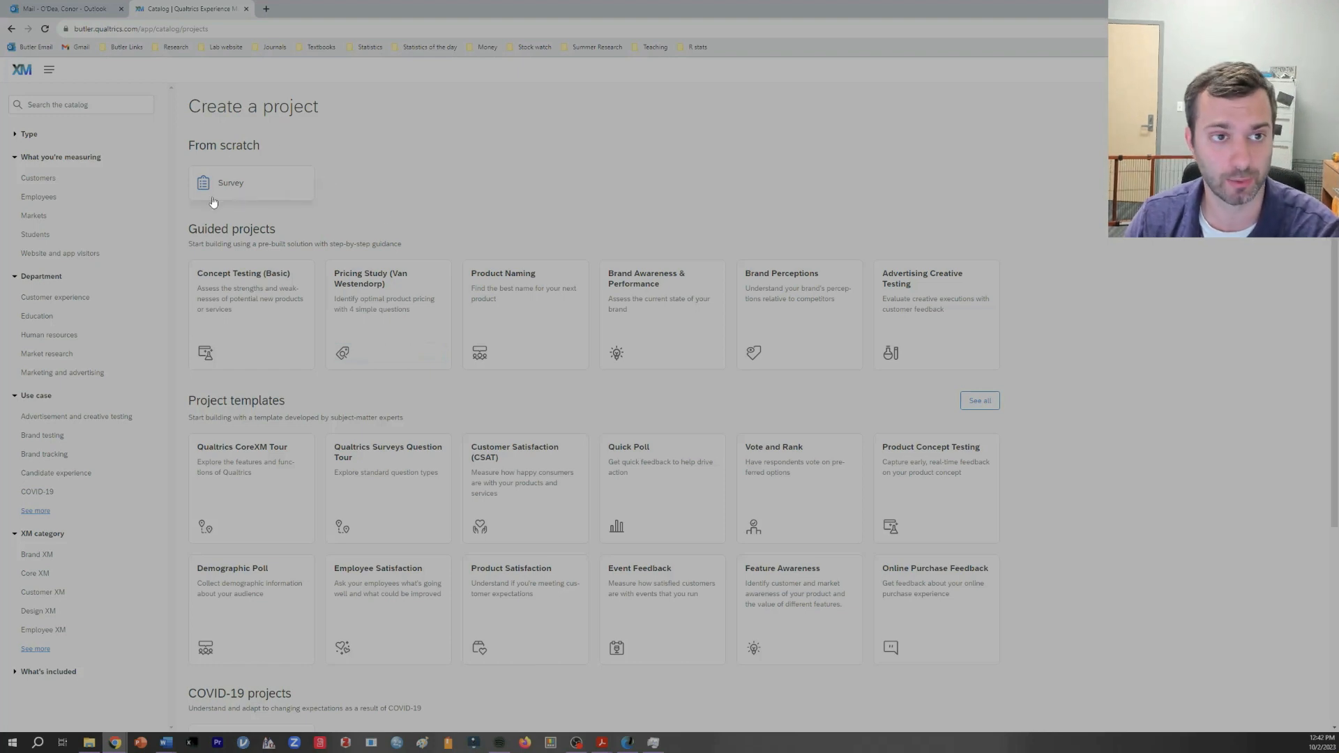
pyautogui.click(232, 183)
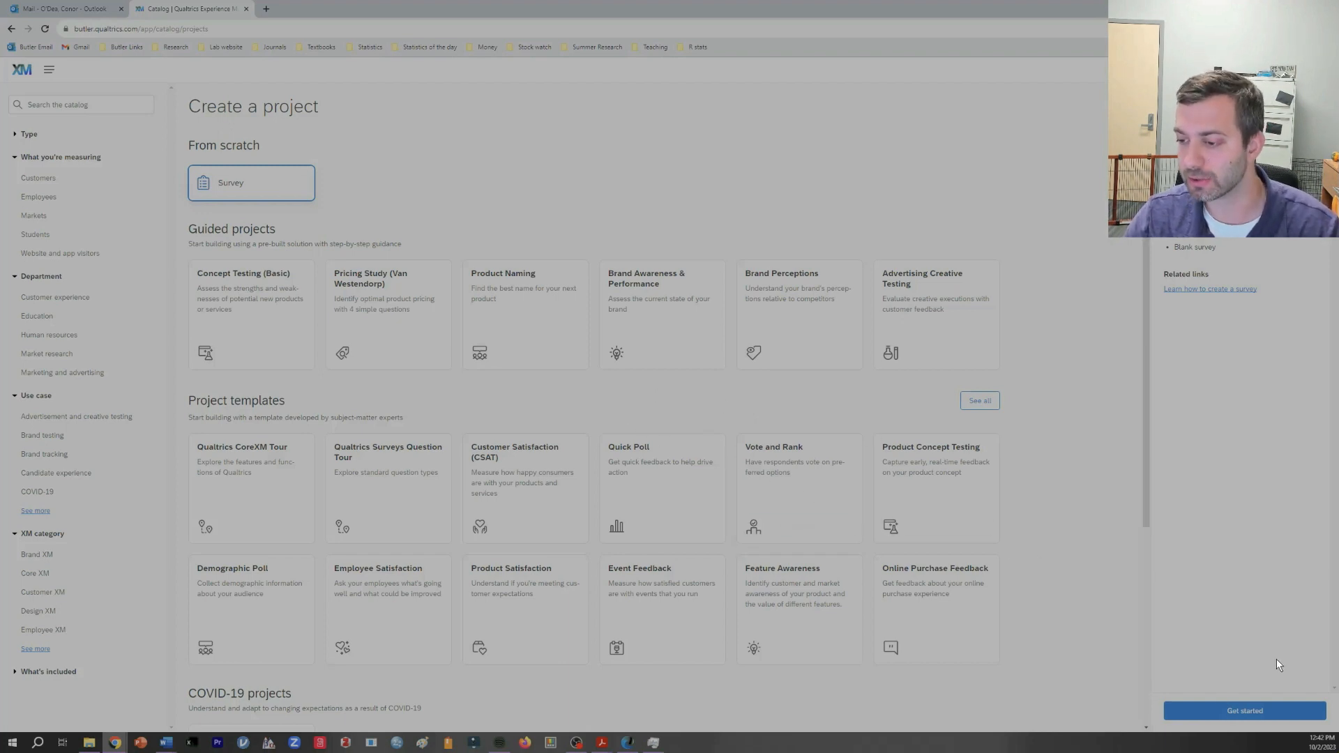
pyautogui.click(1230, 708)
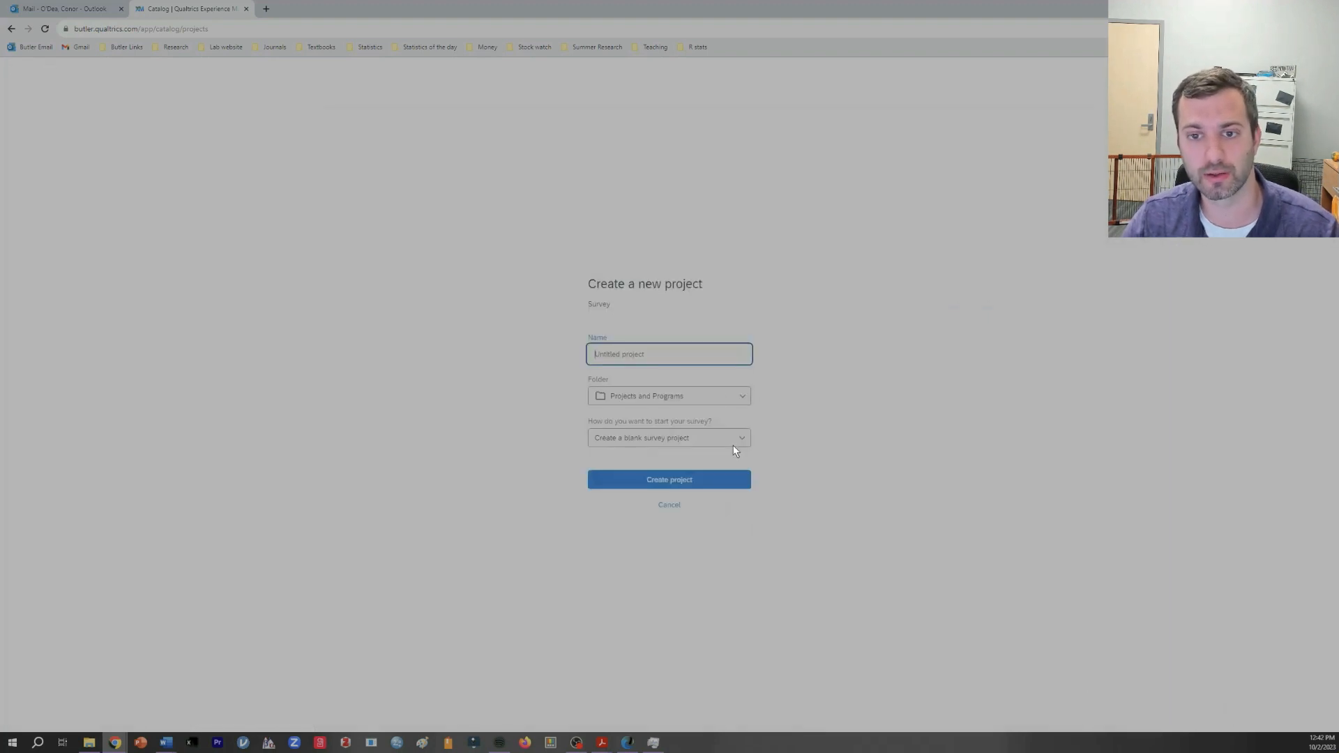
pyautogui.click(734, 396)
pyautogui.click(686, 354)
pyautogui.write('Test')
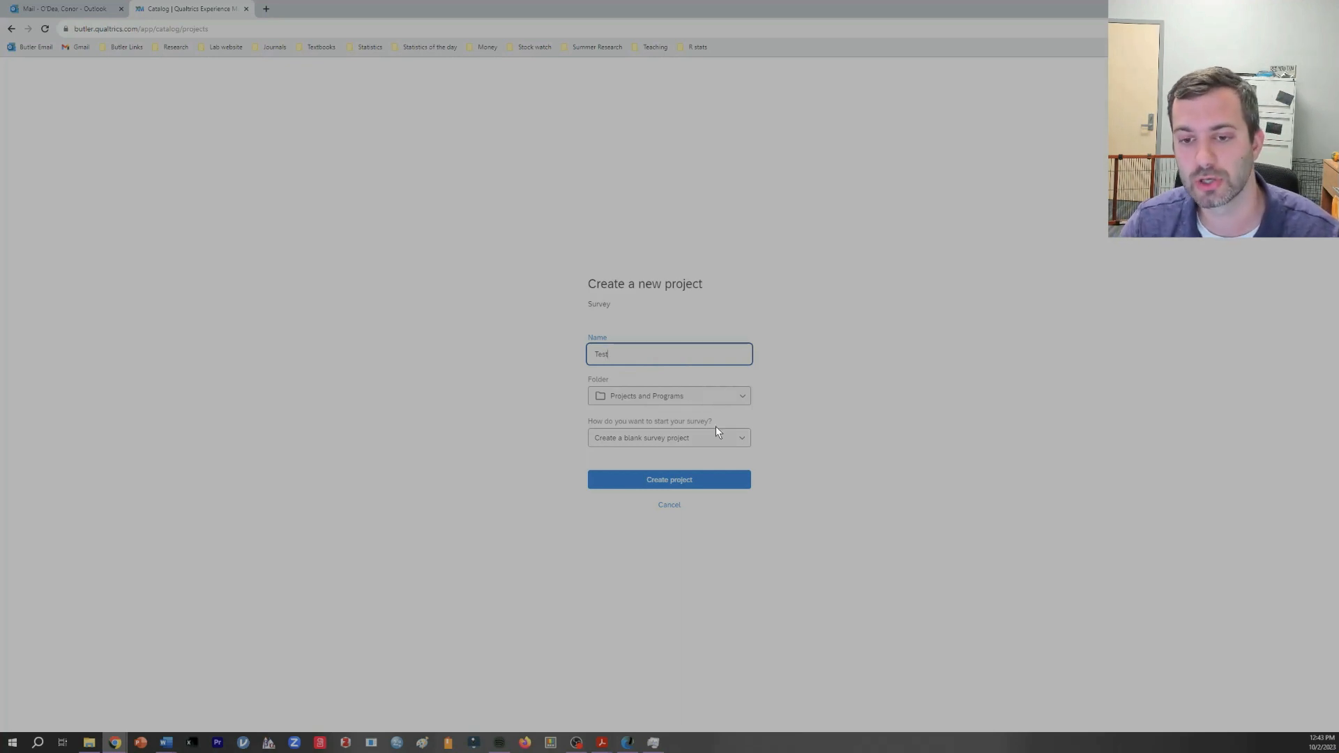
pyautogui.click(681, 439)
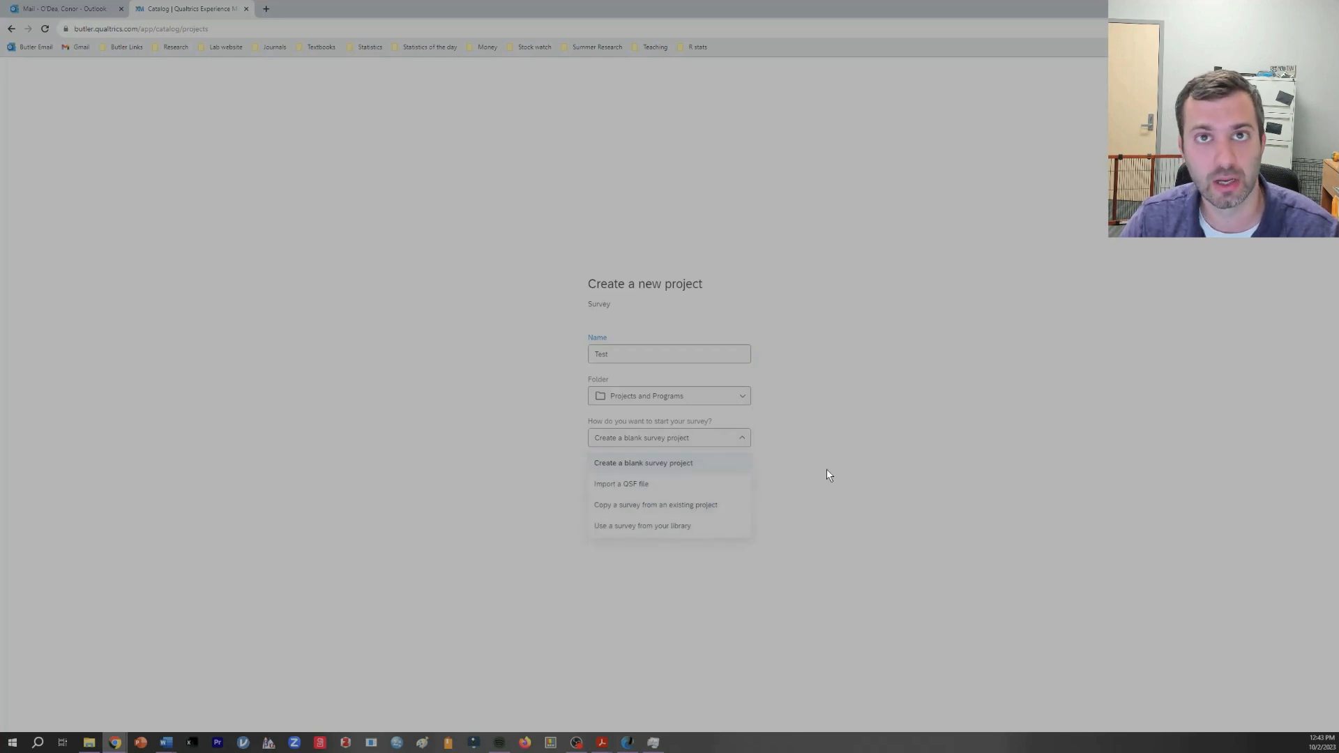
pyautogui.click(882, 438)
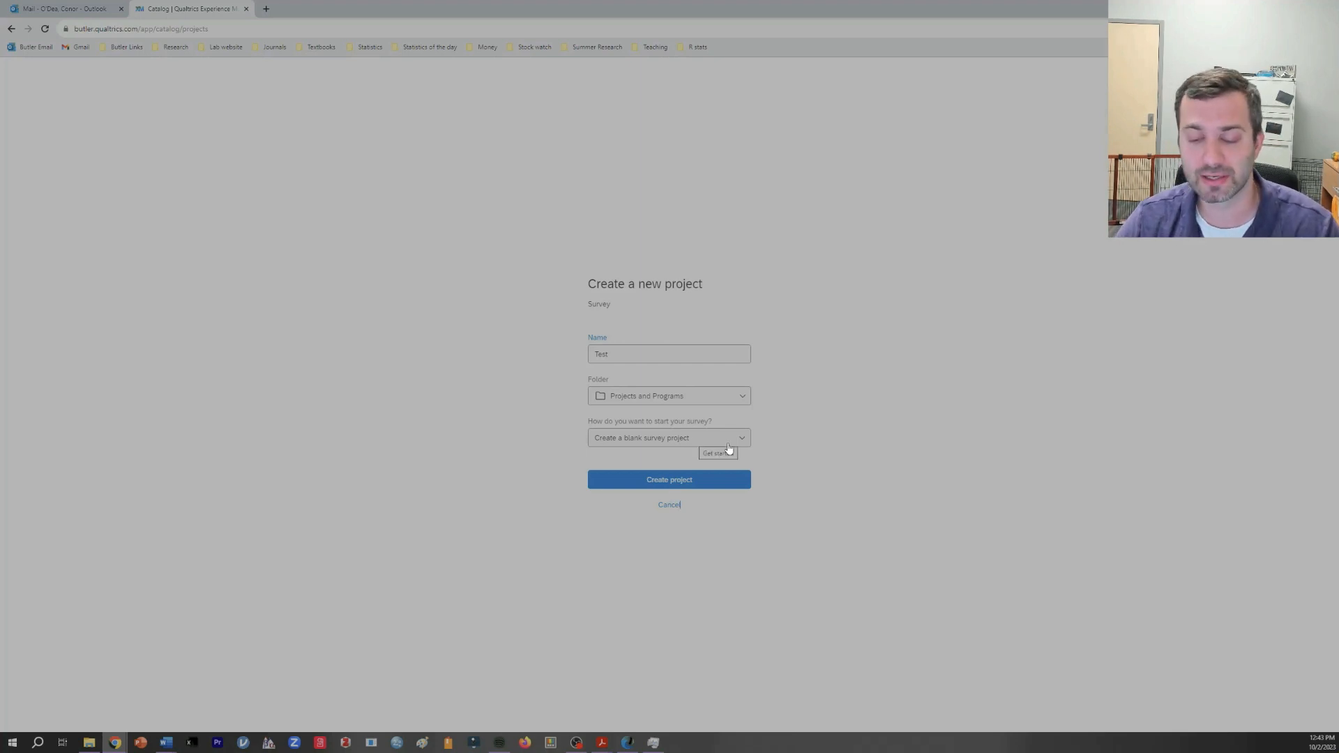
pyautogui.click(685, 478)
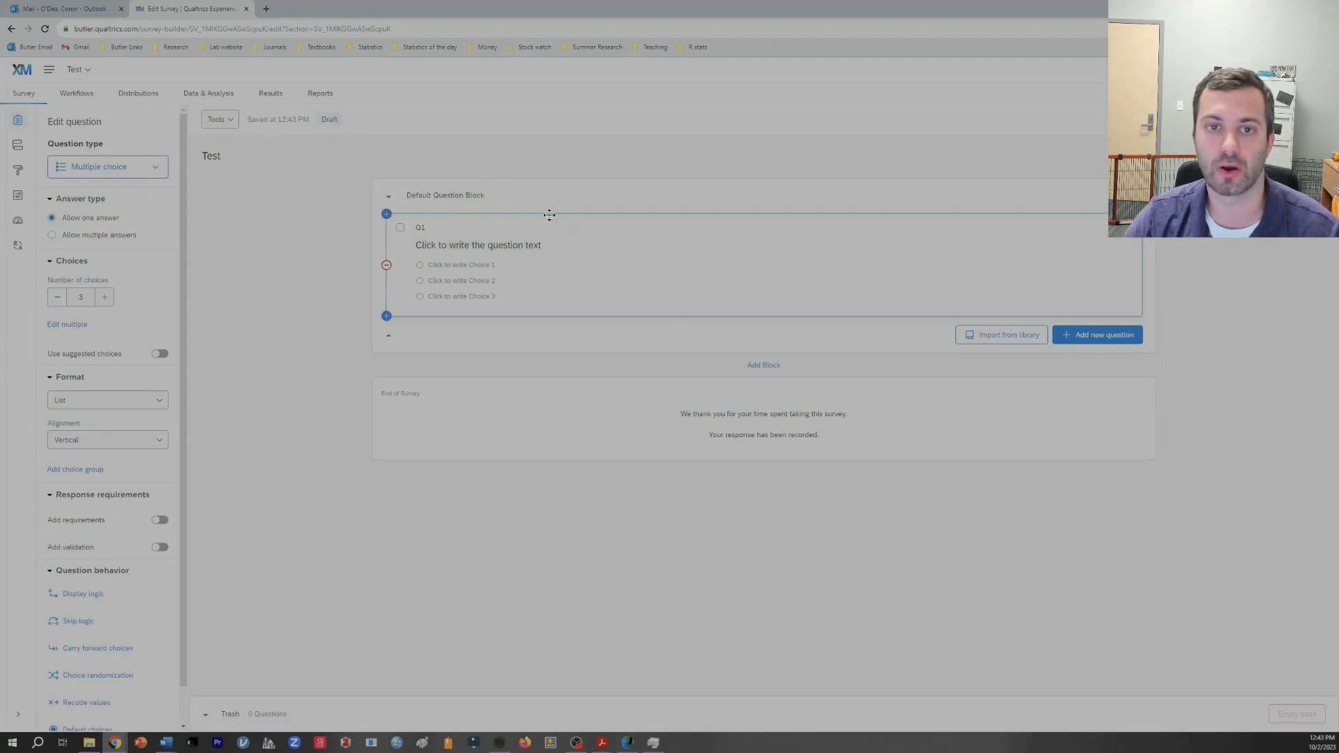
# Add three new blocks directly below the Default Question Block
pyautogui.click(765, 367)
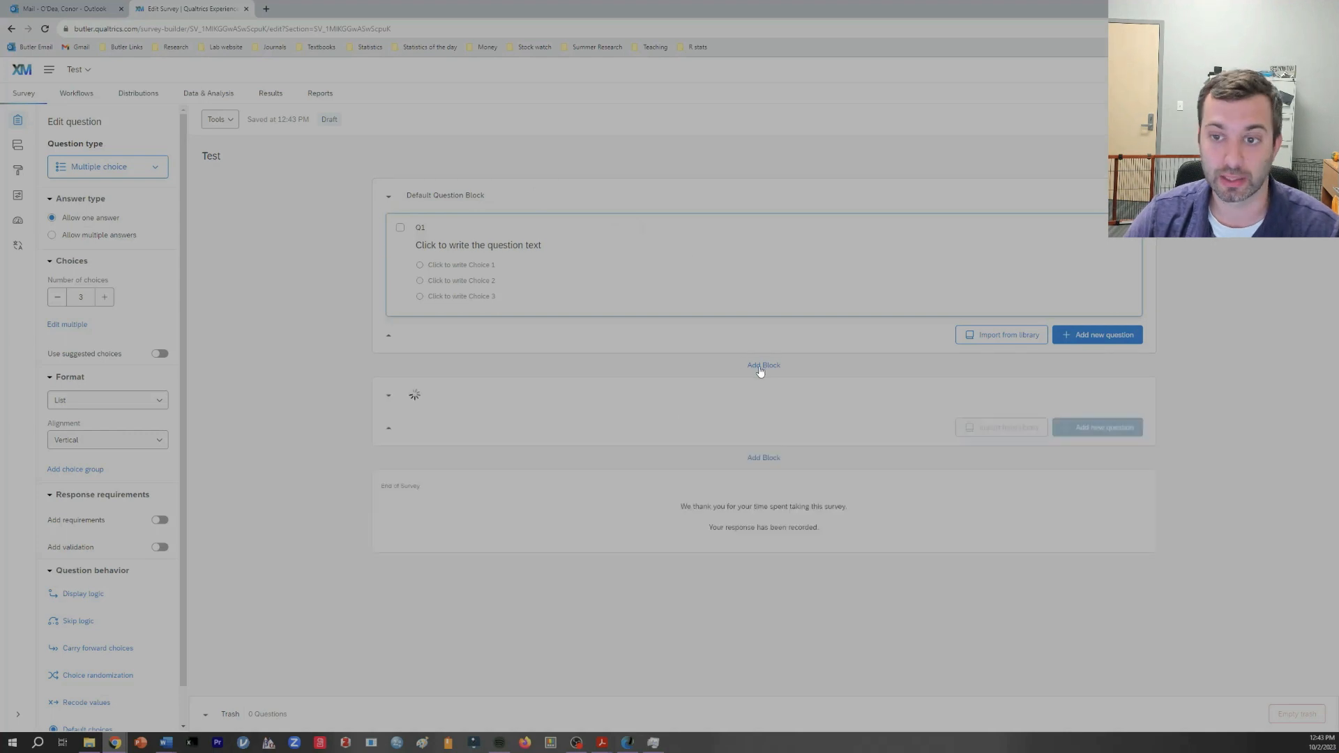
pyautogui.click(765, 370)
pyautogui.click(765, 370)
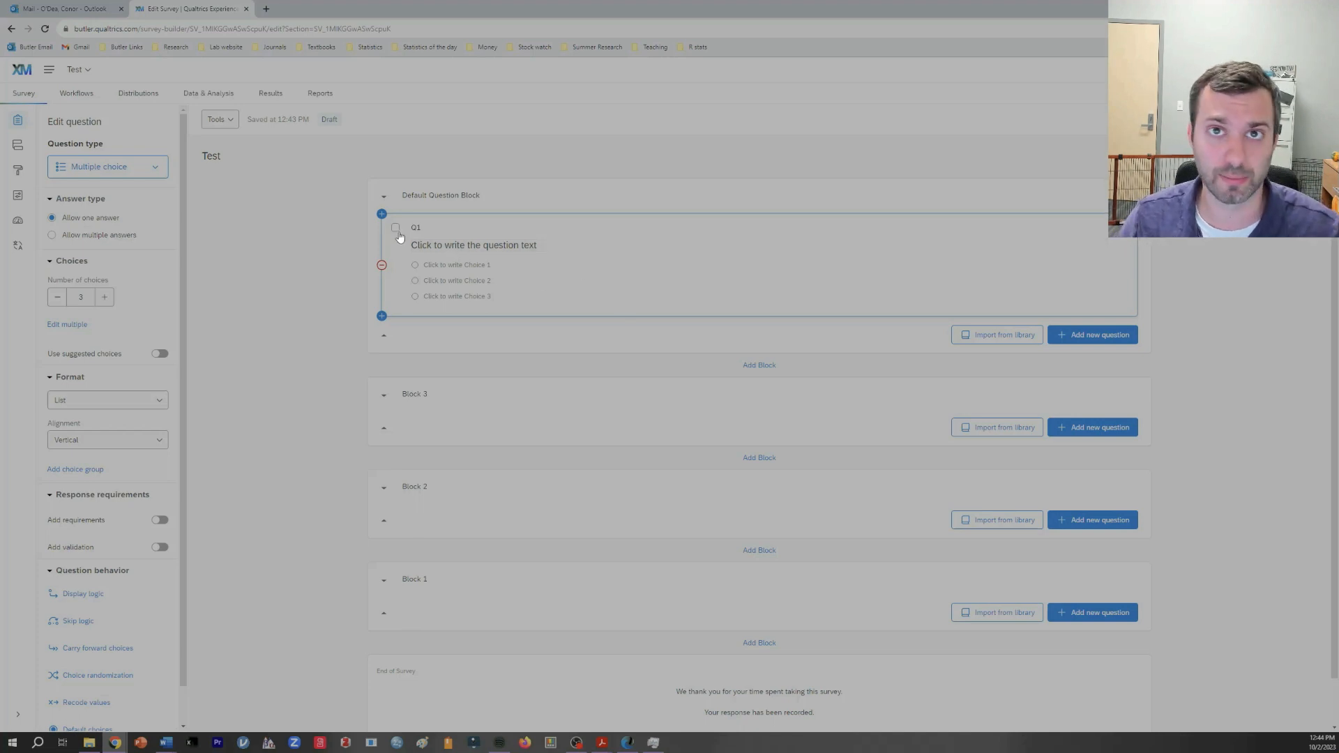
# Rename the Default Question Block as Informed consent
pyautogui.click(447, 198)
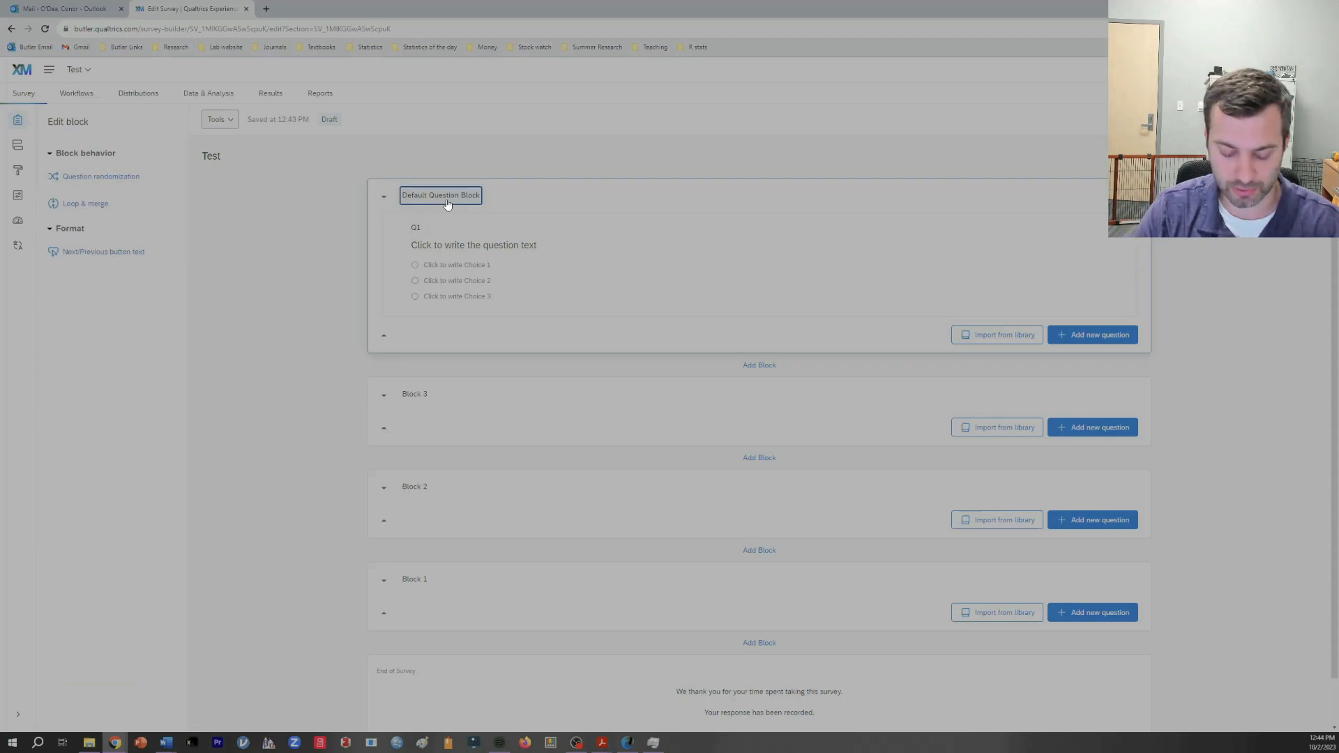
pyautogui.hotkey('ctrl', 'a')
pyautogui.write('Informa')
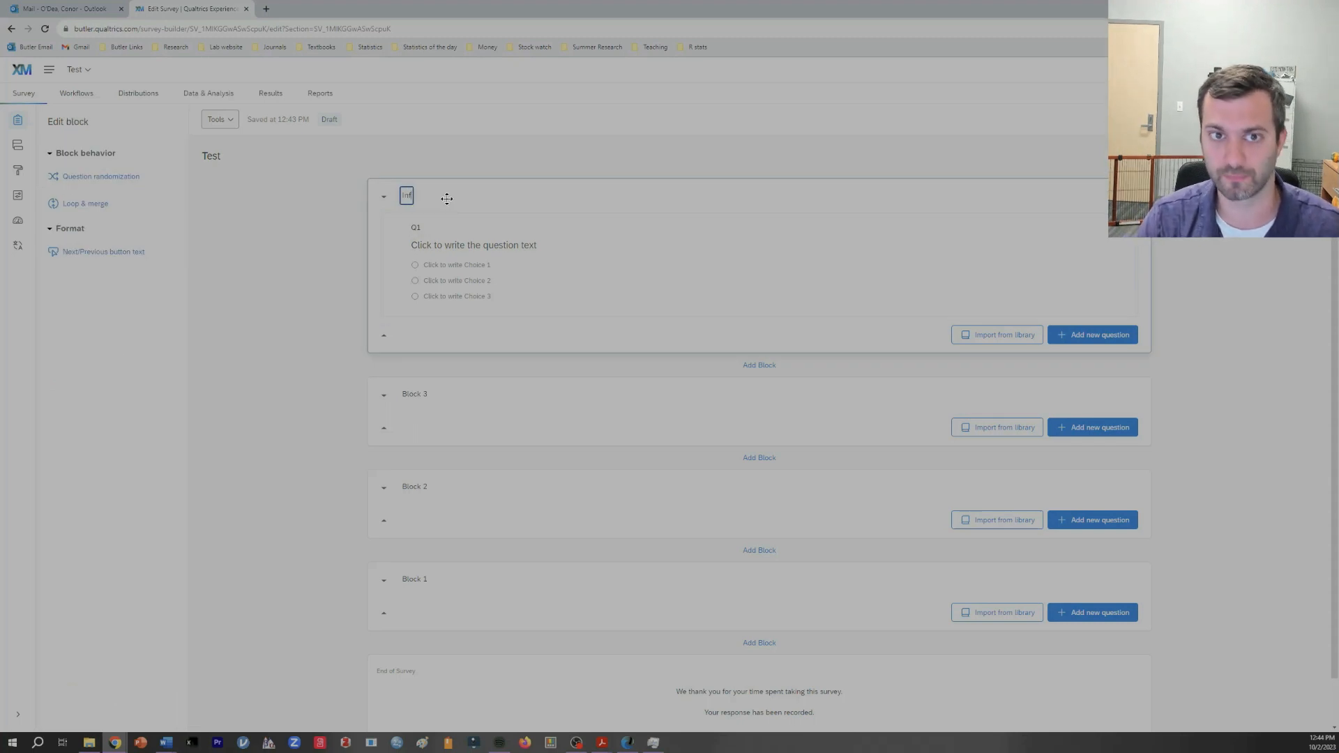
pyautogui.write('consent')
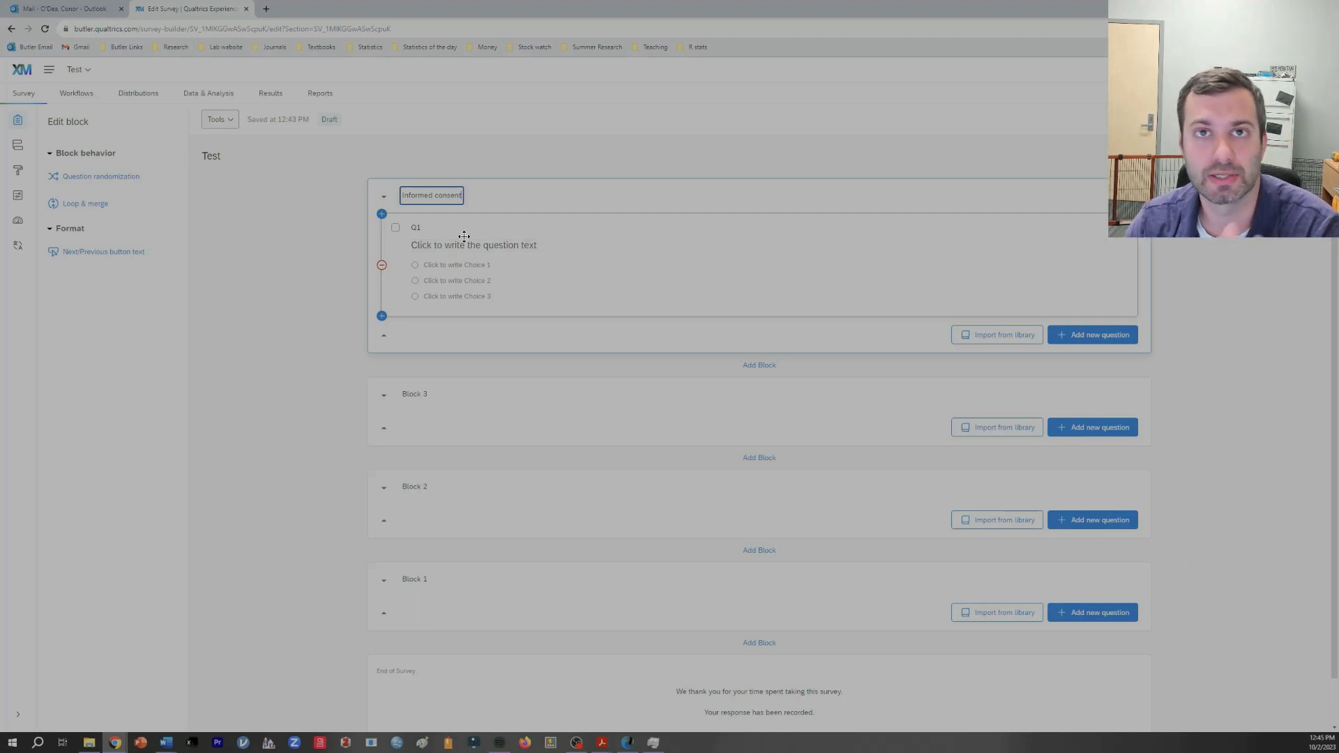
pyautogui.click(511, 194)
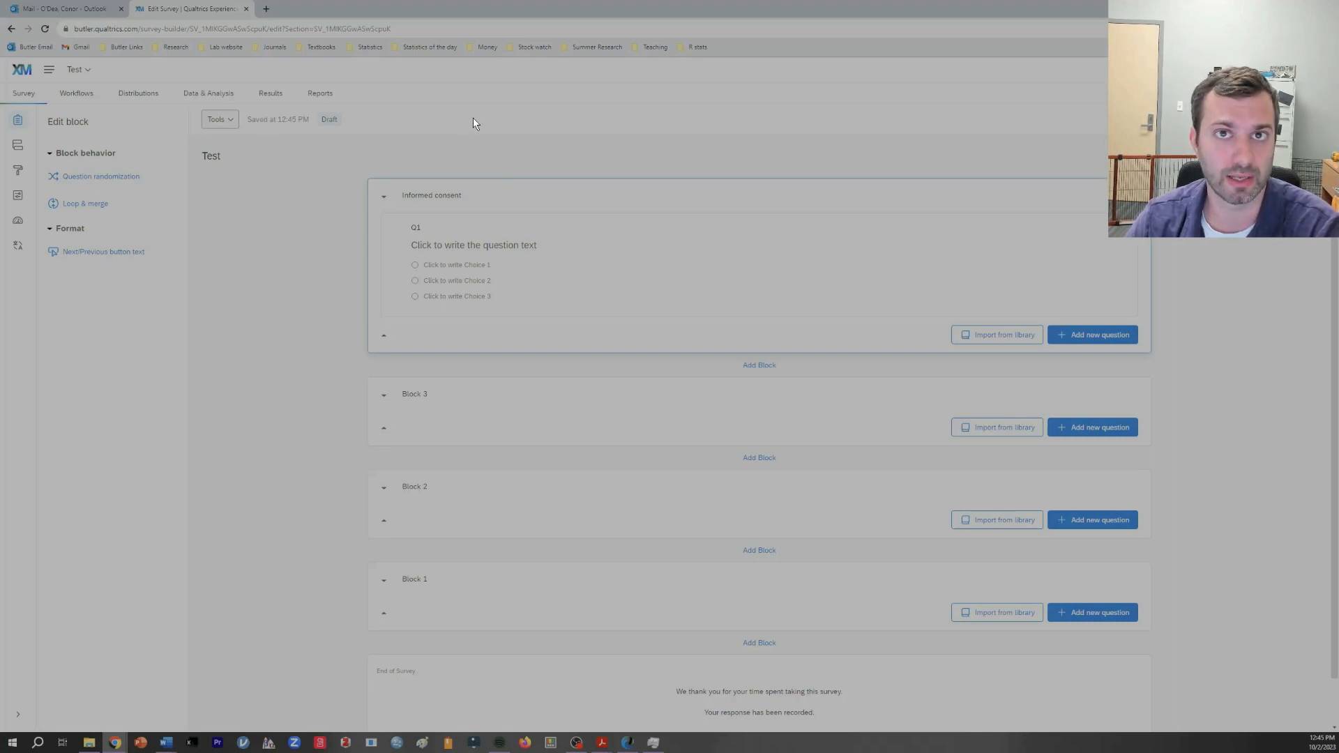
# Search the web in a new browser tab for "butler university irb" and open the university's Institutional Review Board page
pyautogui.click(266, 9)
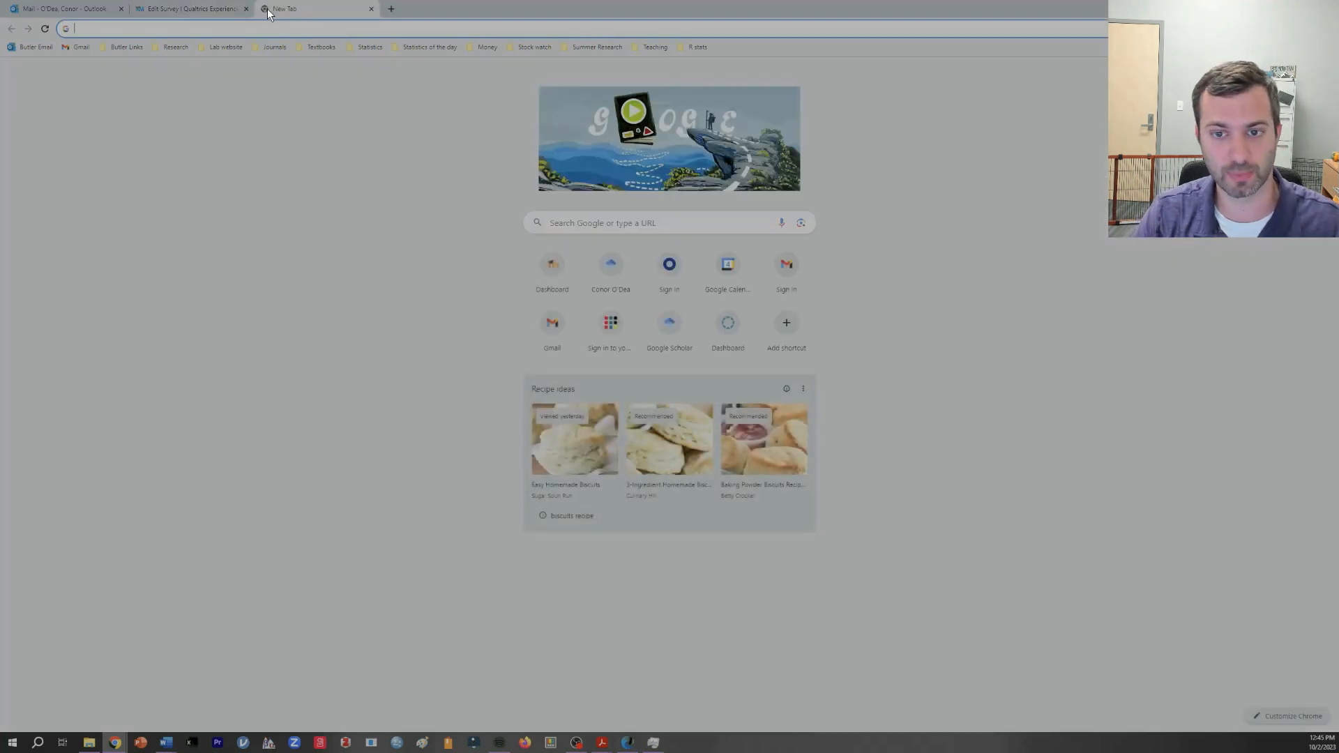
pyautogui.write('butler univers')
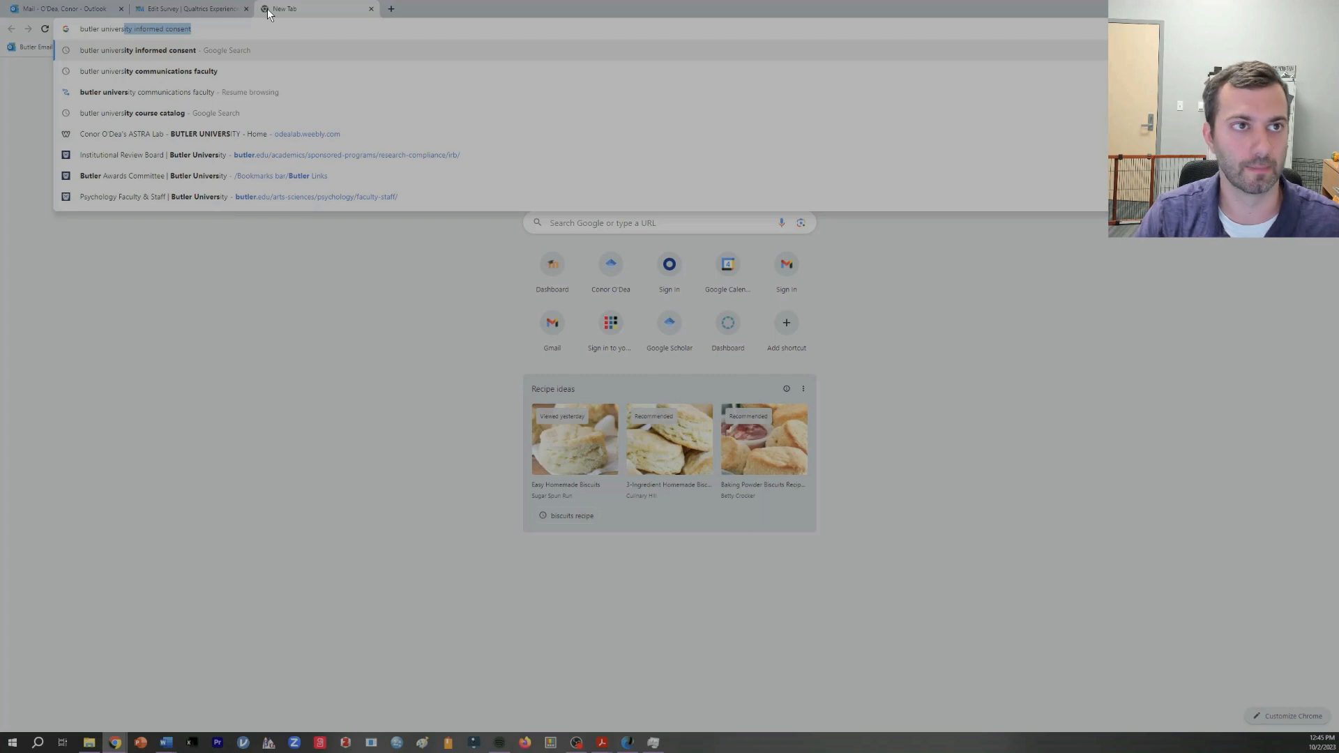
pyautogui.write('ity ')
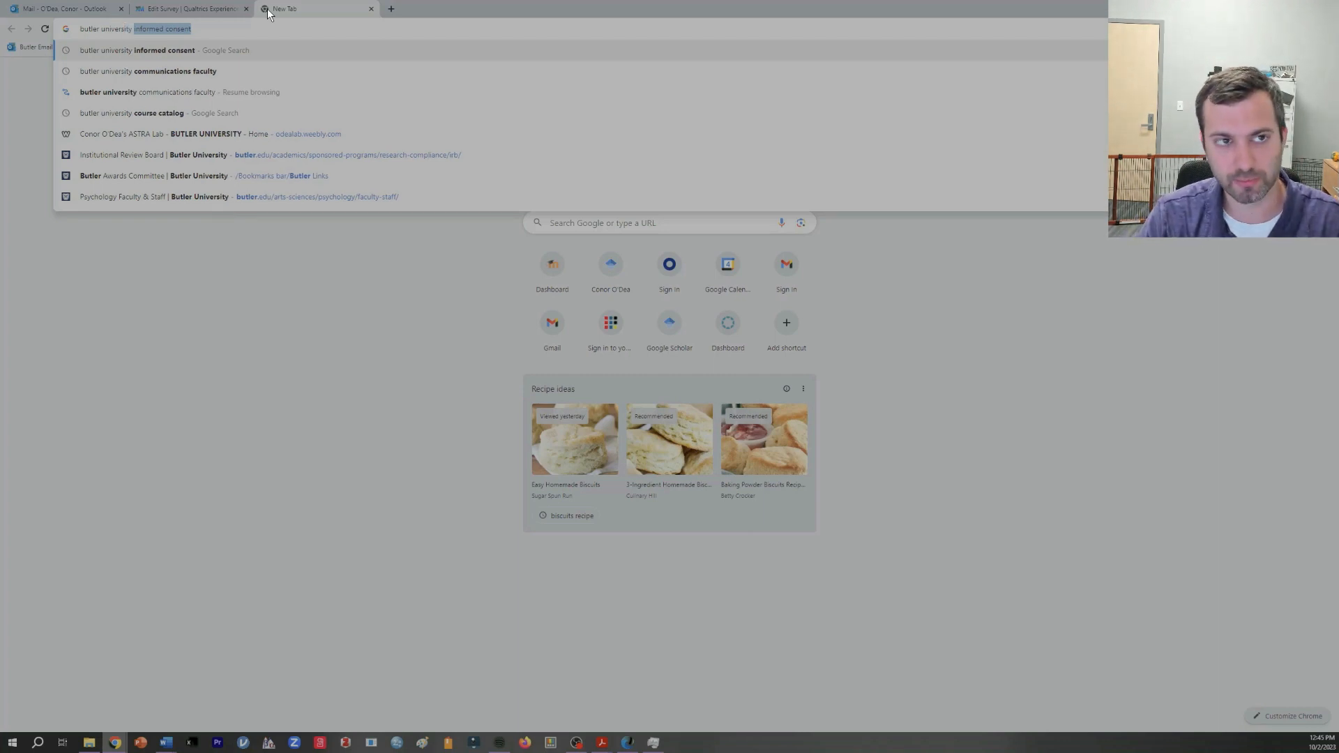
pyautogui.write('irb')
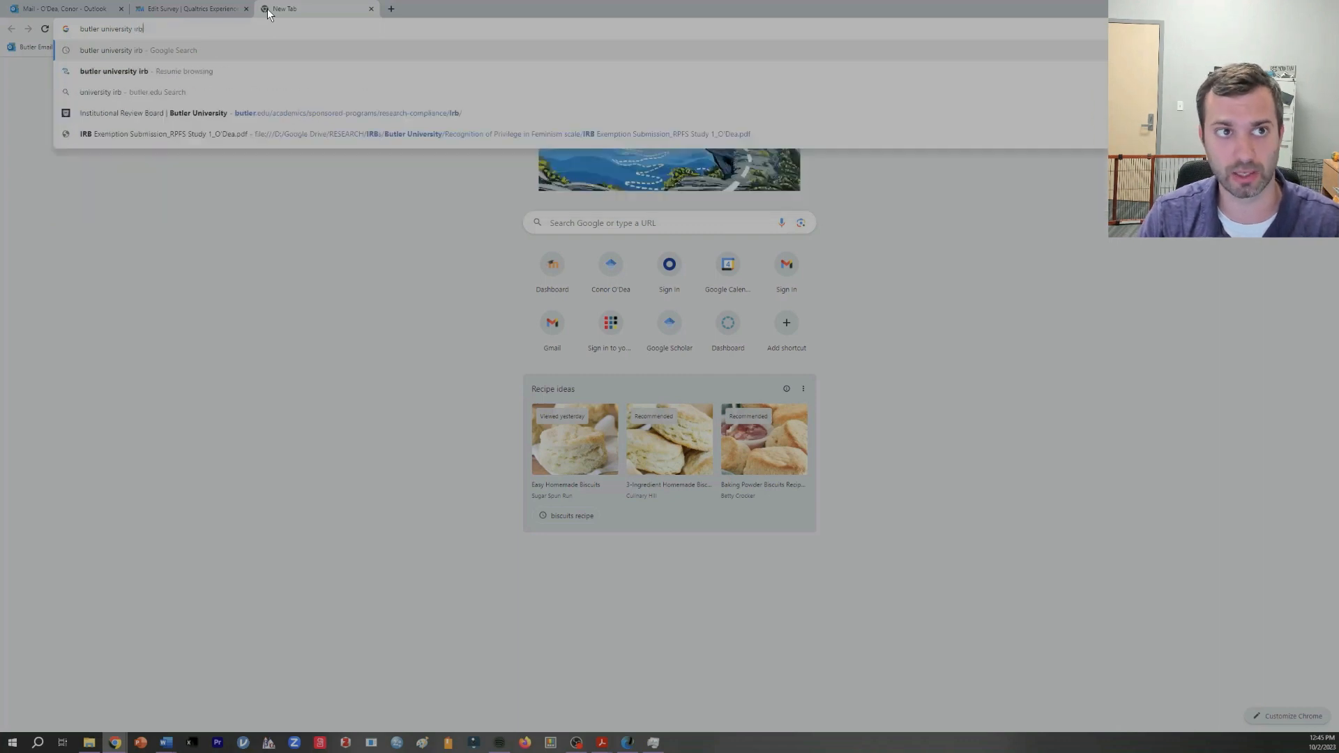
pyautogui.press('Return')
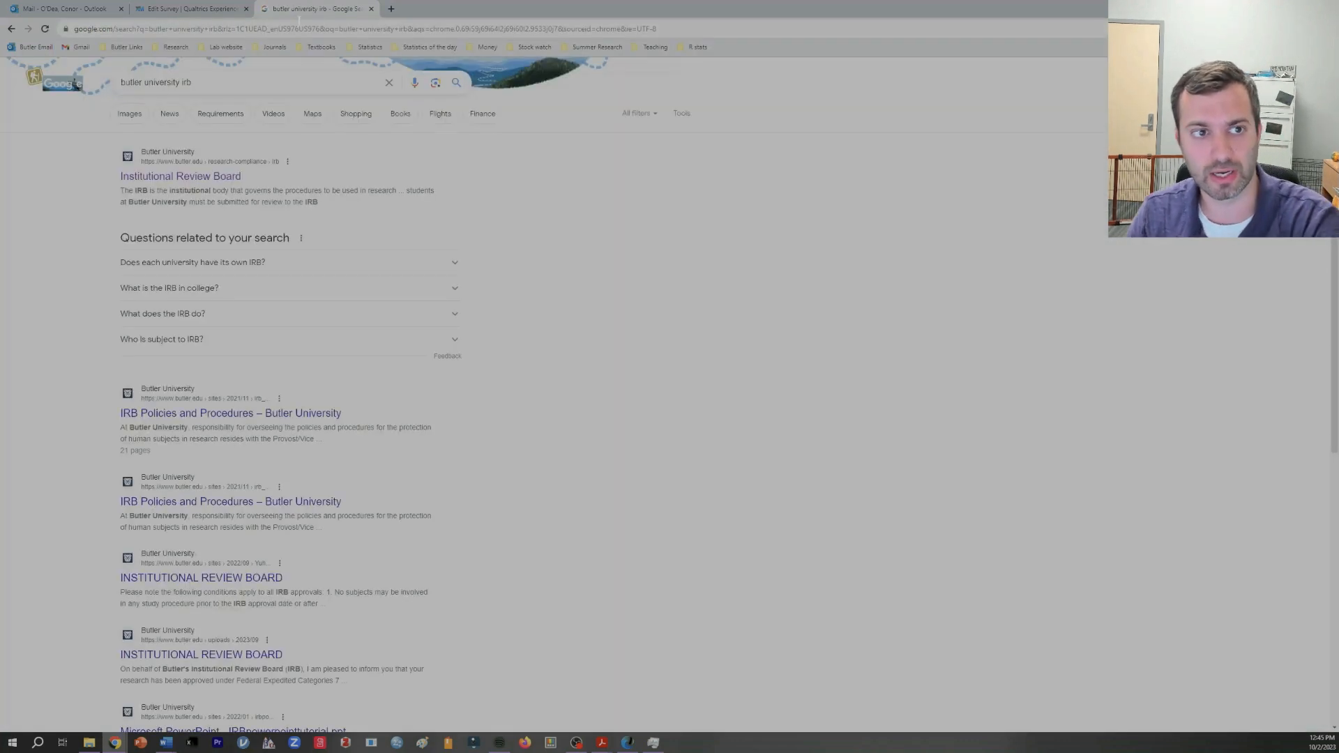
pyautogui.click(179, 178)
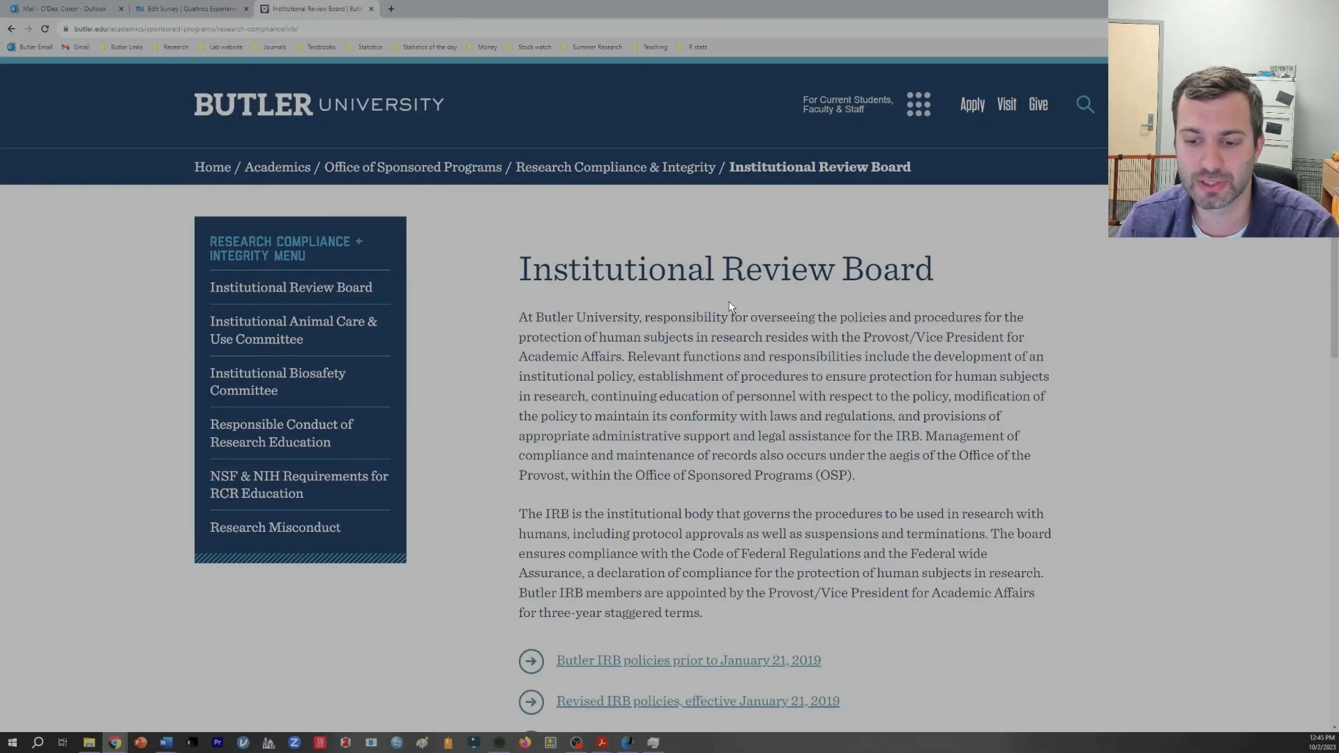
# Download the IRB Consent Form template from the Forms & Submission section and open it in Word
pyautogui.scroll(-5, 683, 329)
pyautogui.click(614, 455)
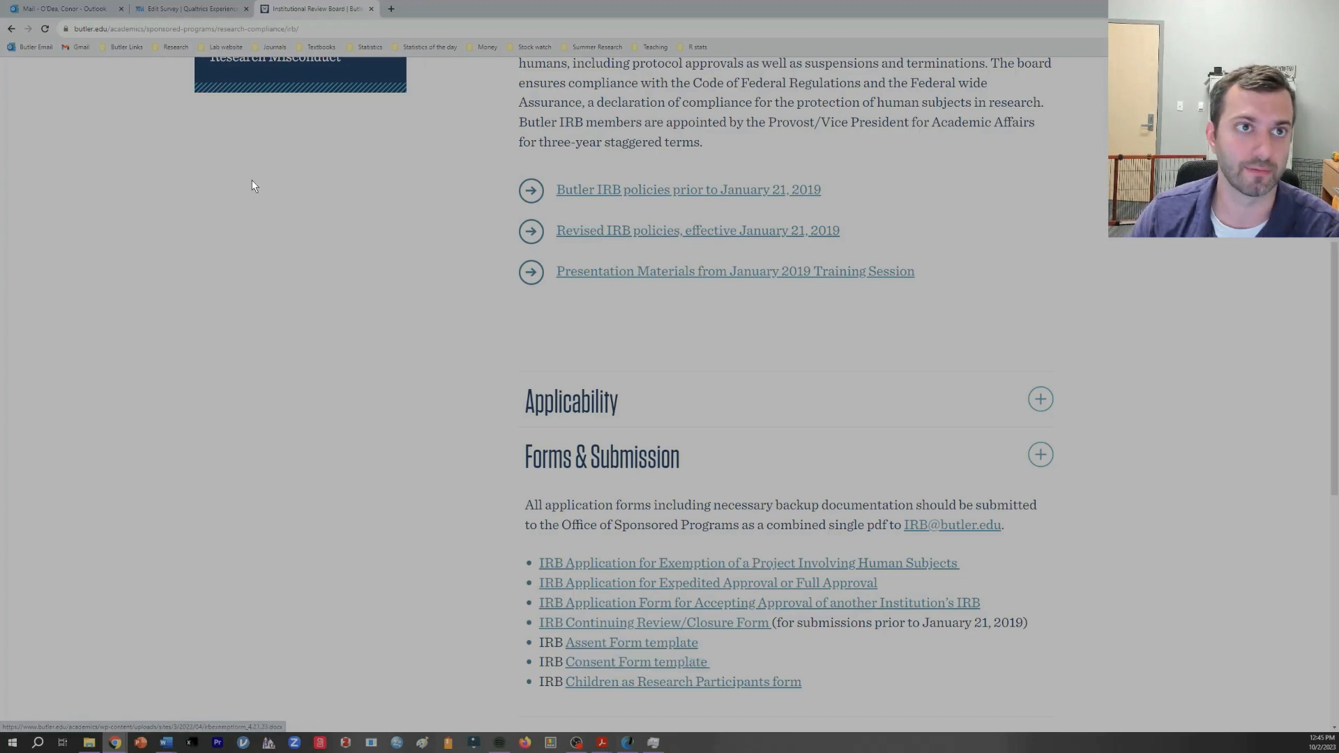
pyautogui.click(189, 9)
pyautogui.click(323, 8)
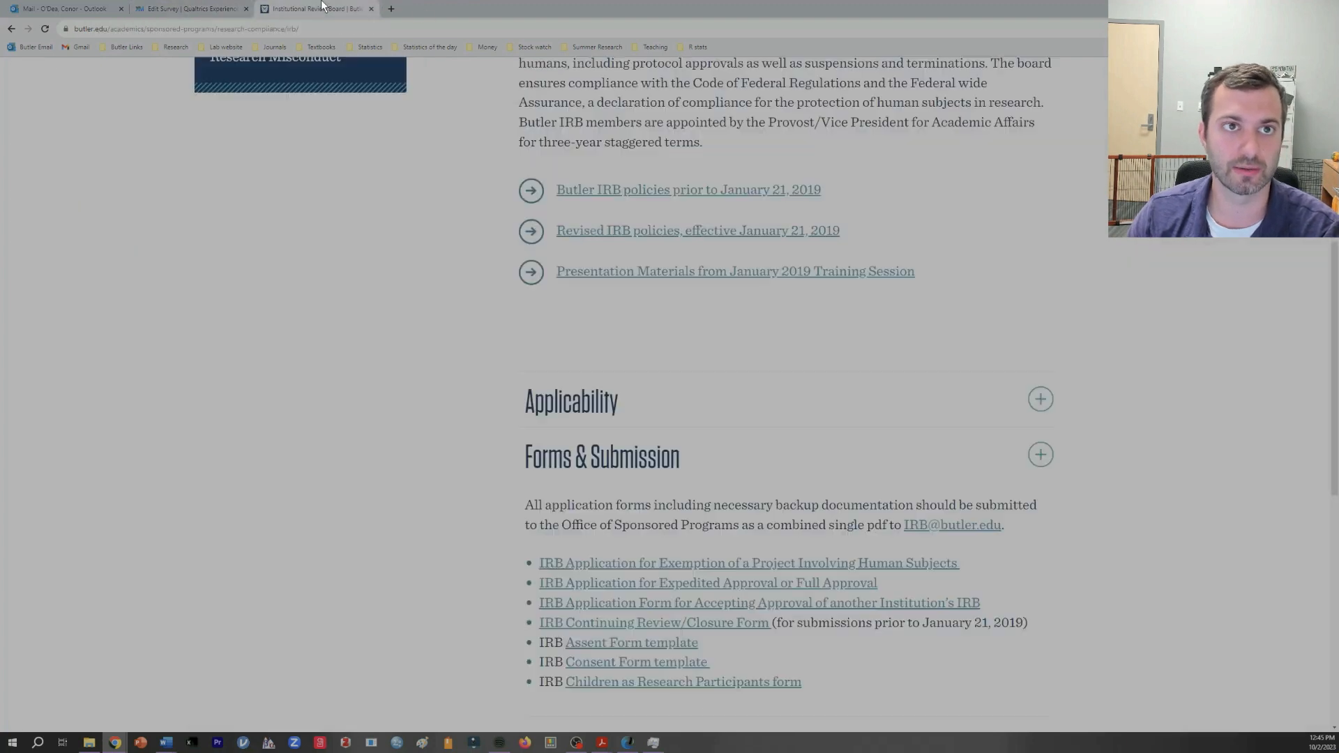
pyautogui.click(657, 668)
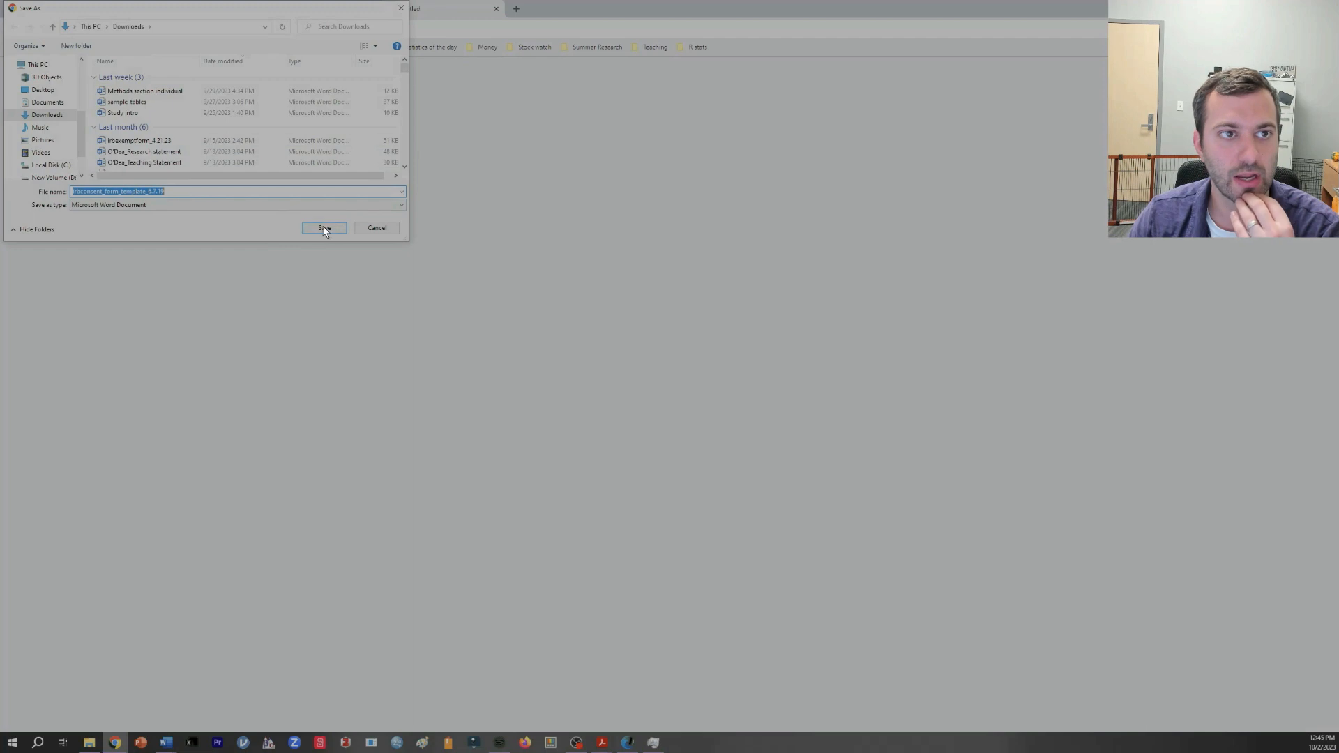
pyautogui.click(323, 227)
pyautogui.click(1144, 52)
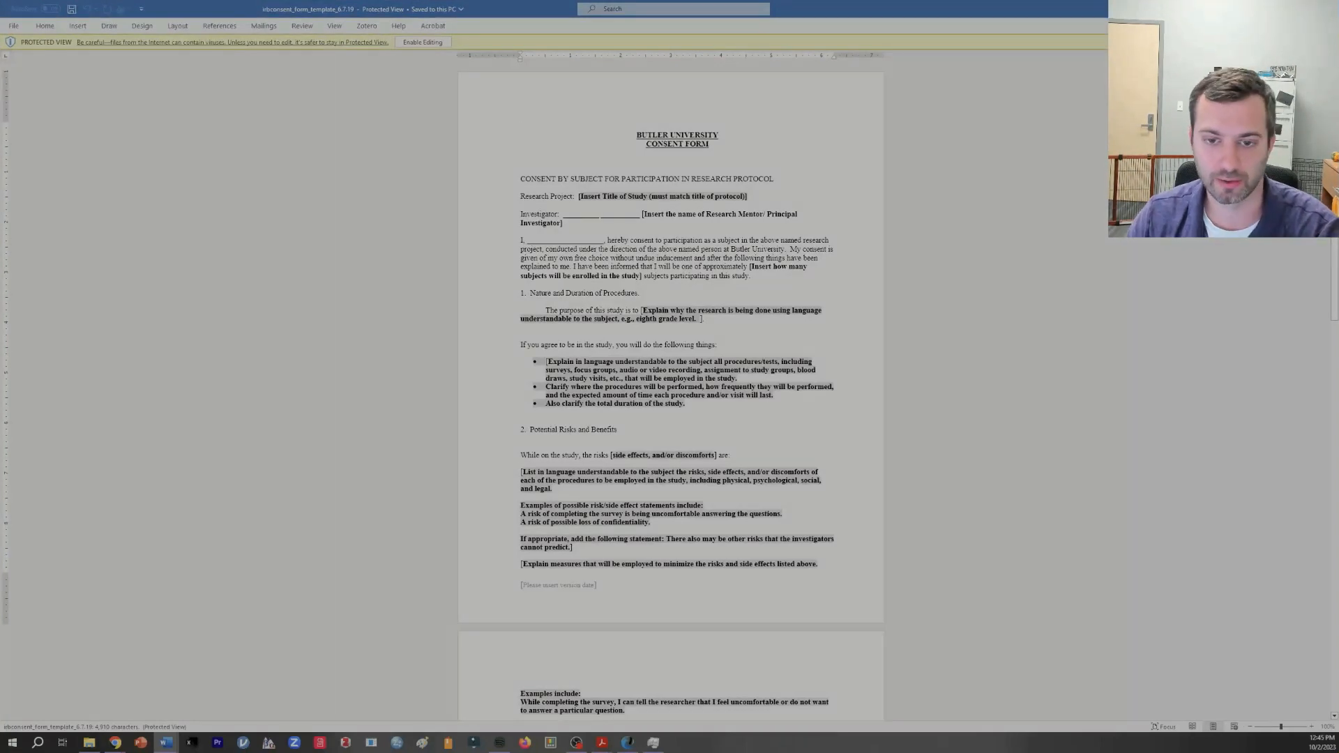
# Enable editing of the consent form template and copy its text from the title through the opening consent paragraph
pyautogui.scroll(-5, 626, 290)
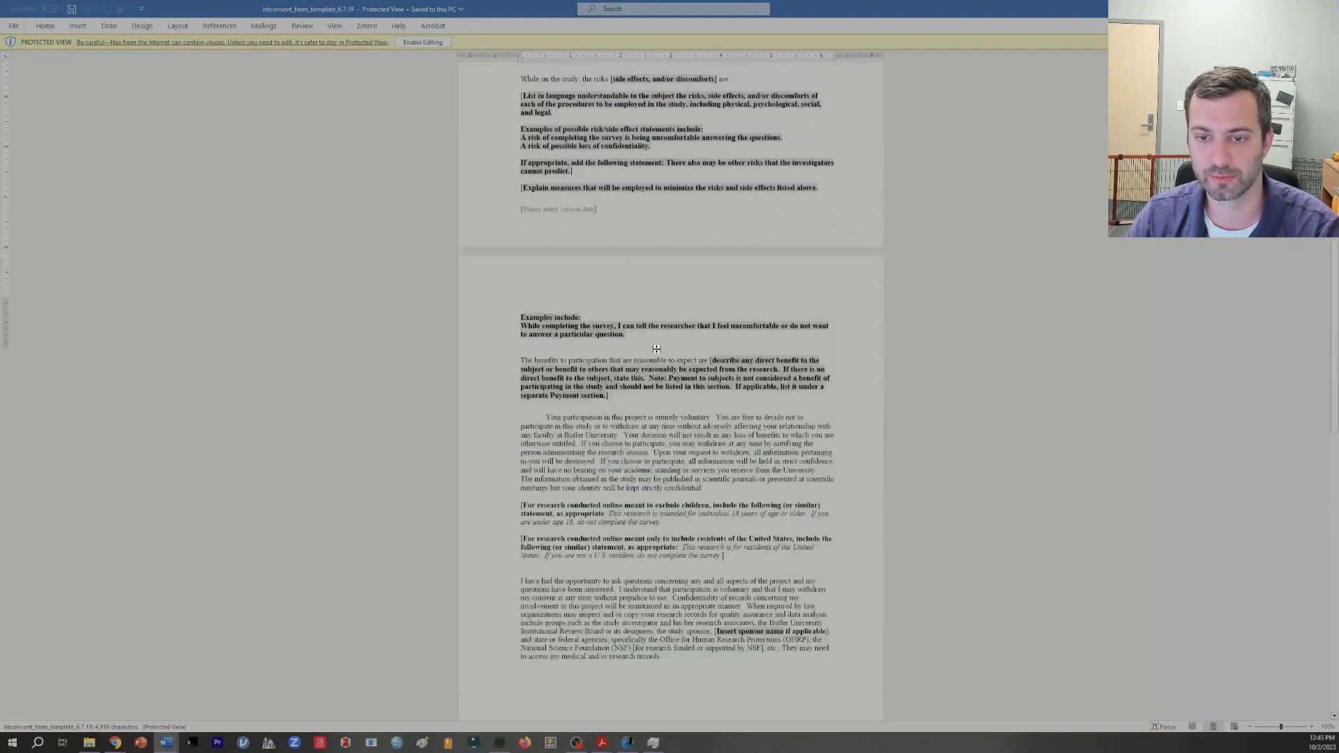
pyautogui.scroll(5, 656, 348)
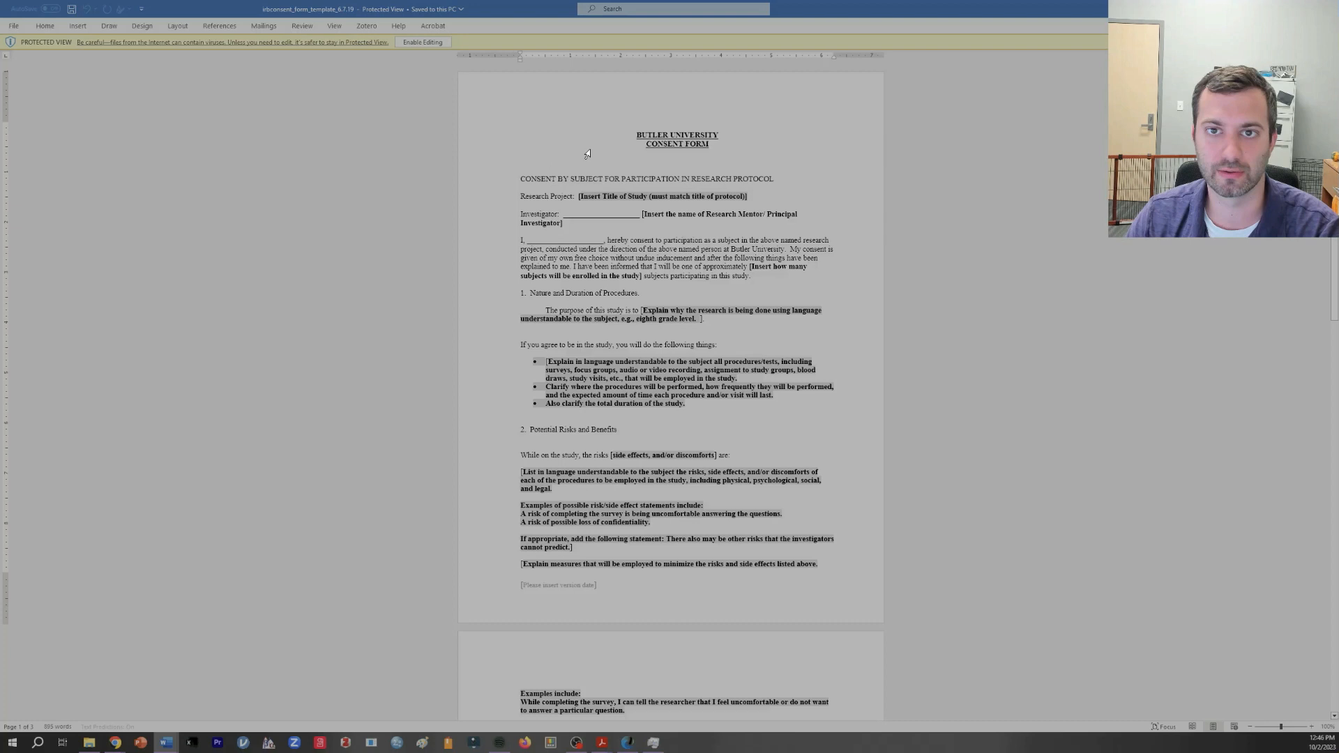
pyautogui.click(423, 42)
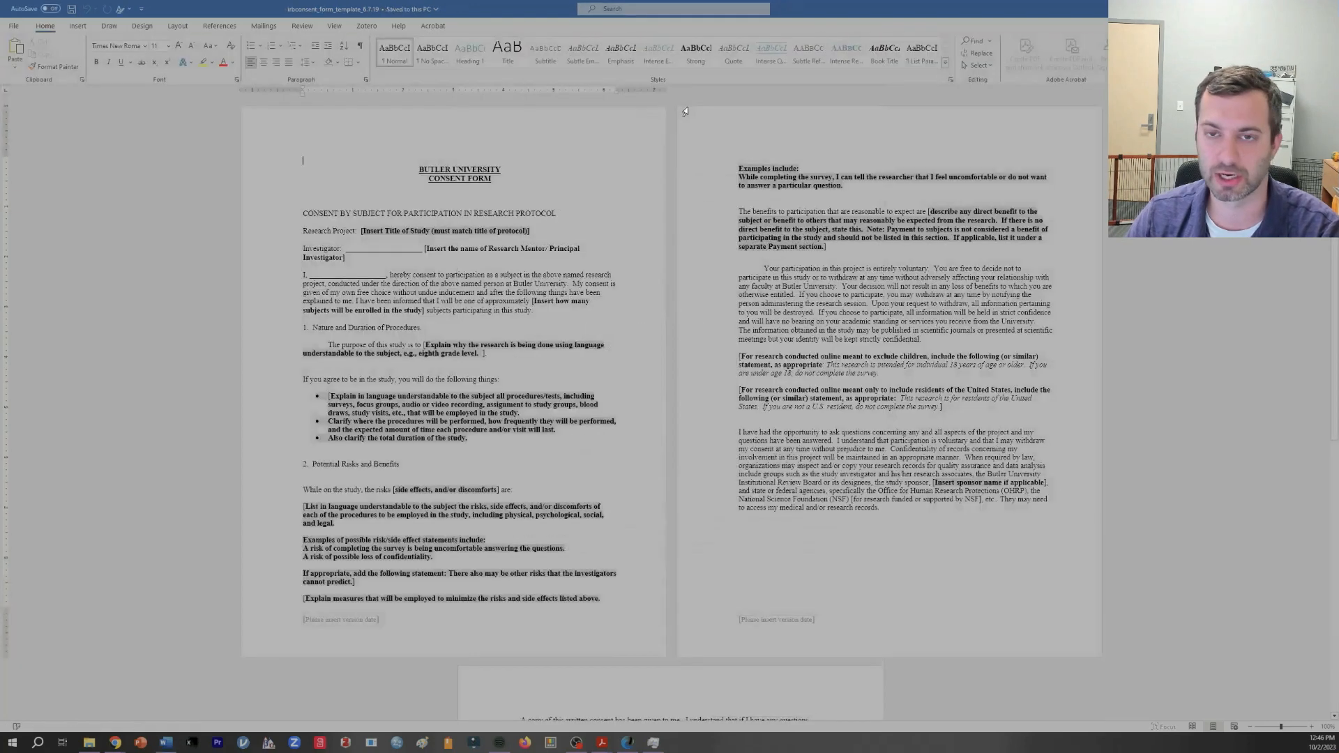
pyautogui.moveTo(418, 170); pyautogui.dragTo(571, 306)
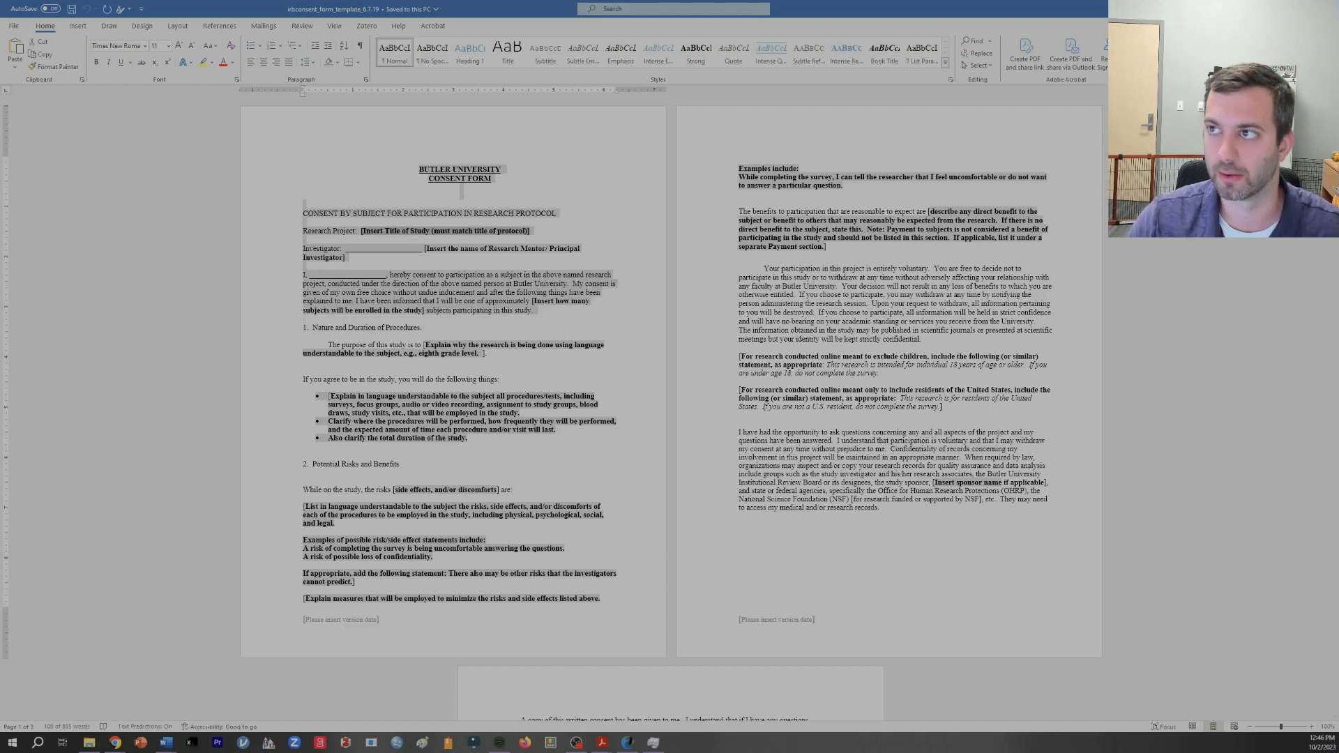
# Switch back to the Qualtrics survey in the browser and replace Q1's question text with the copied consent form text
pyautogui.hotkey('alt', 'Tab')
pyautogui.click(222, 8)
pyautogui.click(476, 243)
pyautogui.hotkey('ctrl', 'v')
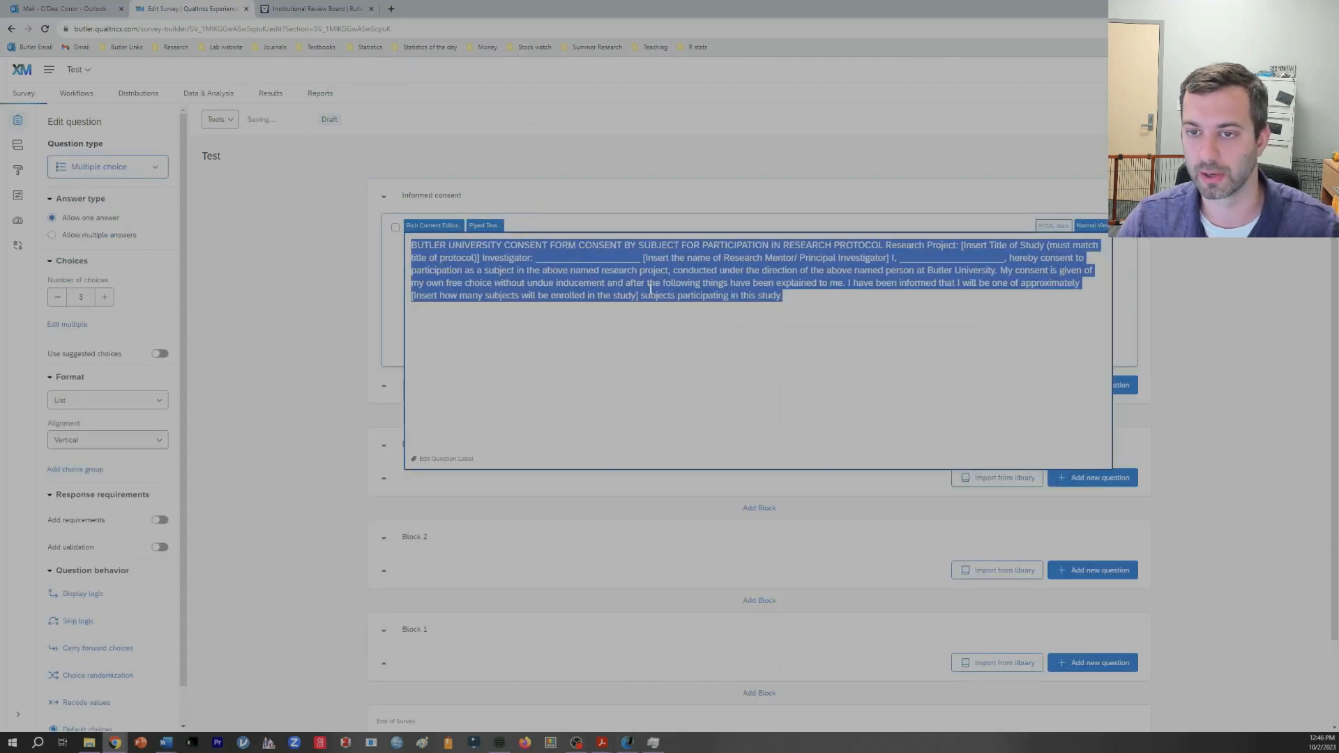
pyautogui.click(1179, 317)
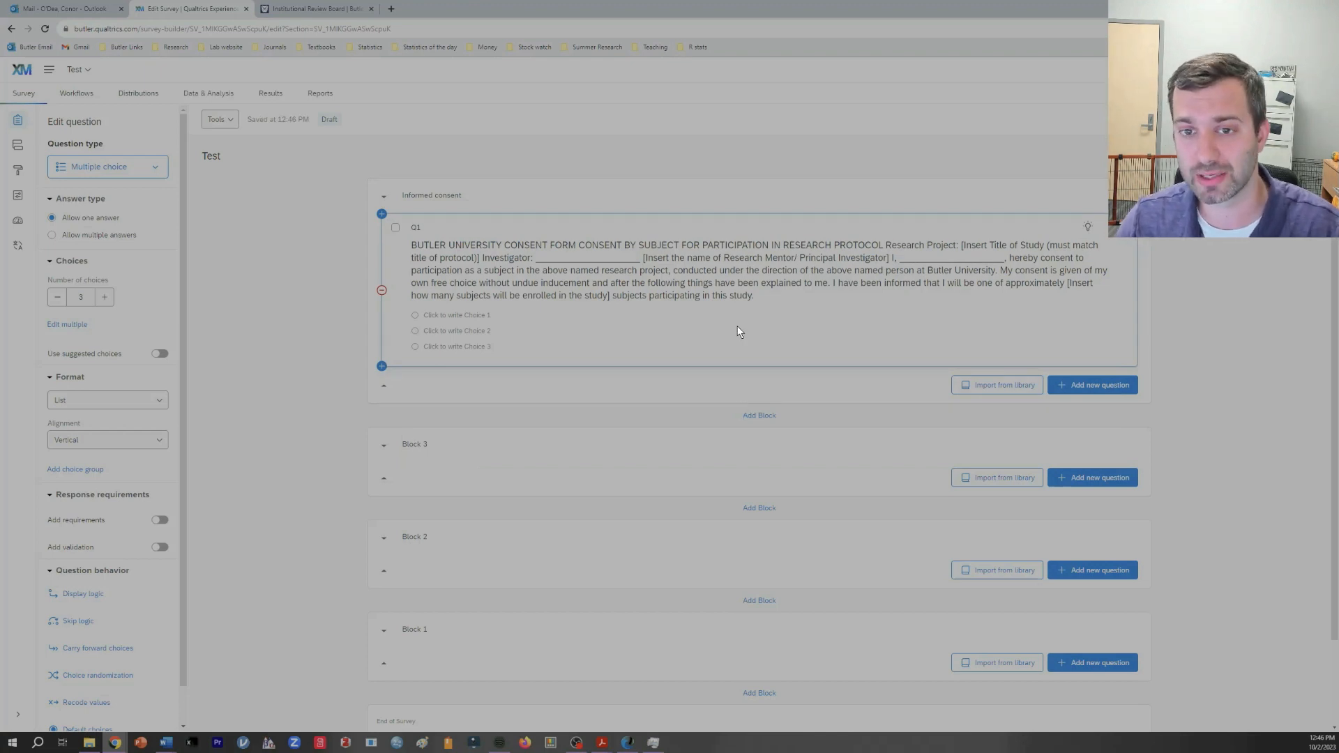
pyautogui.click(637, 249)
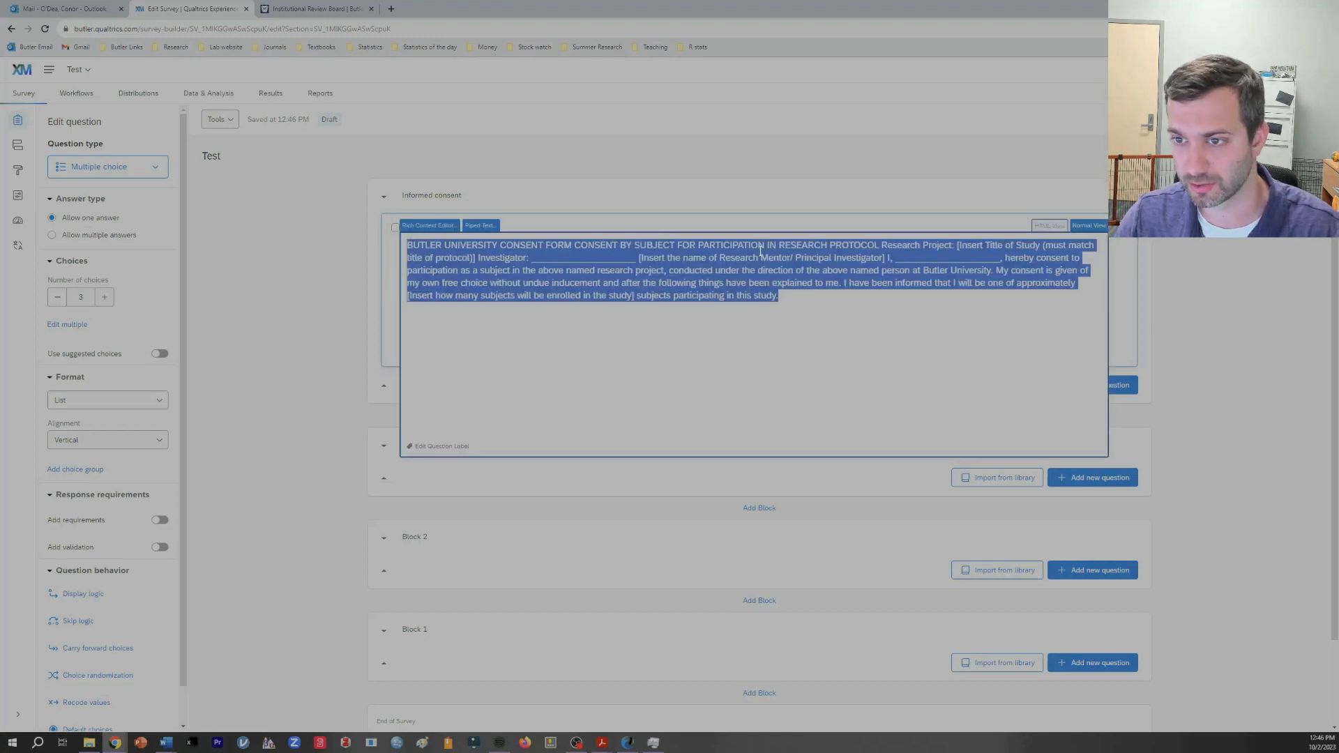
pyautogui.click(969, 270)
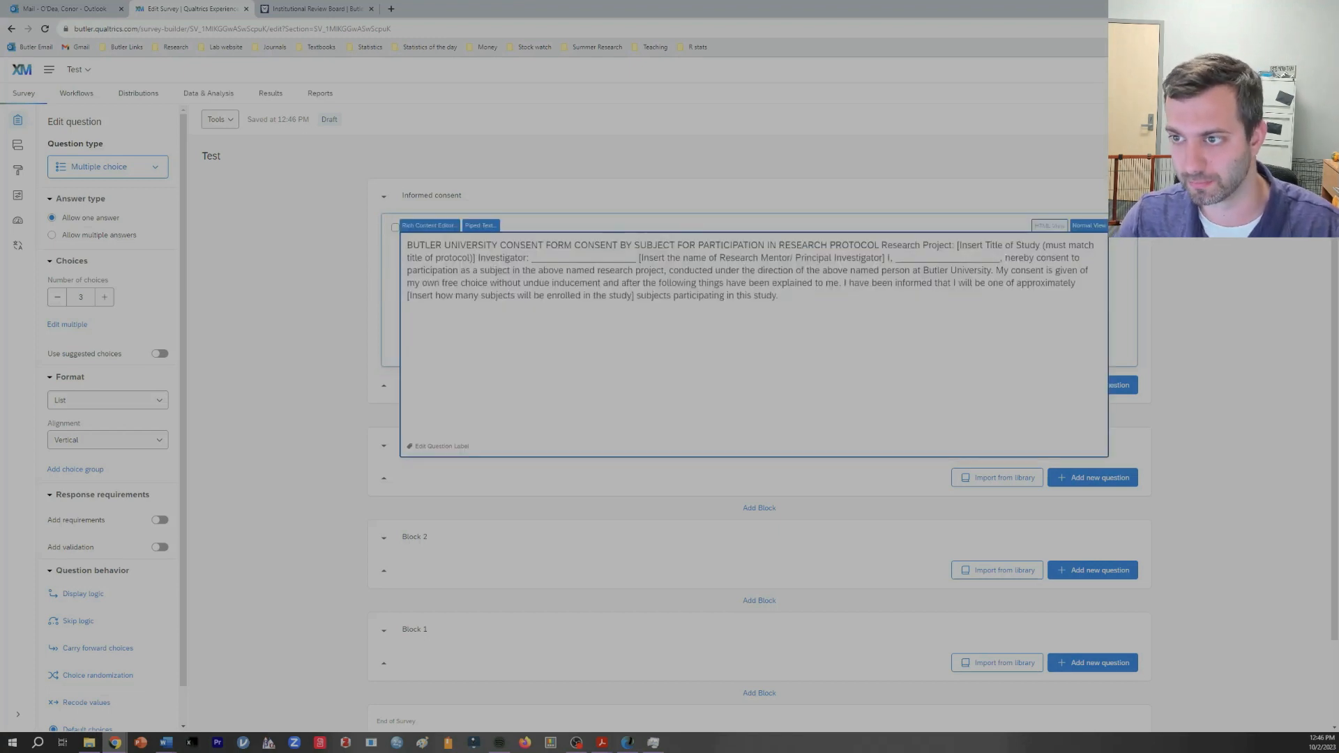
pyautogui.click(1119, 256)
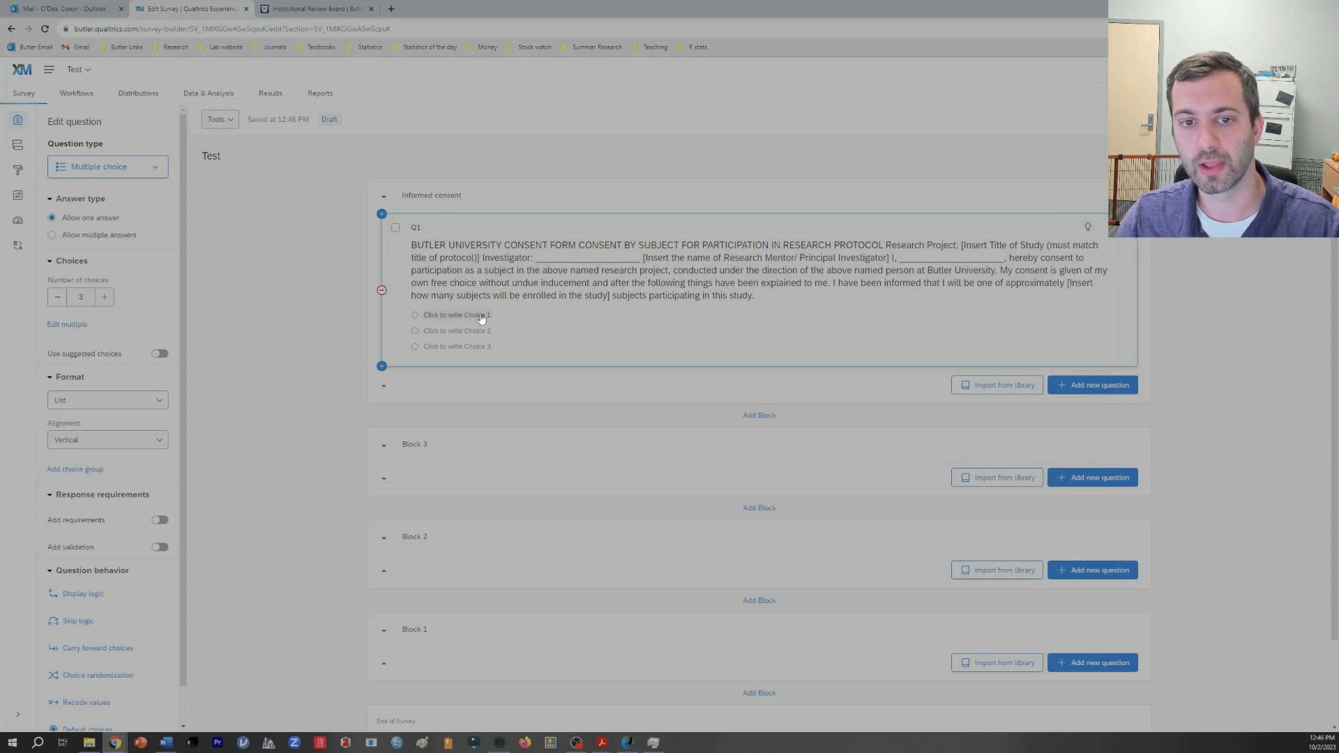
# Add the line "Do you consent to the above?" beneath the consent text in Q1, separated by a blank line
pyautogui.click(778, 299)
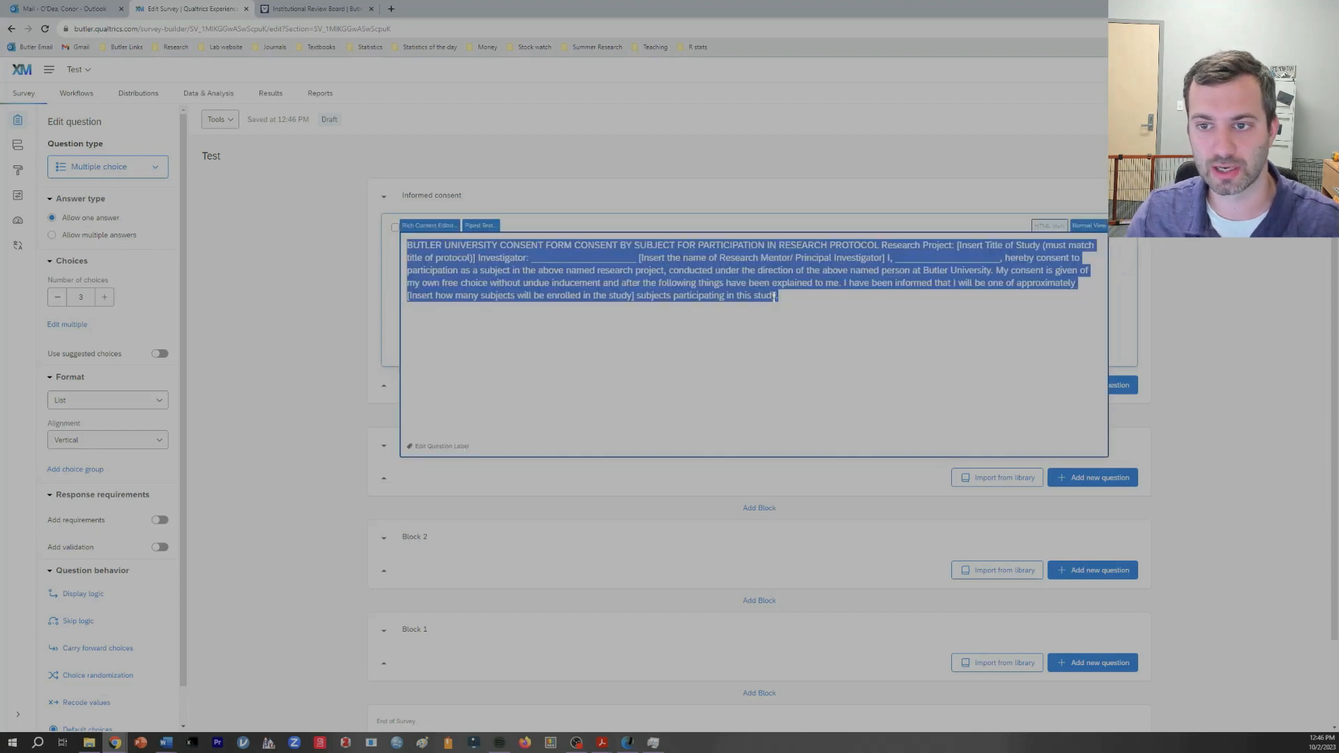
pyautogui.click(778, 299)
pyautogui.press('Return')
pyautogui.press('Return')
pyautogui.write('D')
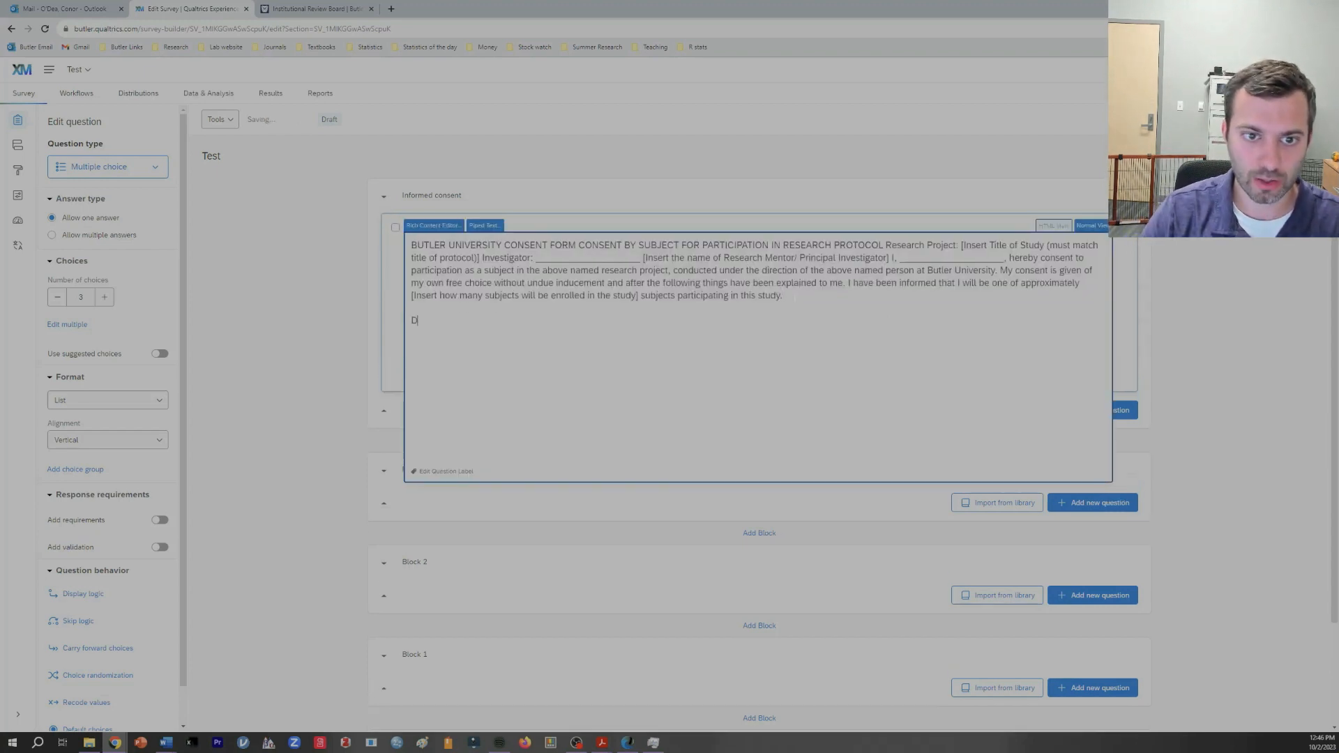
pyautogui.write('o you consent')
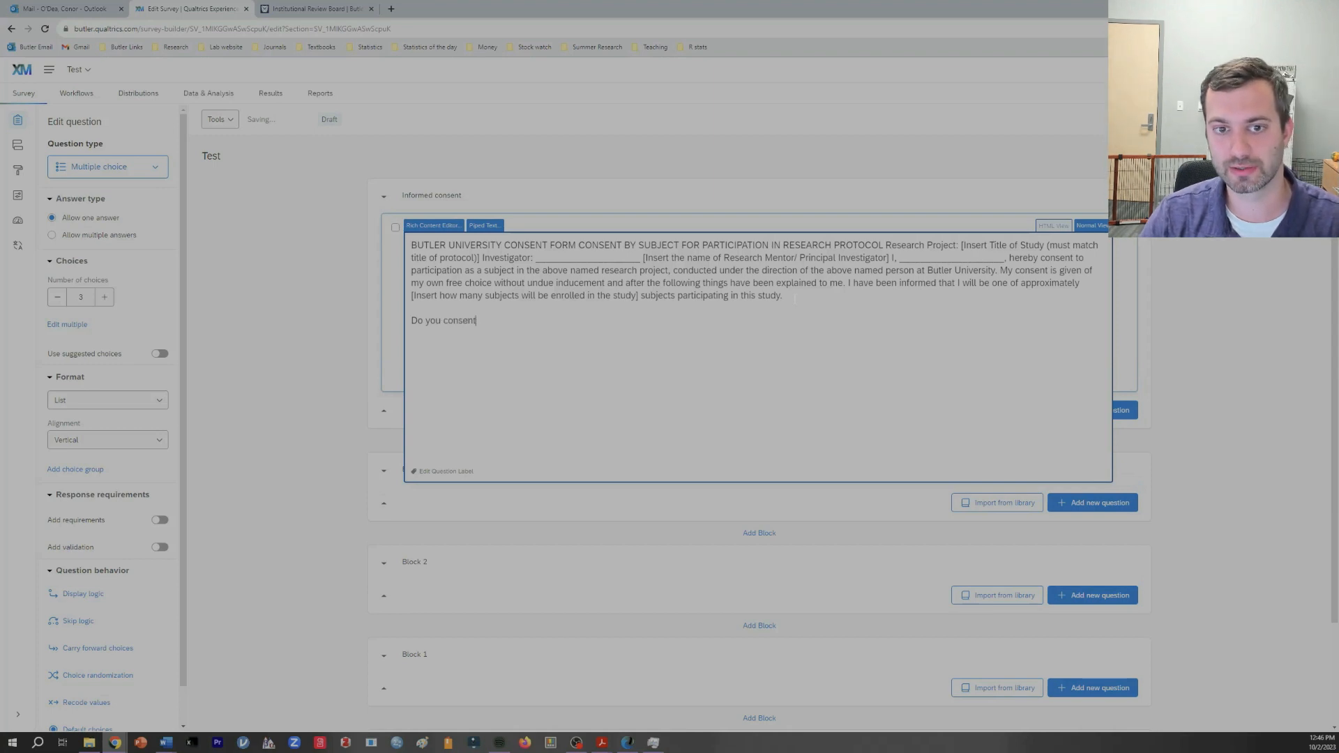
pyautogui.write(' to the above?')
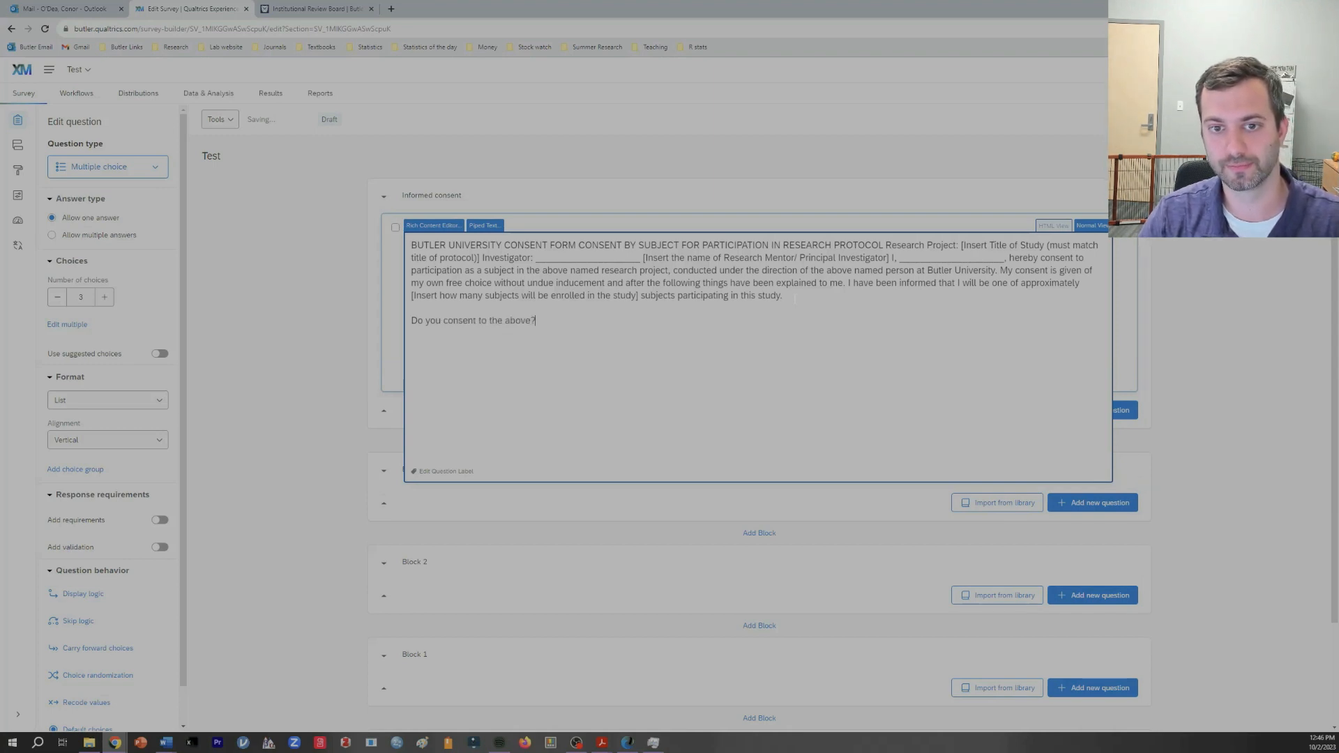
pyautogui.click(1177, 286)
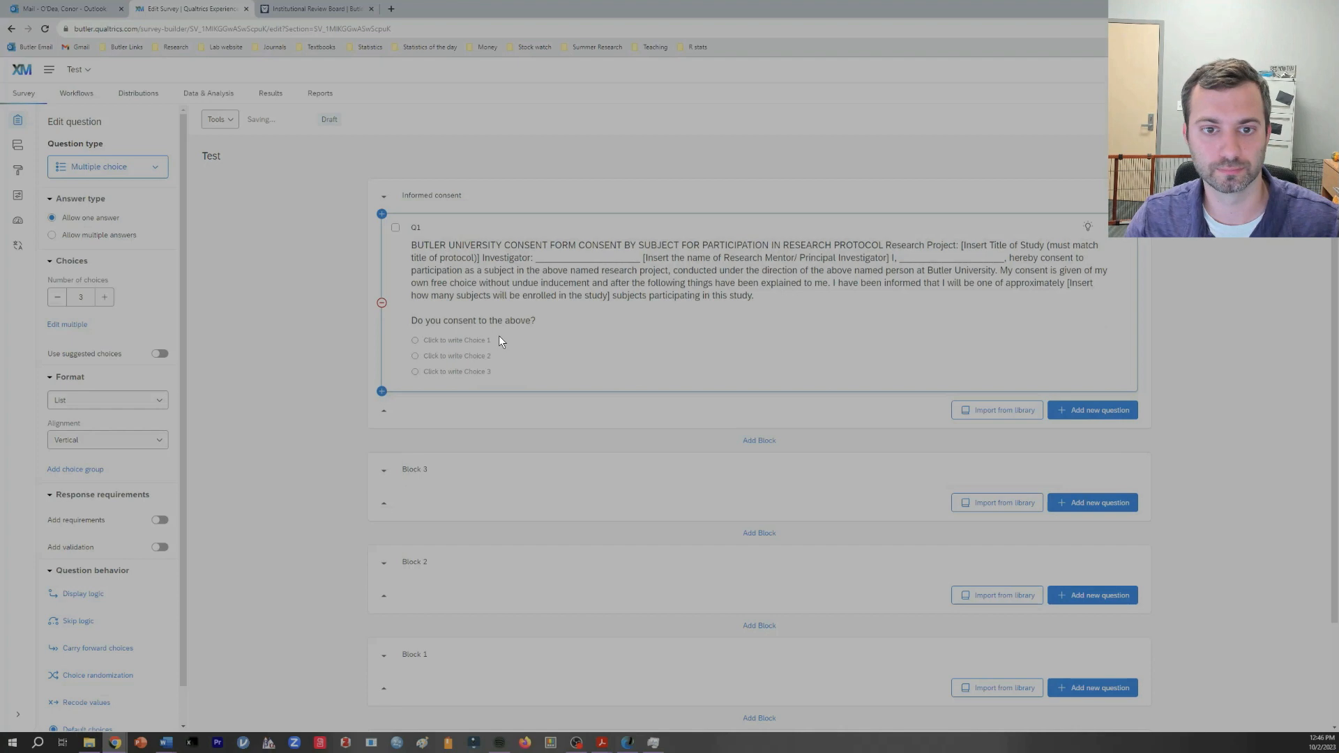
# Set Q1's first answer choice to Yes and reduce the number of choices to 2, leaving Yes and No
pyautogui.click(459, 341)
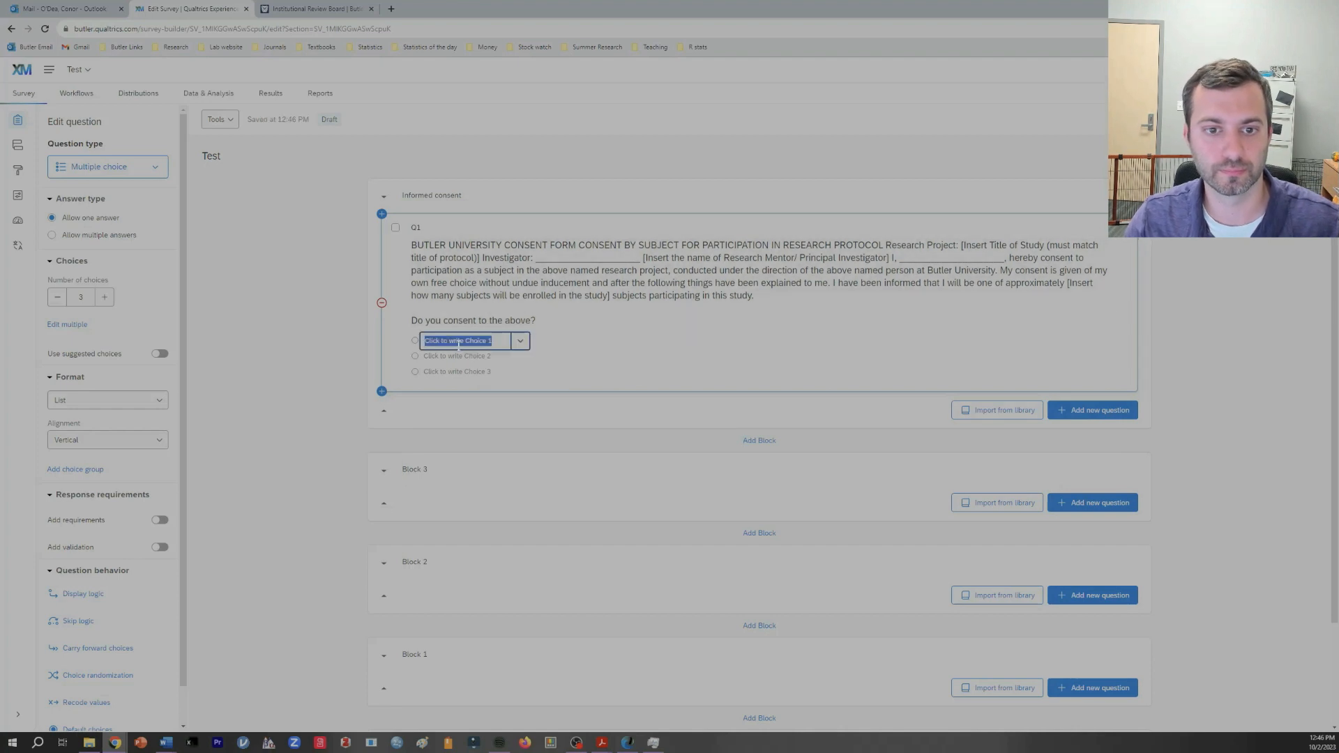
pyautogui.write('Yes')
pyautogui.press('Return')
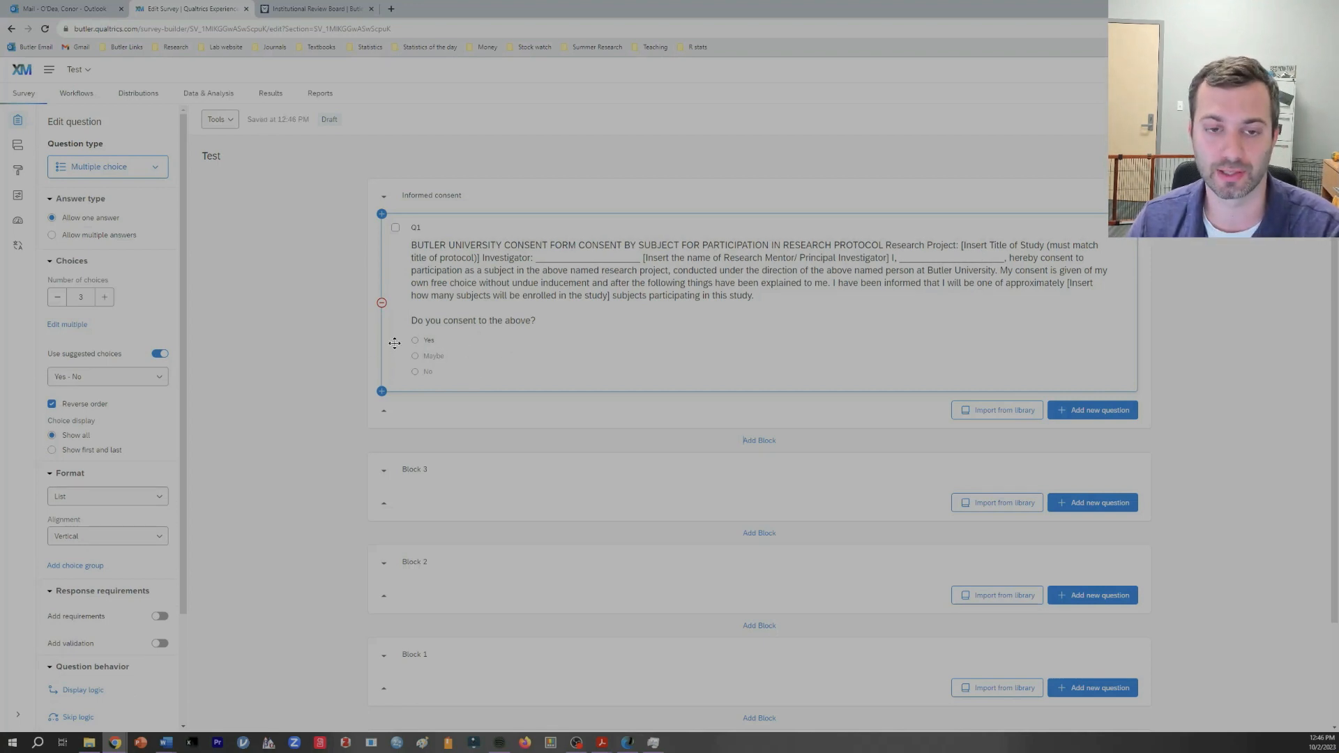
pyautogui.click(433, 357)
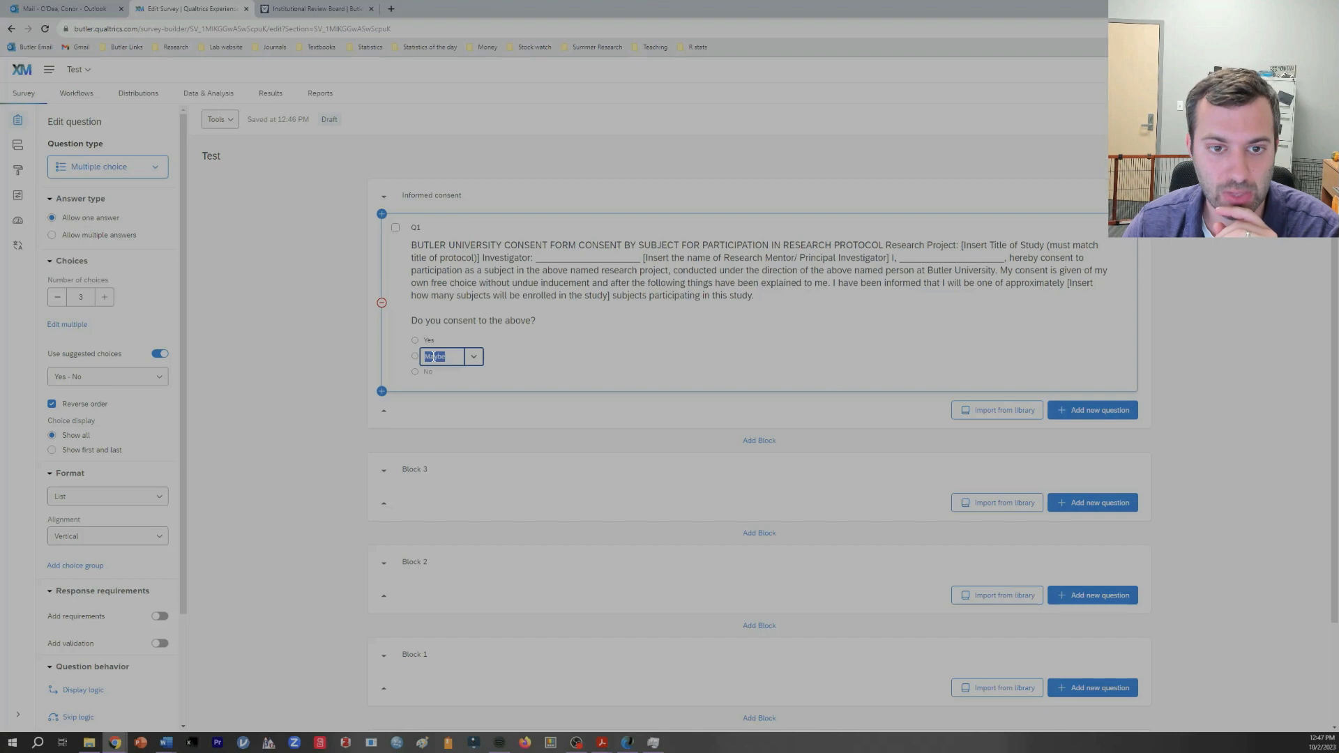
pyautogui.click(476, 358)
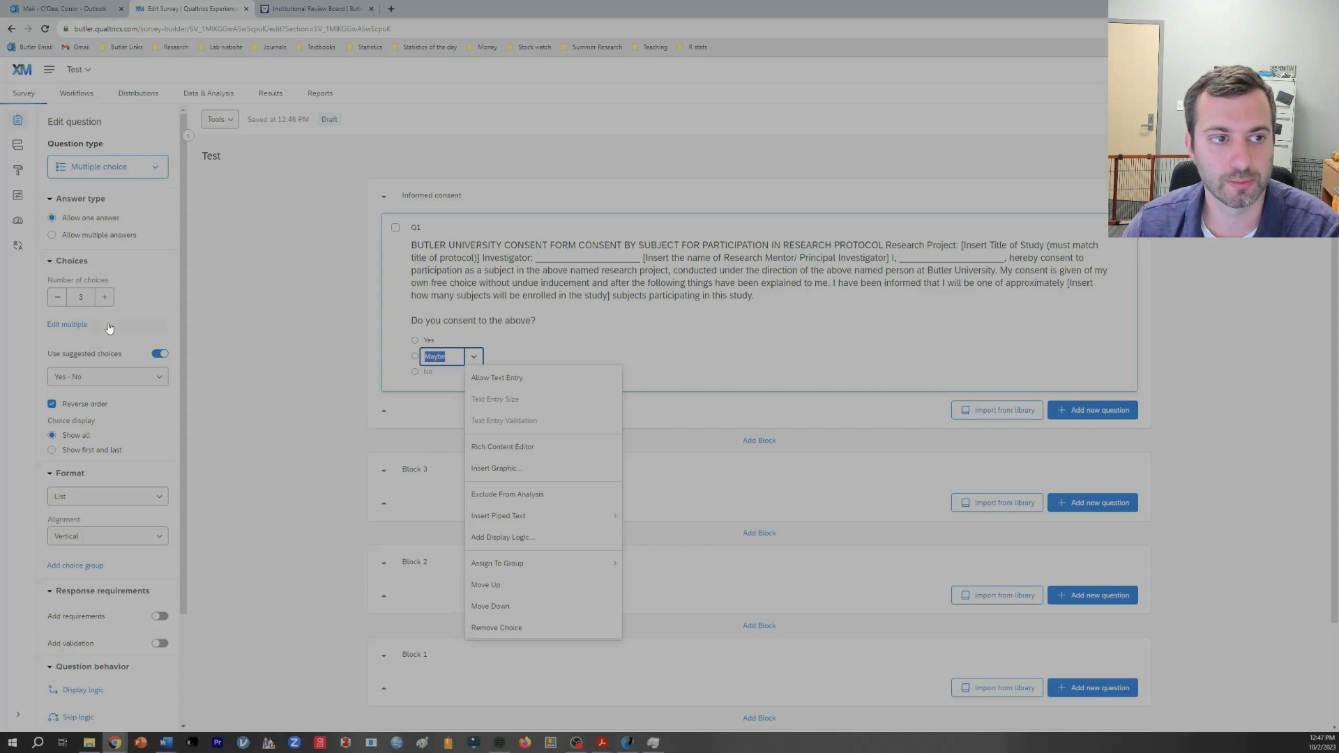
pyautogui.click(282, 311)
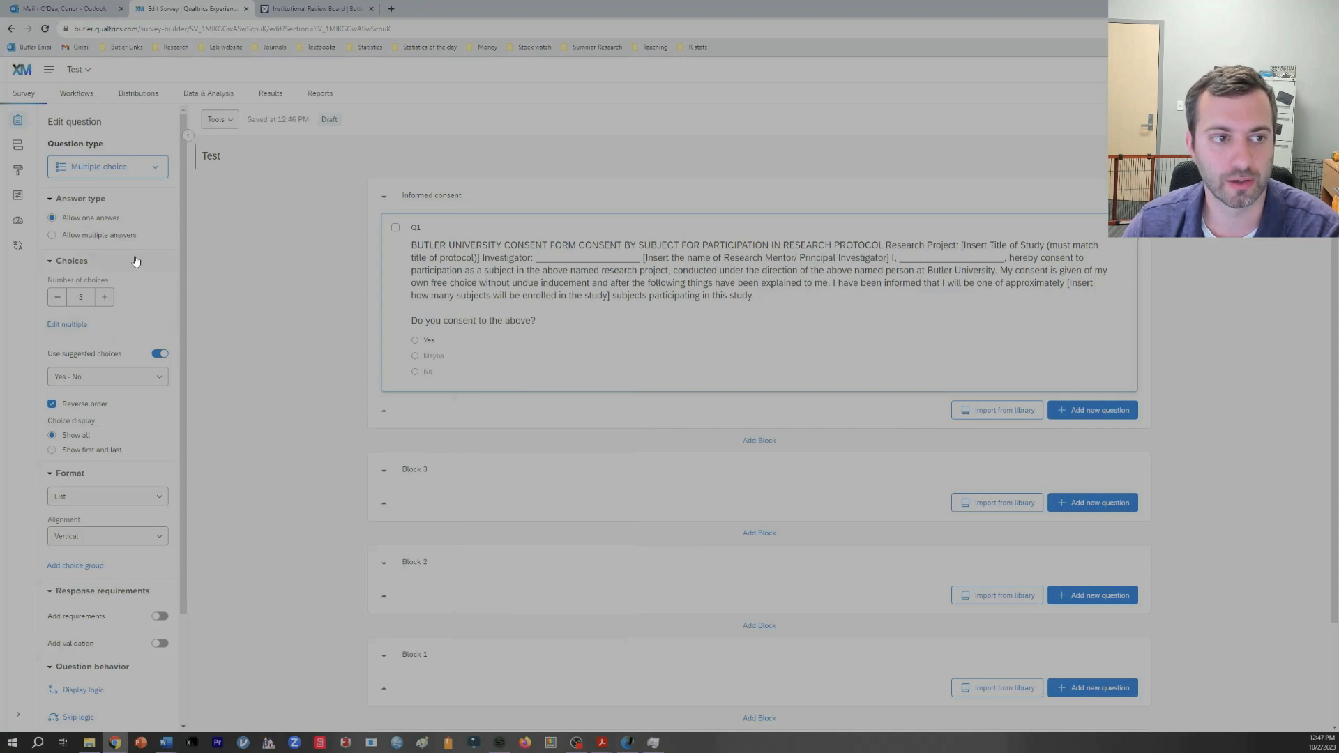
pyautogui.click(55, 298)
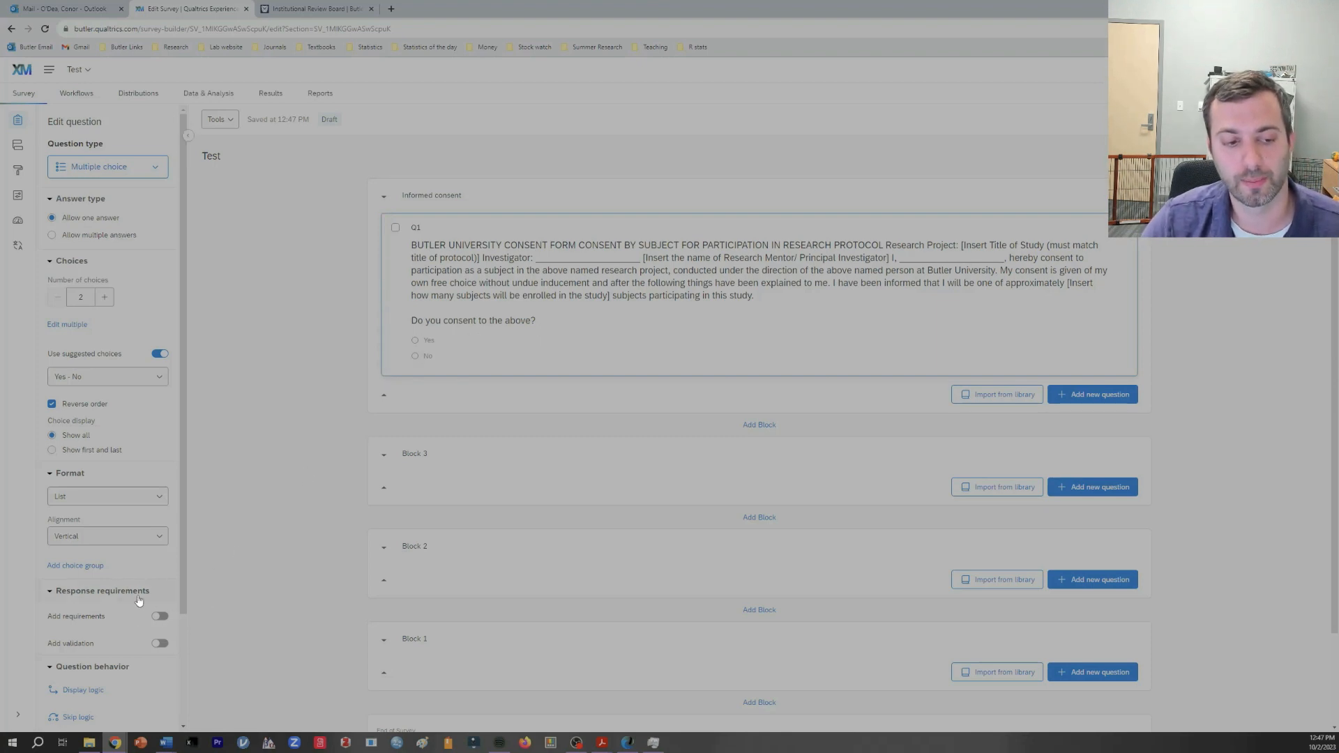
# Add a response requirement to the consent question, trying Request response before settling on Force response
pyautogui.click(160, 618)
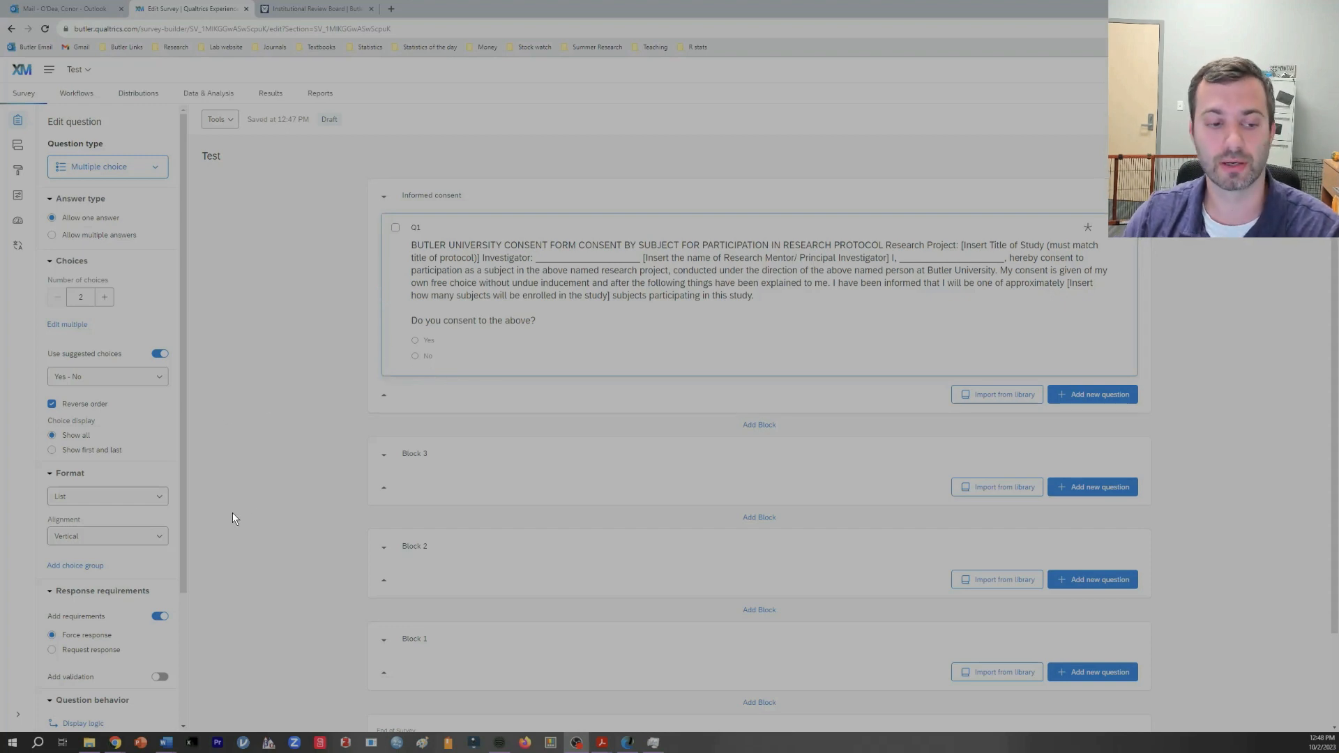
pyautogui.click(97, 652)
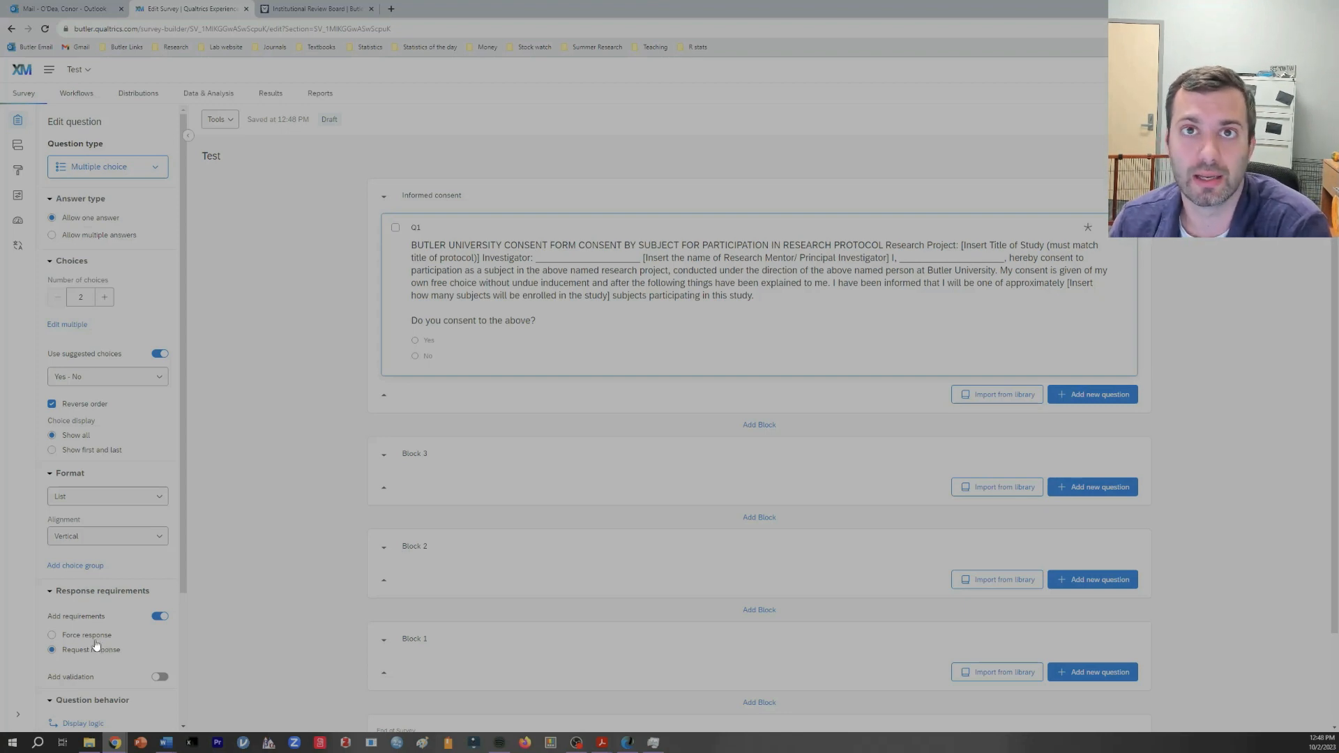
pyautogui.click(53, 636)
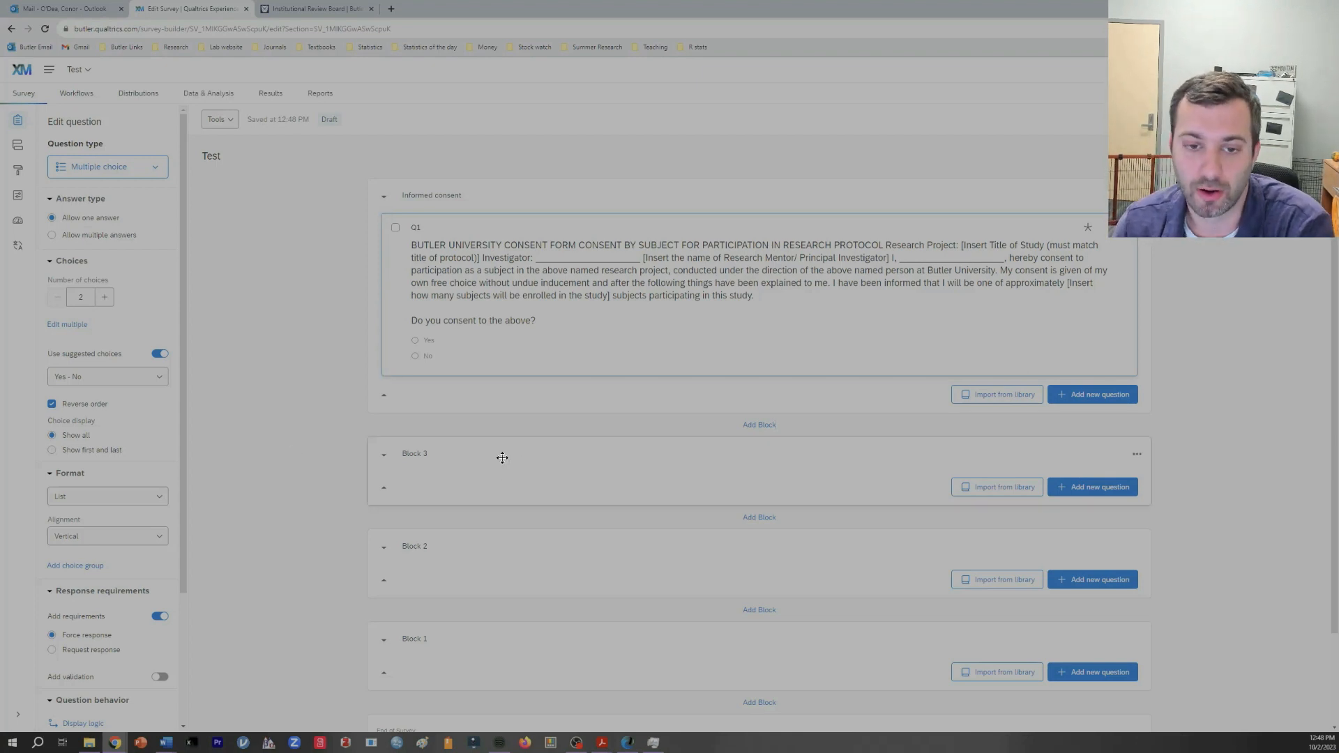
# Rename Block 3, directly below the informed consent block, as Demographics
pyautogui.click(423, 456)
pyautogui.write('Demographics')
pyautogui.click(532, 461)
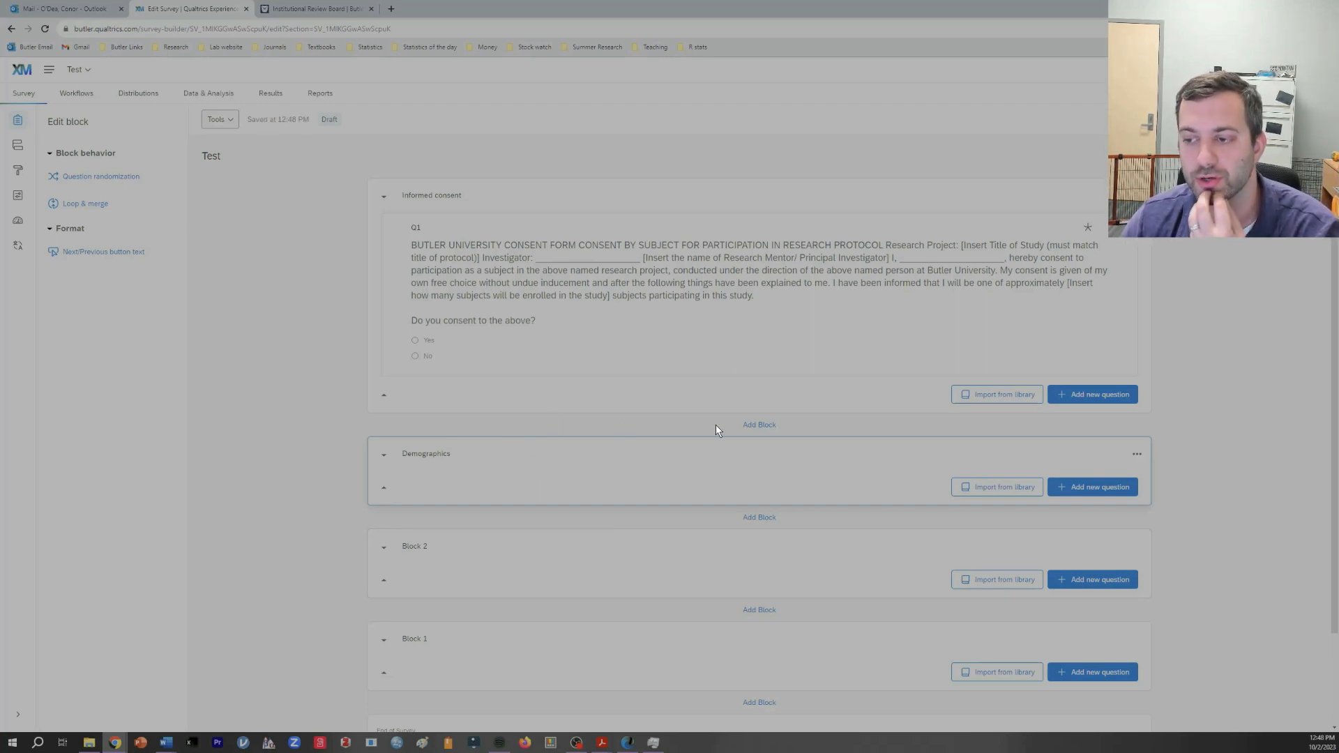
# Add a slider question to the Demographics block and move its first slider's start position to about 41
pyautogui.click(1110, 489)
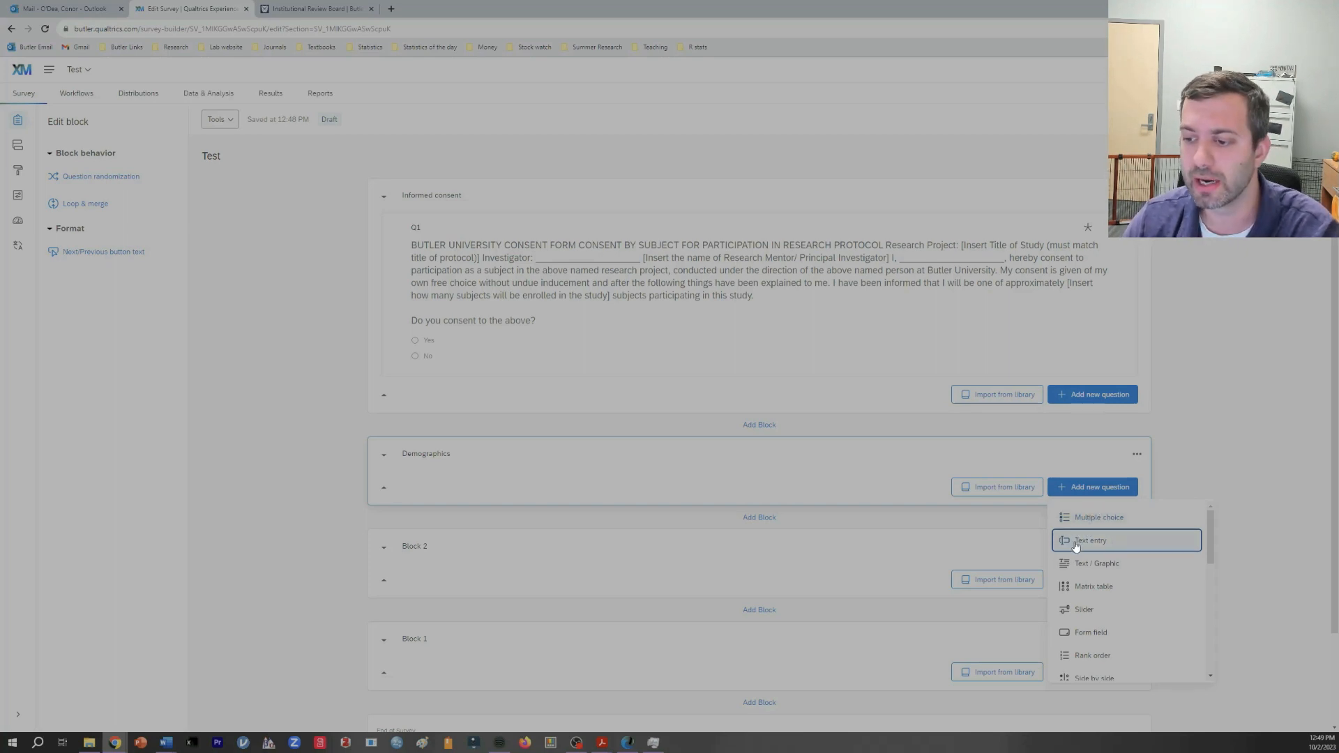
pyautogui.click(1086, 610)
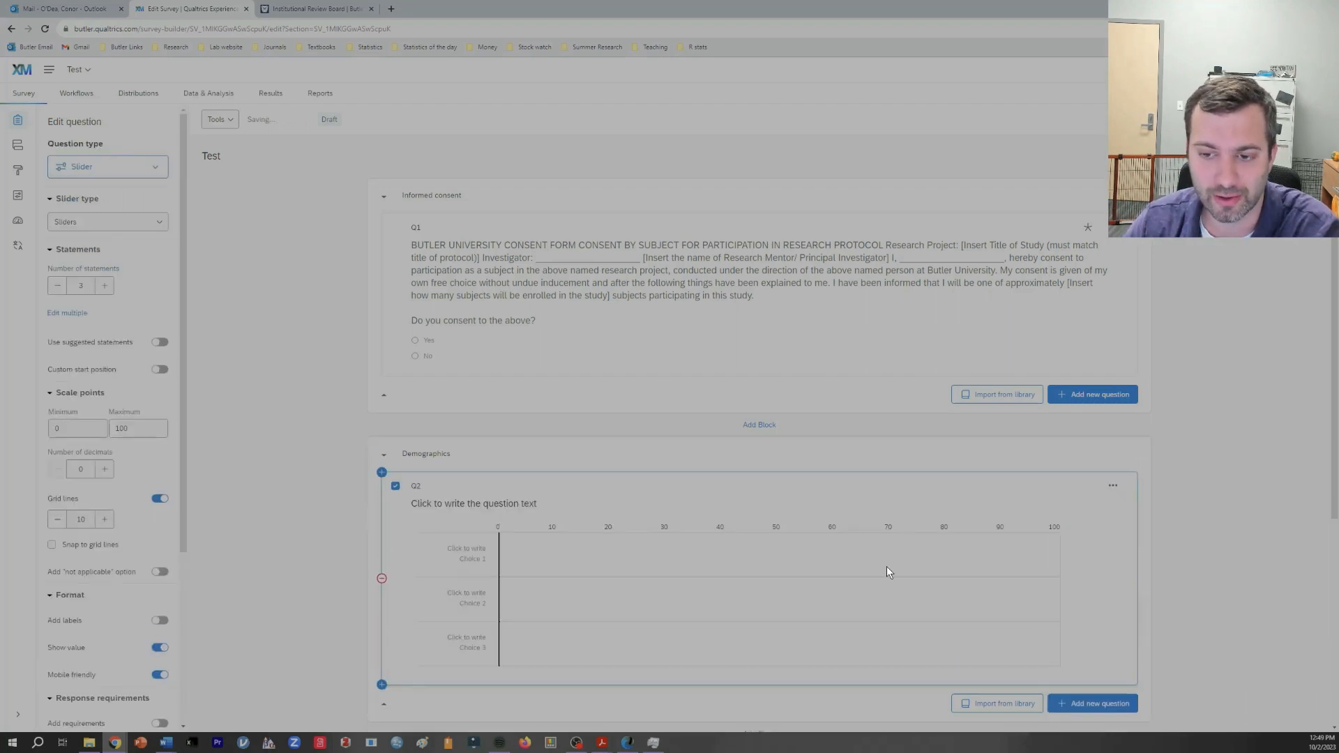
pyautogui.moveTo(503, 555); pyautogui.dragTo(783, 563)
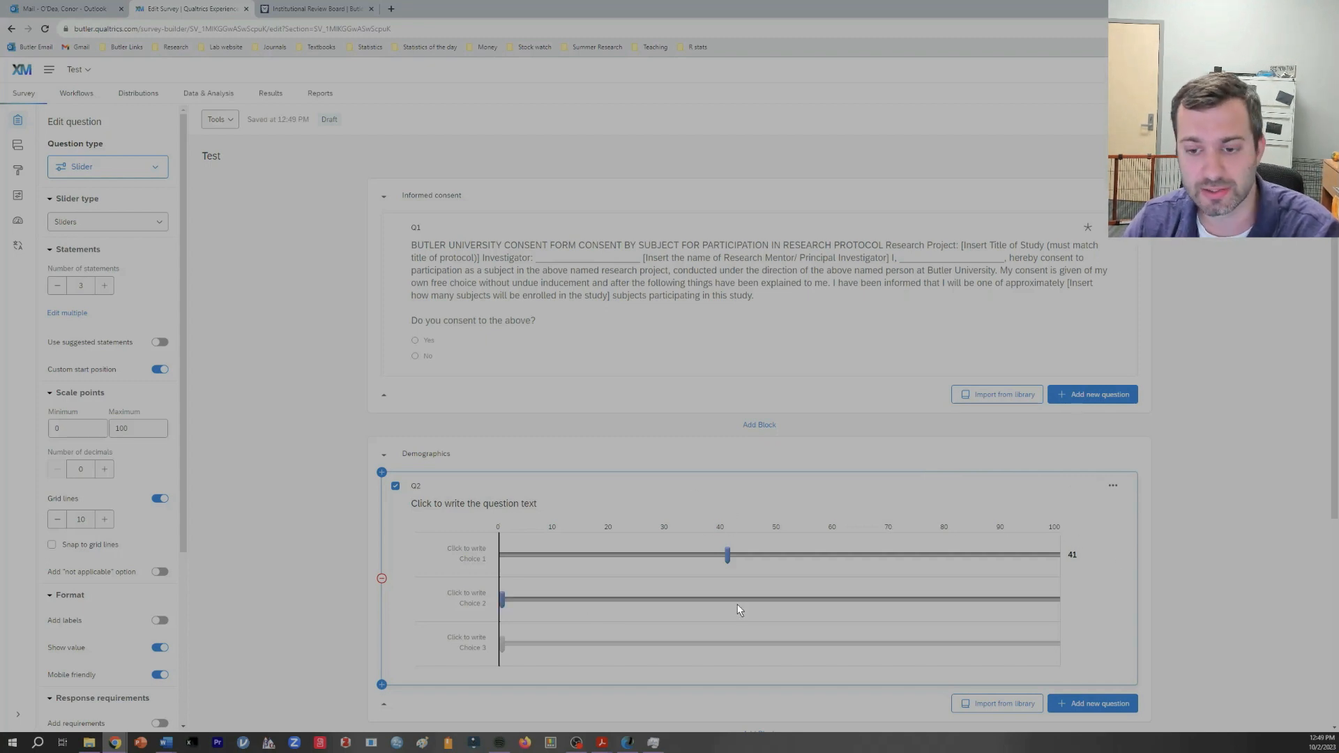
# Change the slider question Q2 to a text entry question and set its text to "What is your age?"
pyautogui.click(137, 178)
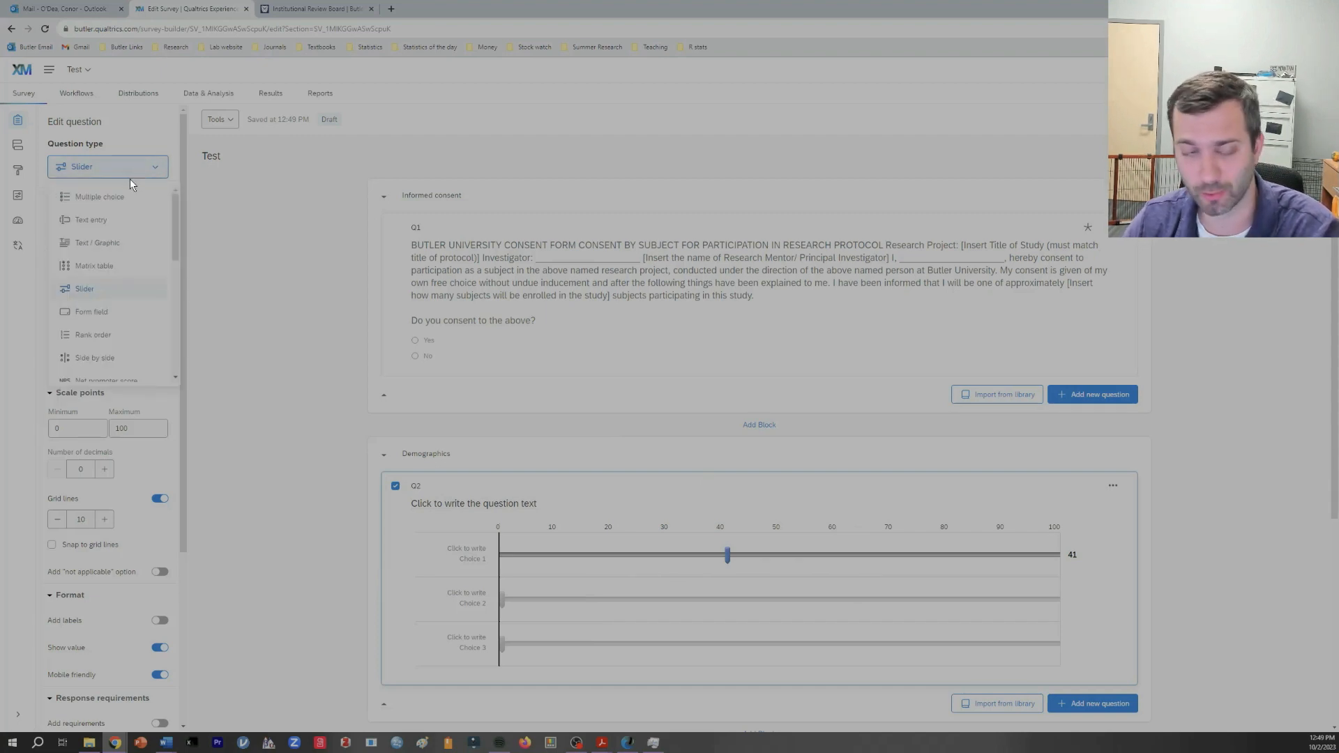
pyautogui.click(101, 222)
pyautogui.click(477, 503)
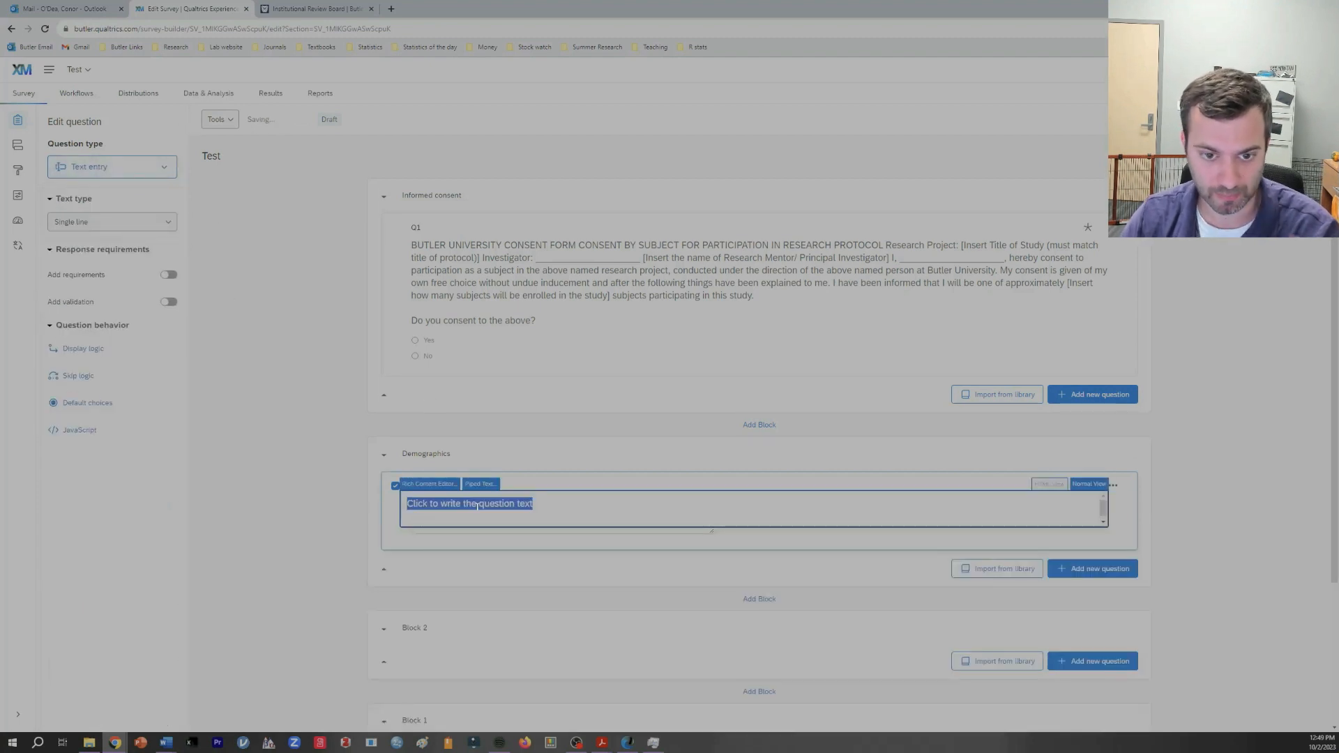
pyautogui.write('What is your age?')
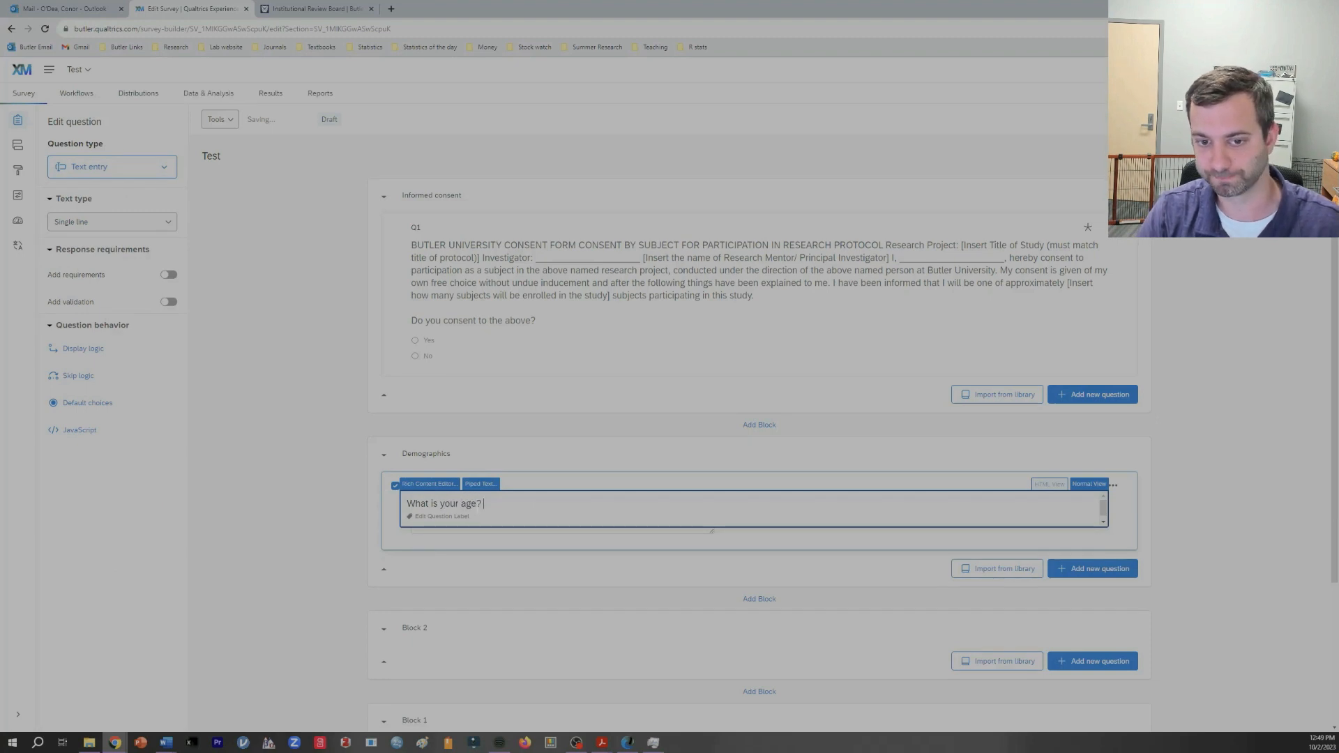
pyautogui.click(300, 519)
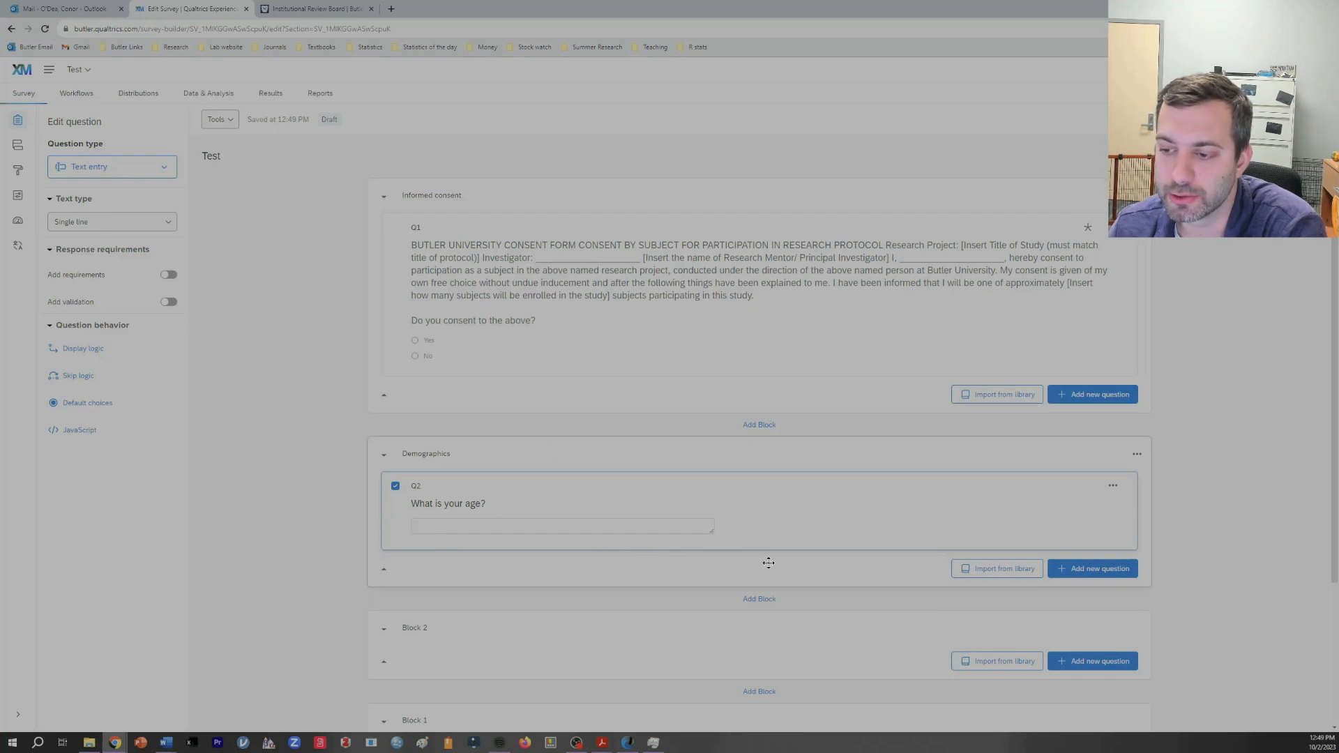
# Add a multiple choice question below the age question with the text "What is your gender"
pyautogui.click(1088, 572)
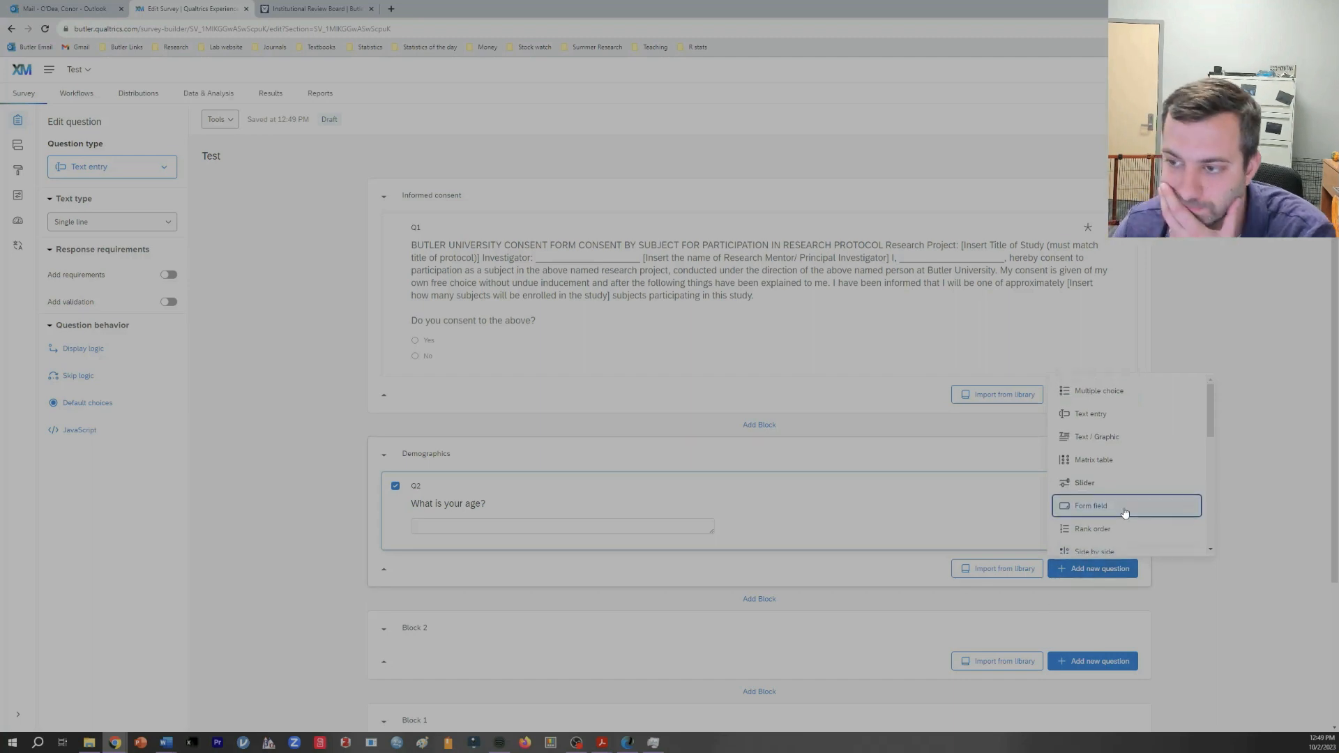
pyautogui.click(1097, 392)
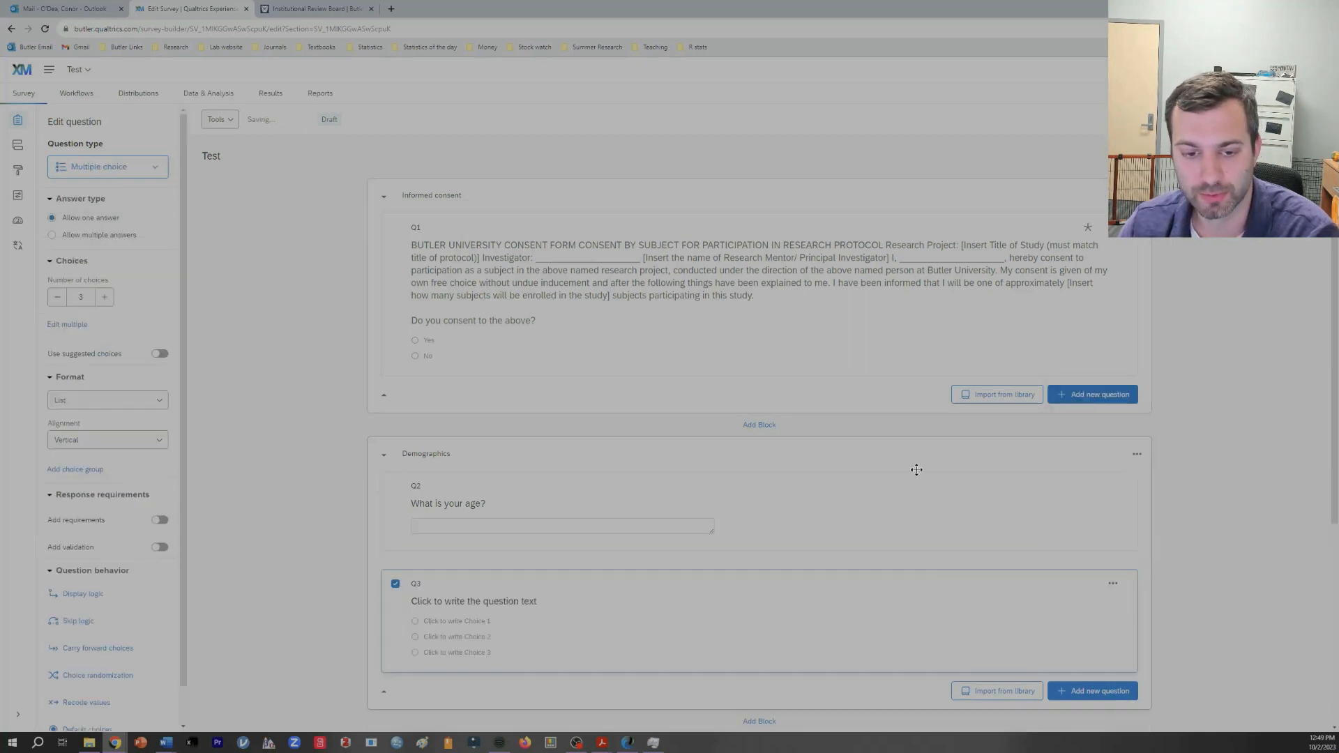
pyautogui.click(531, 602)
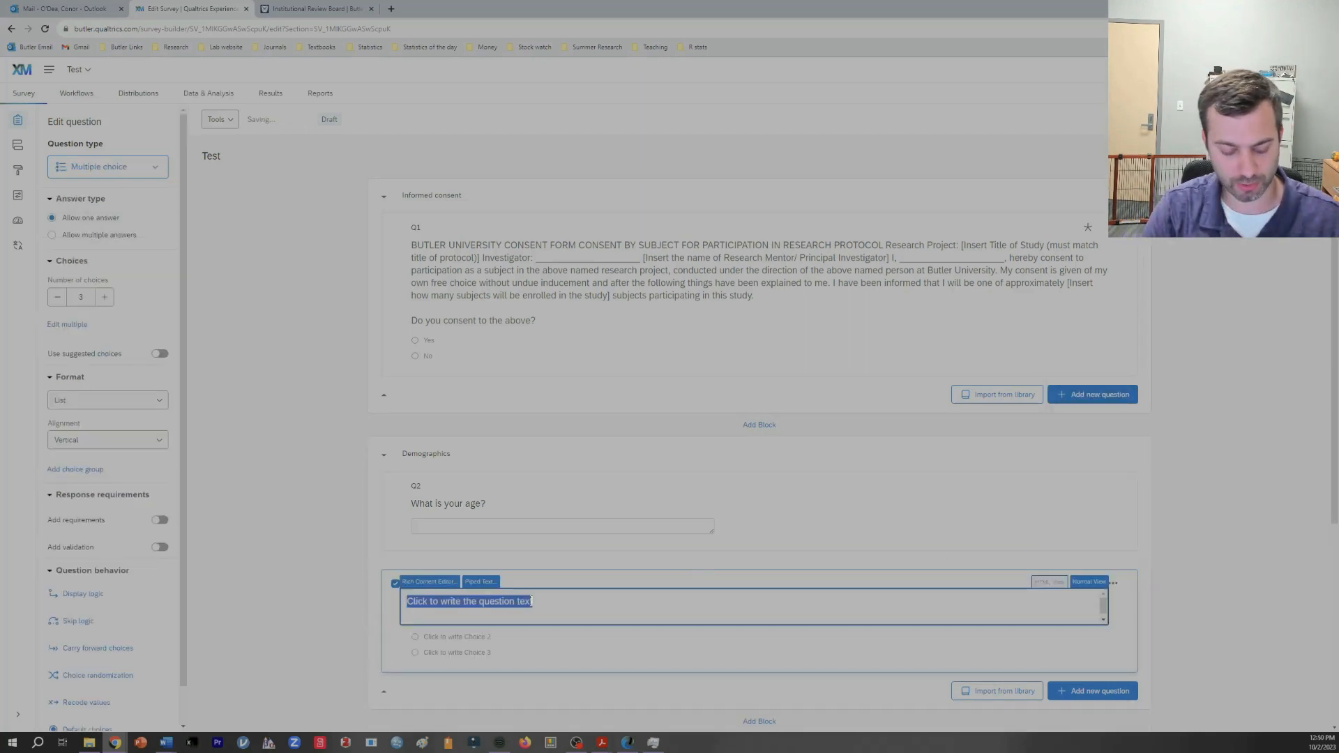
pyautogui.write('What is your gender')
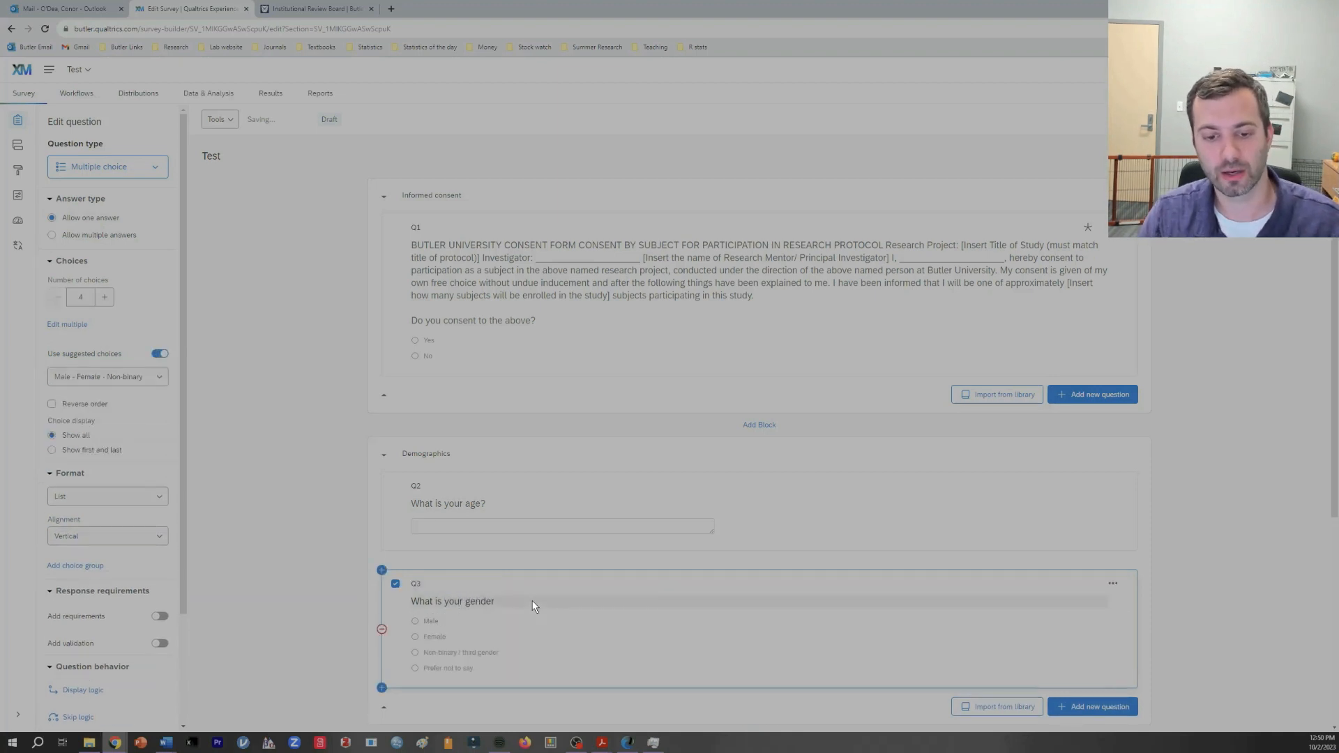
# Replace the gender question's first two choices with "Cisgender man" and "Cisgender woman"
pyautogui.click(432, 622)
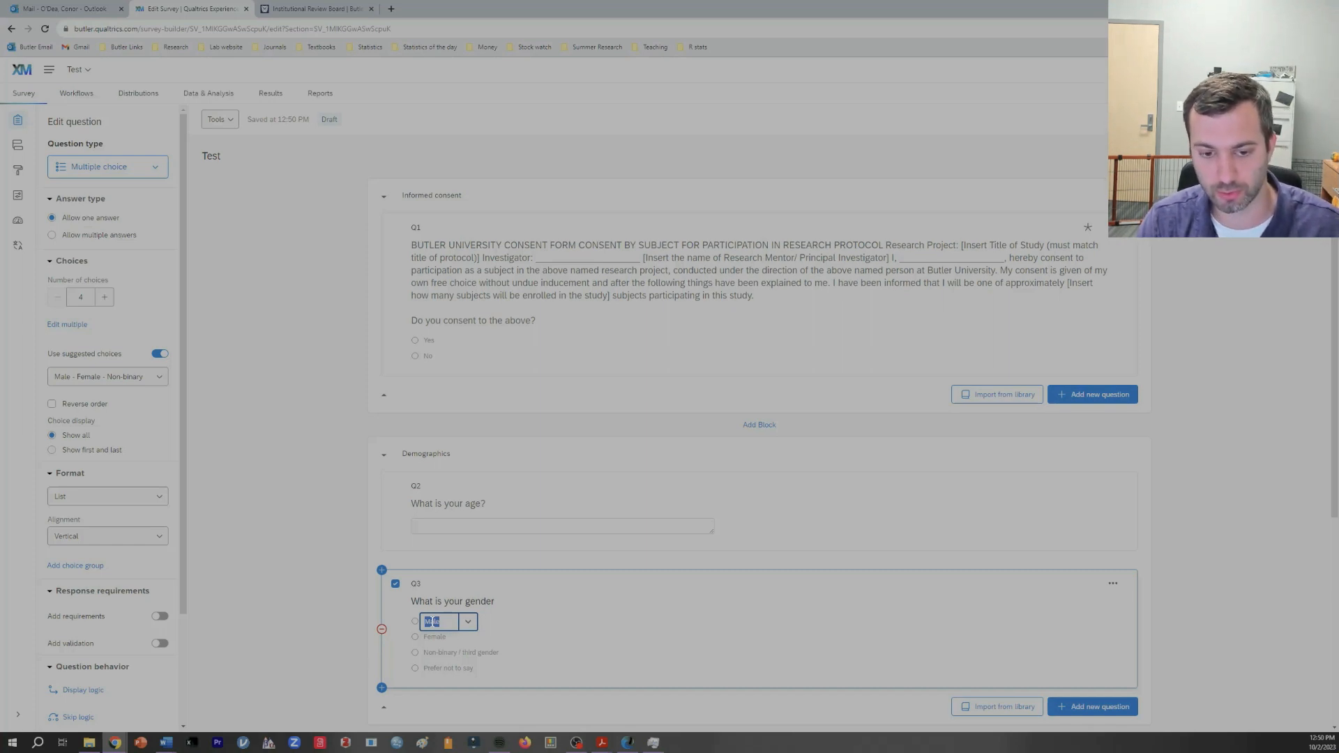
pyautogui.write('Cis')
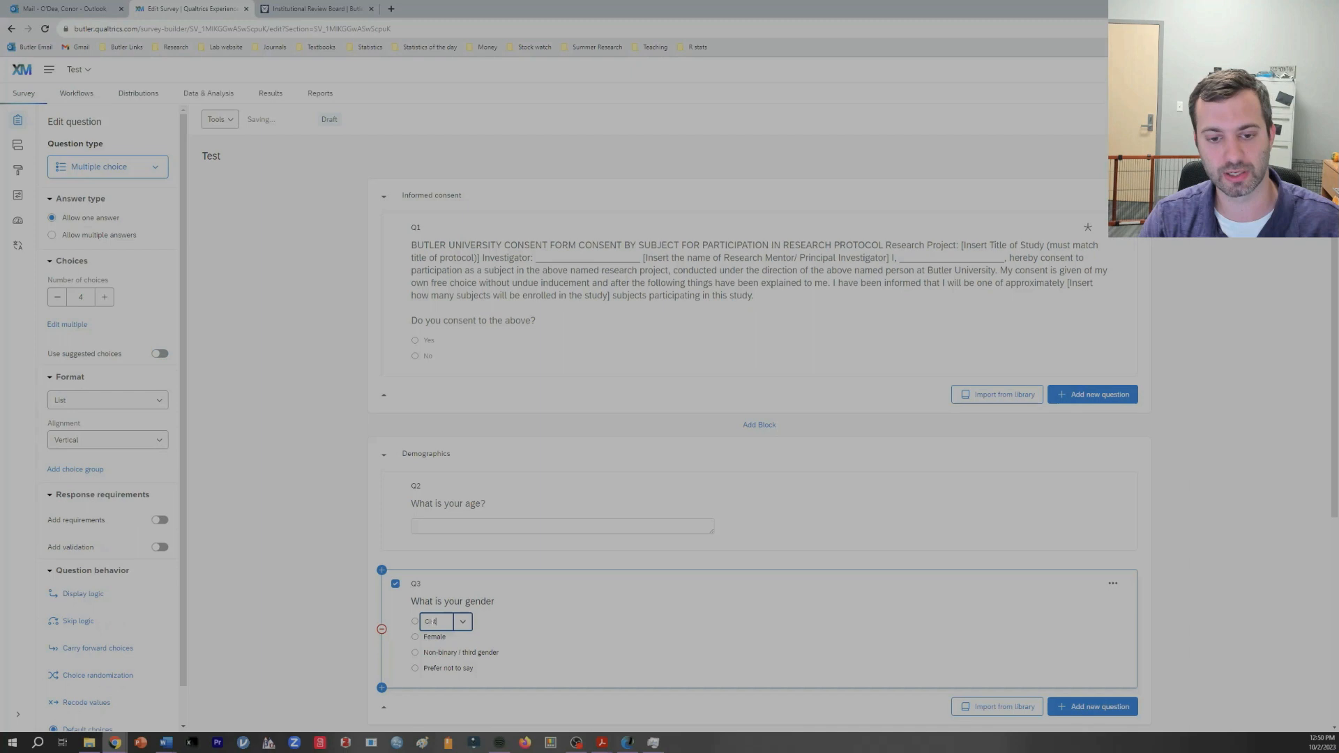
pyautogui.write(' genderman')
pyautogui.press('Tab')
pyautogui.press('Tab')
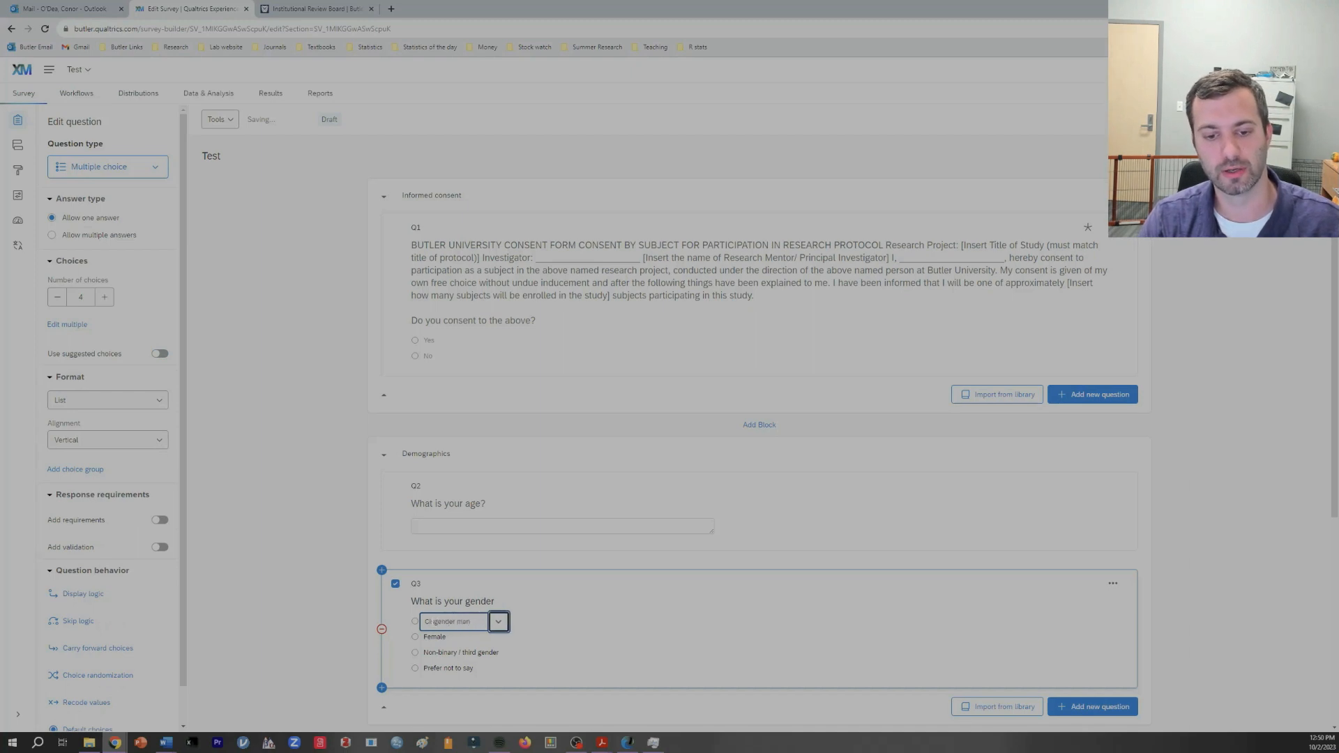
pyautogui.write('Cisgender woman')
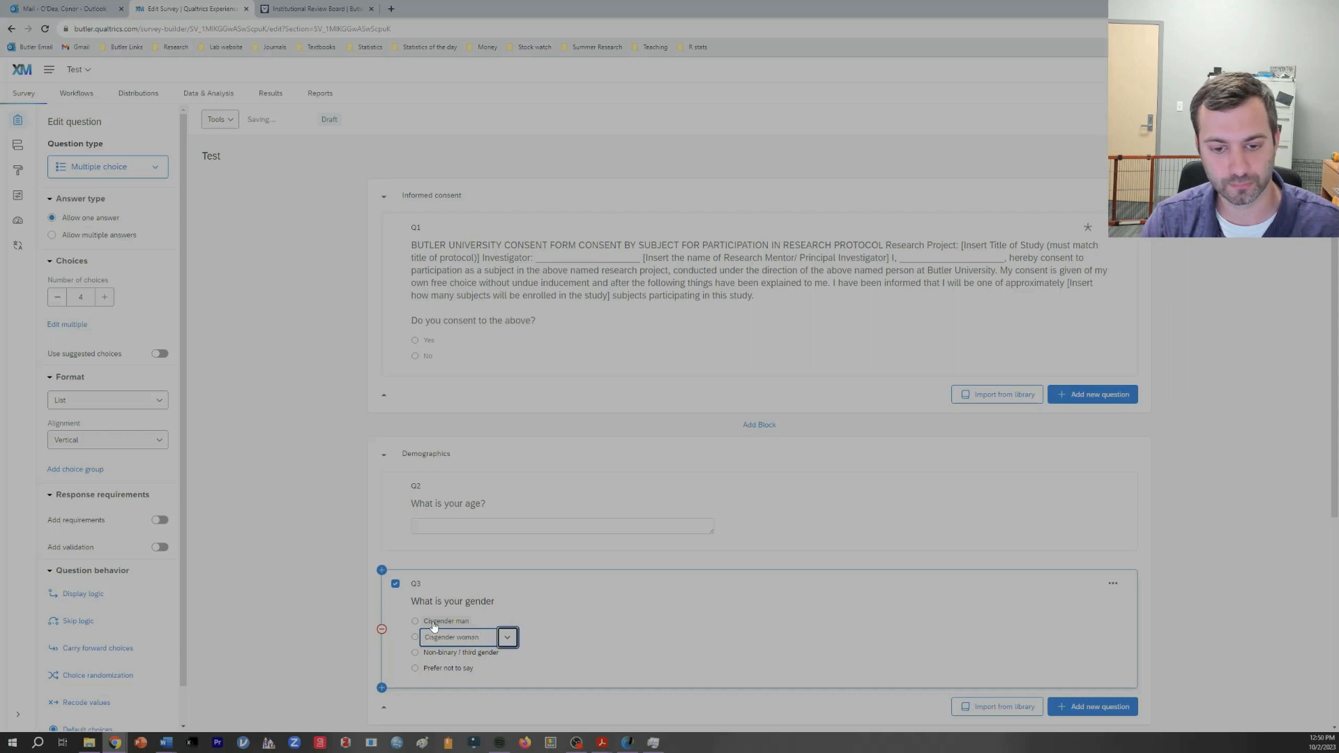
# Replace the gender question's third and fourth choices with "Transgender man" and "Transgender woman"
pyautogui.press('Tab')
pyautogui.write('Tra')
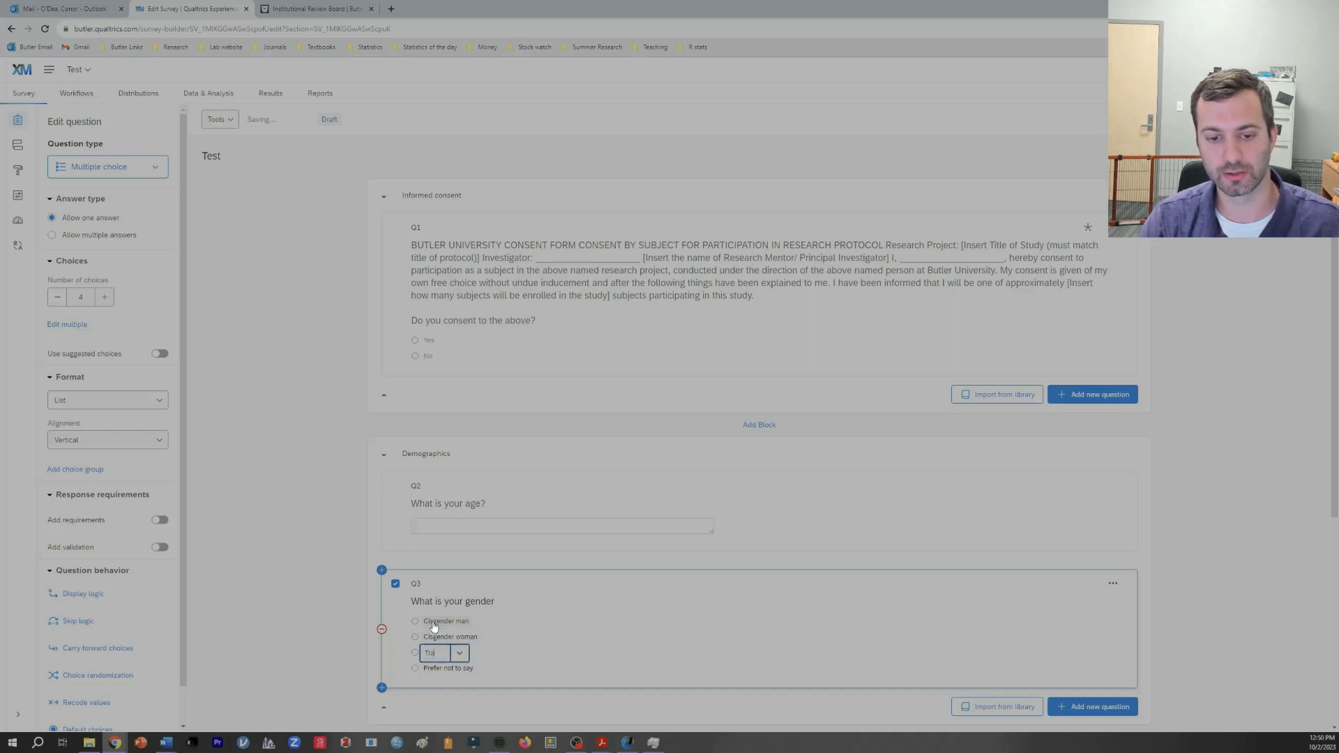
pyautogui.write('nsgender man')
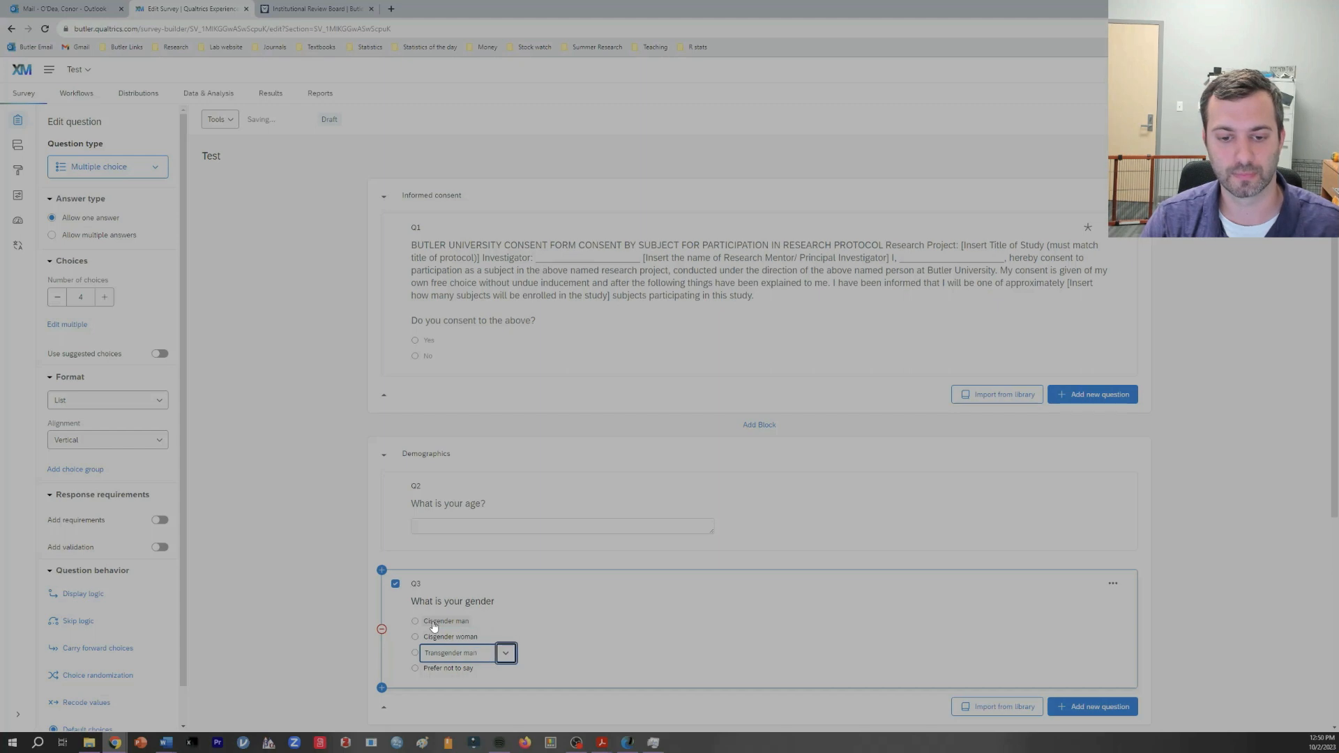
pyautogui.press('Tab')
pyautogui.write('Tra')
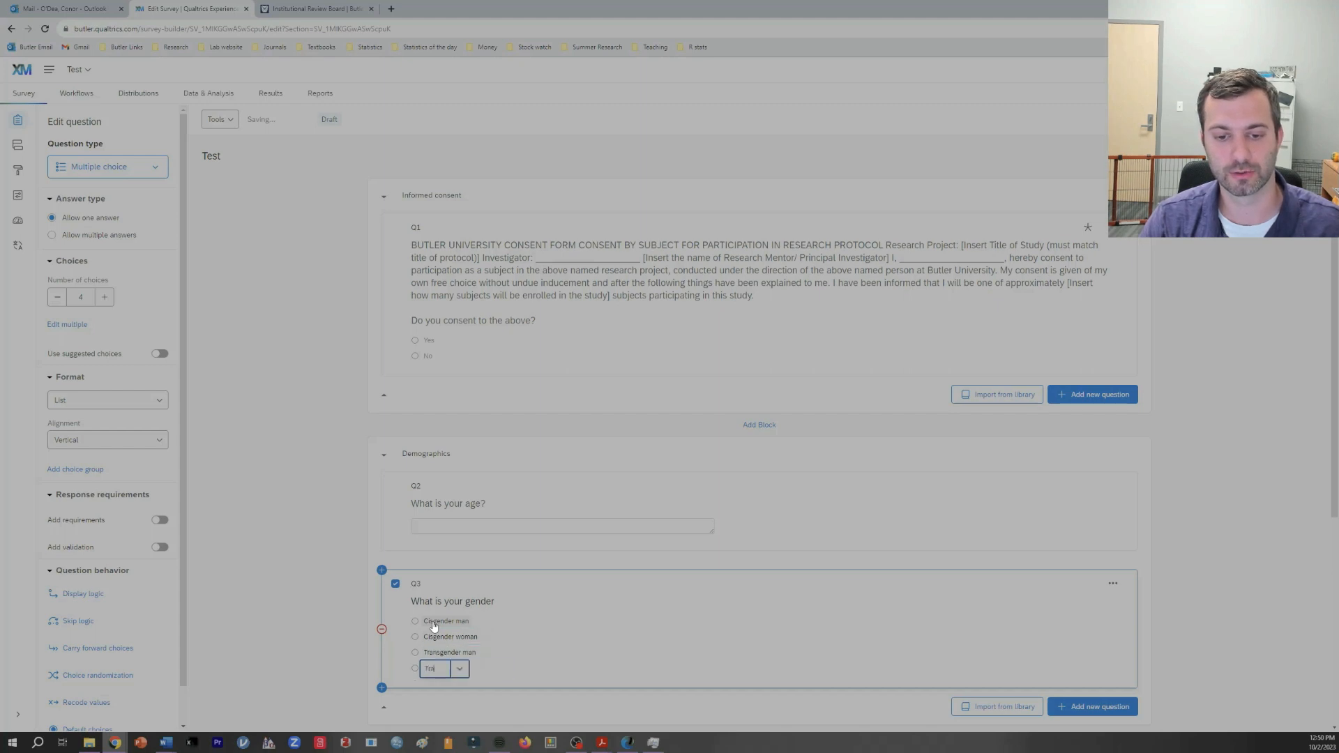
pyautogui.write('nsgender woman')
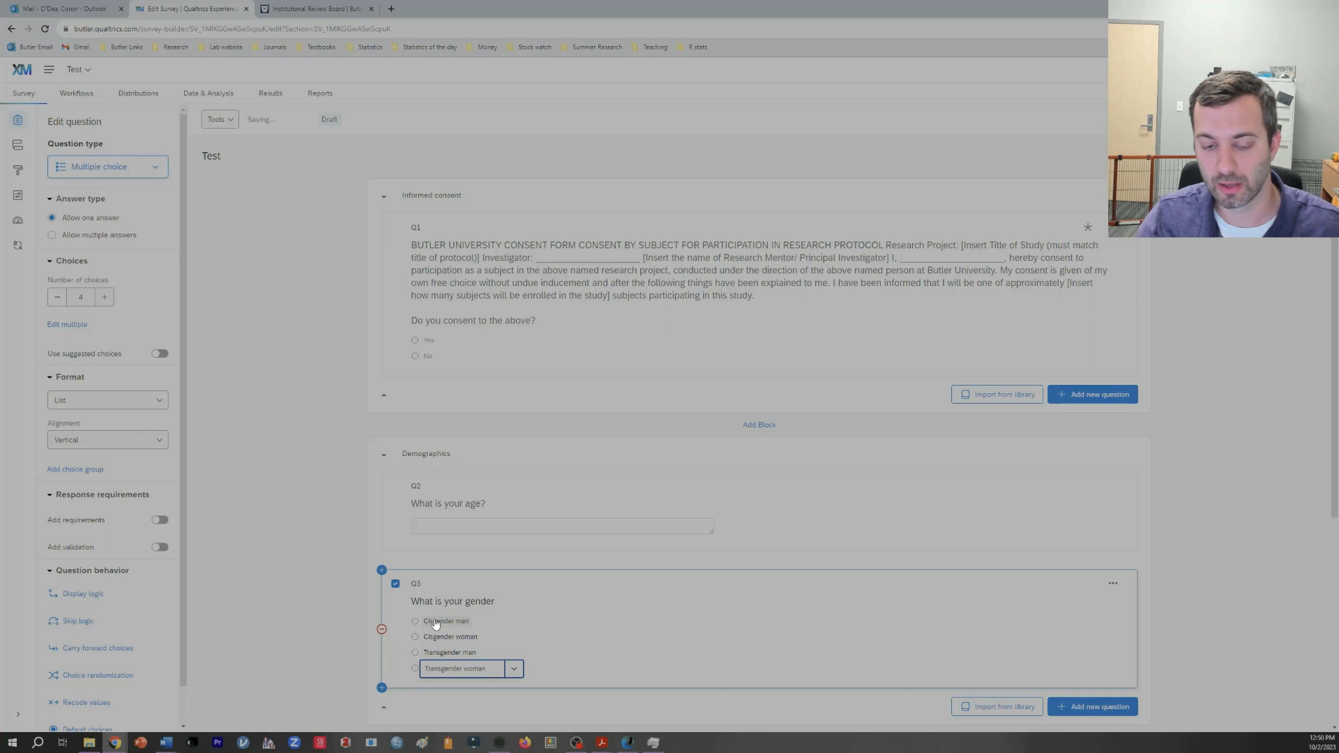
pyautogui.click(618, 615)
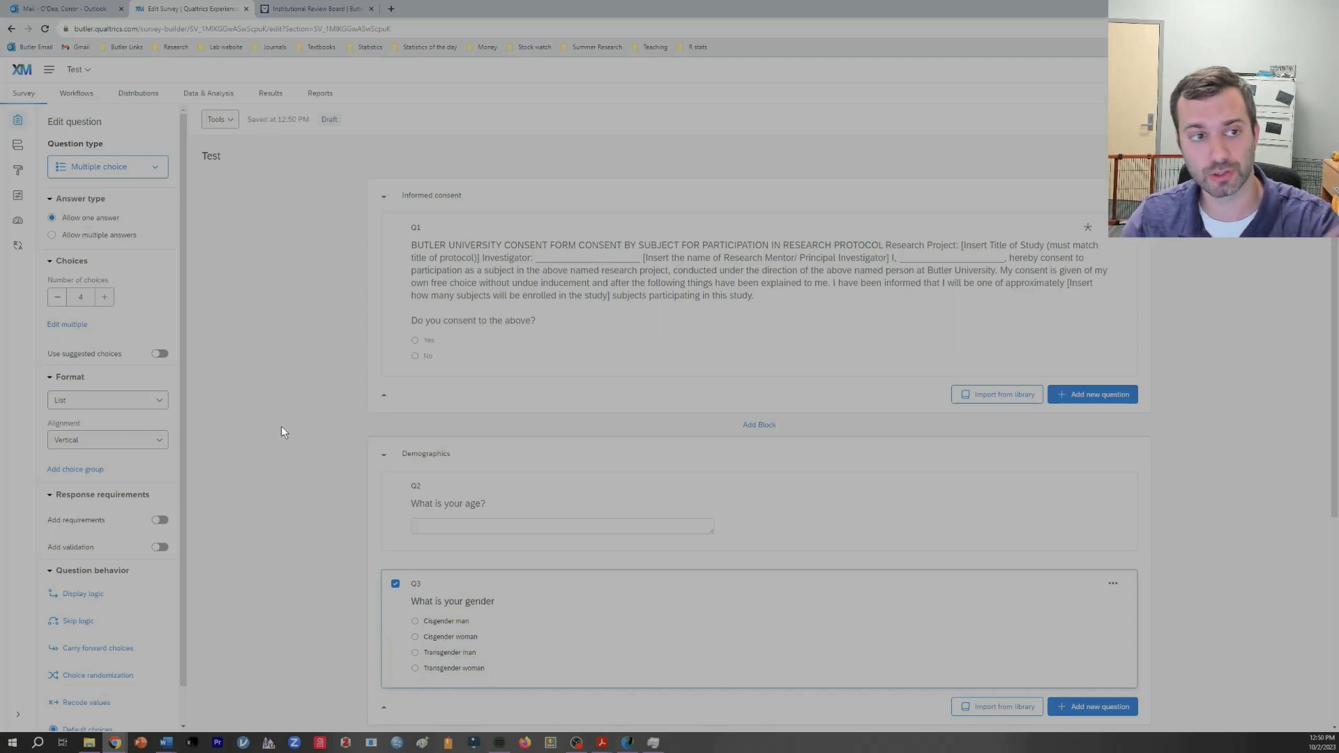
# Increase the gender question to seven choices and set the fifth choice to "Non-binary or gender fluid"
pyautogui.click(104, 297)
pyautogui.click(103, 297)
pyautogui.click(104, 297)
pyautogui.click(459, 685)
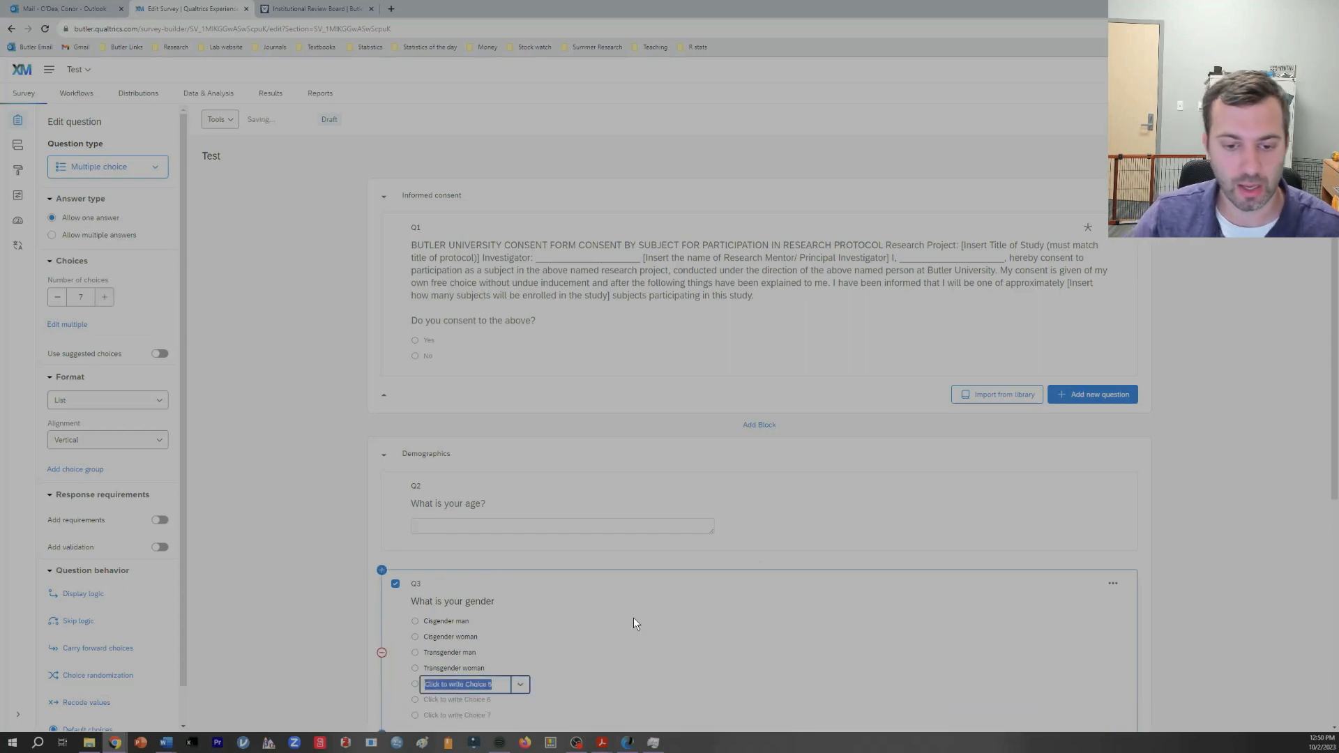
pyautogui.write('Non-')
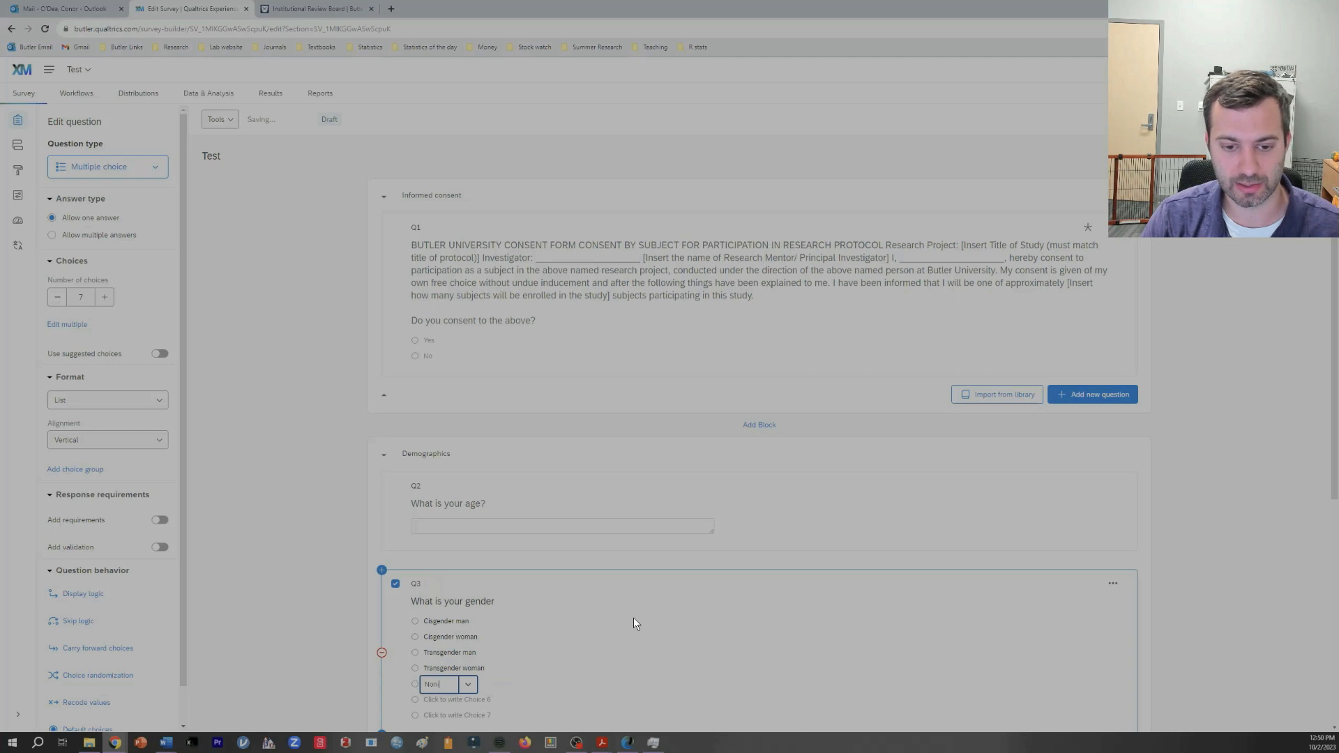
pyautogui.write('binary')
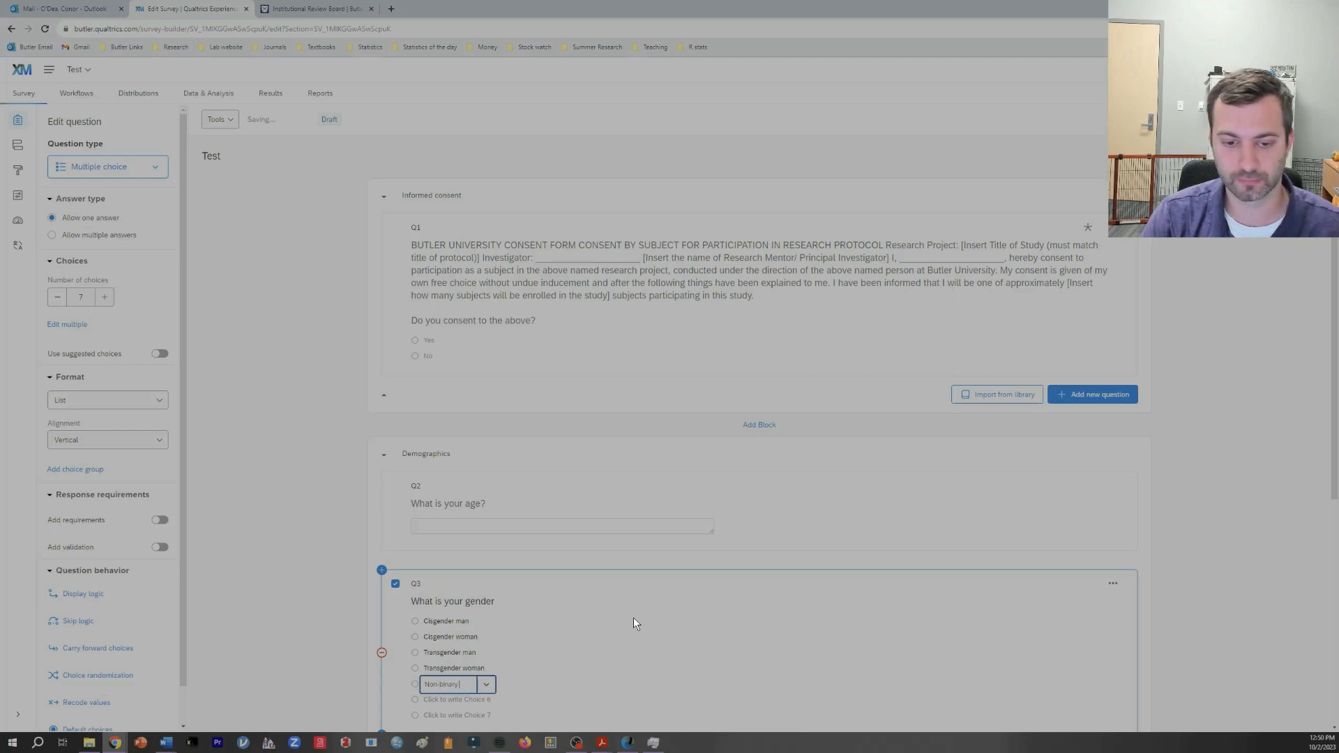
pyautogui.write(' or gend')
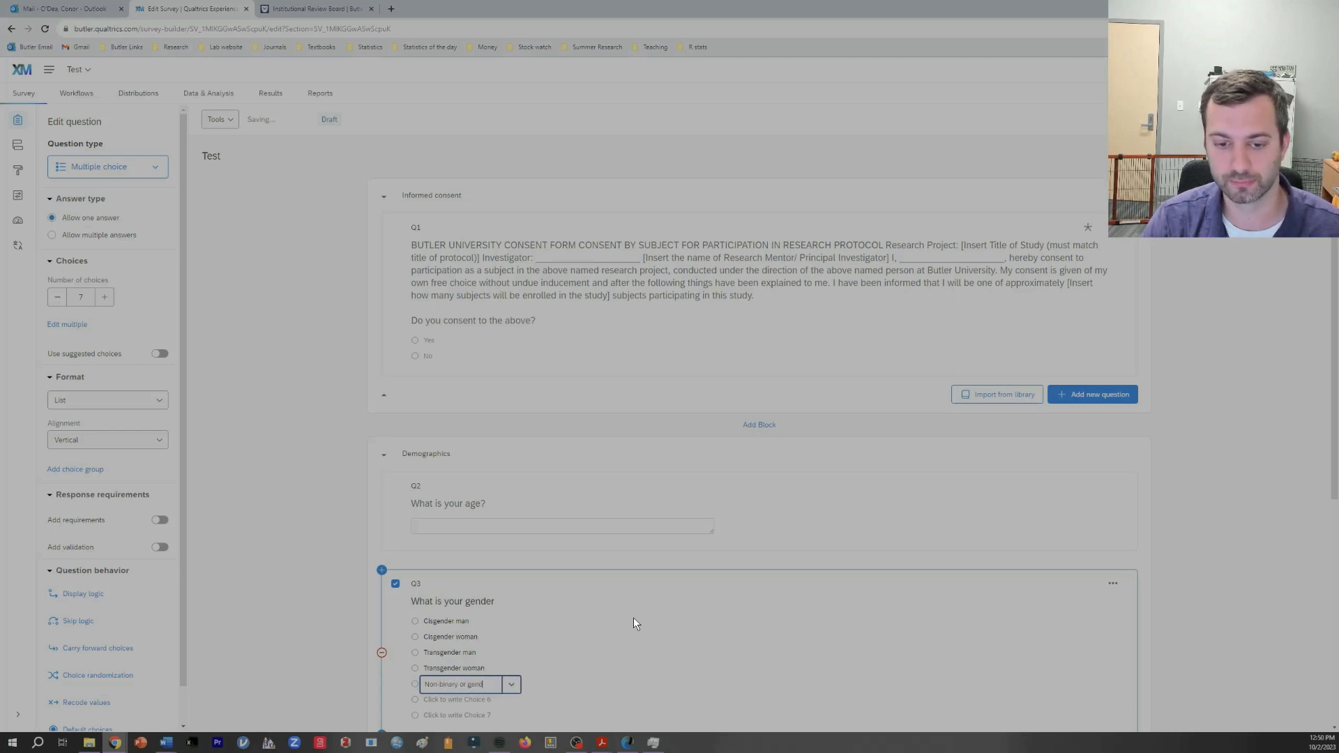
pyautogui.write('er fluid')
pyautogui.click(651, 650)
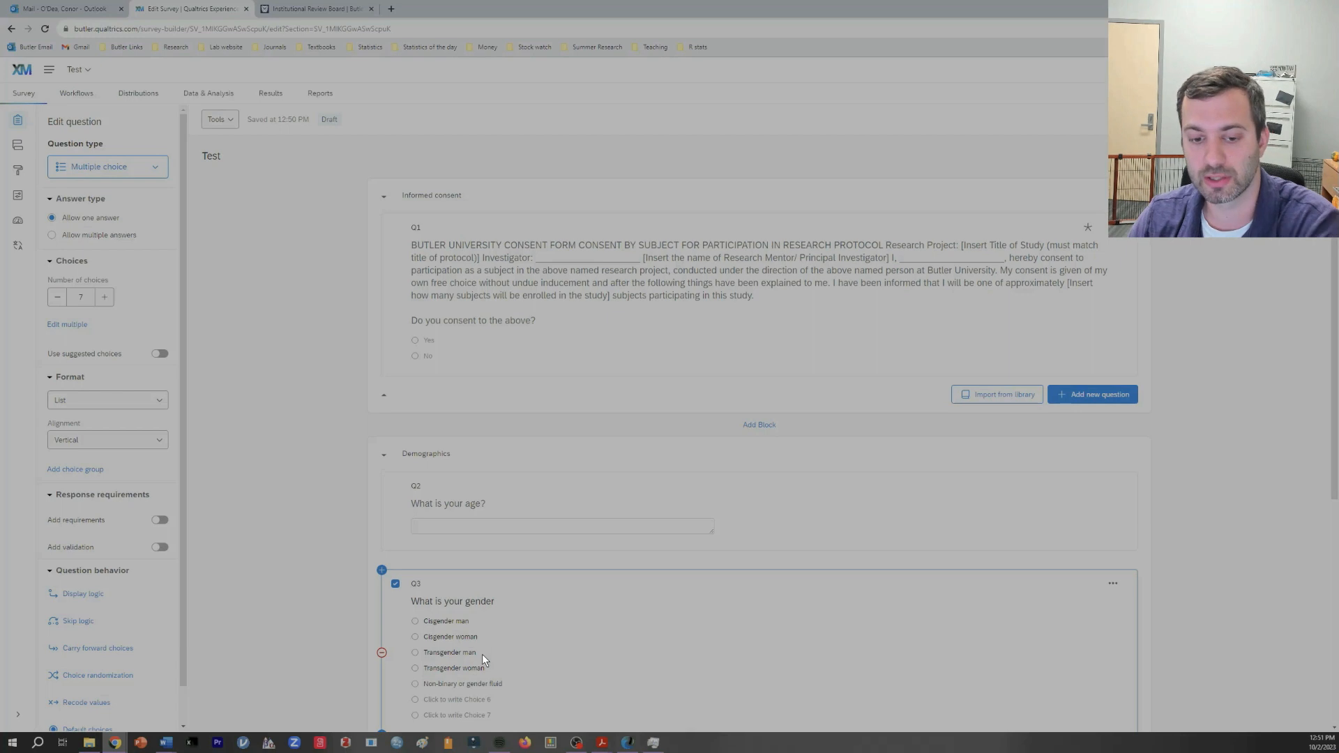
# Set the gender question's sixth choice to "My gender is not listed, please indicate" and allow text entry for it
pyautogui.click(457, 701)
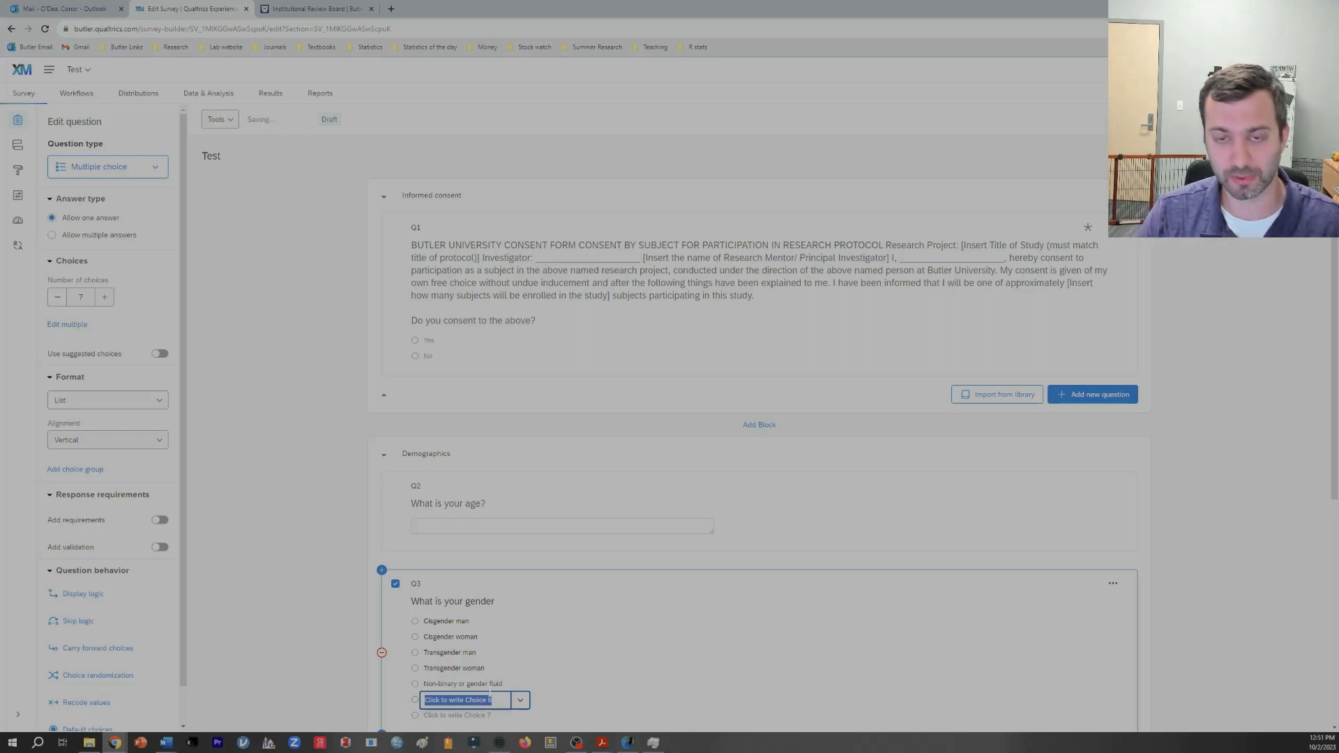
pyautogui.write('My ge')
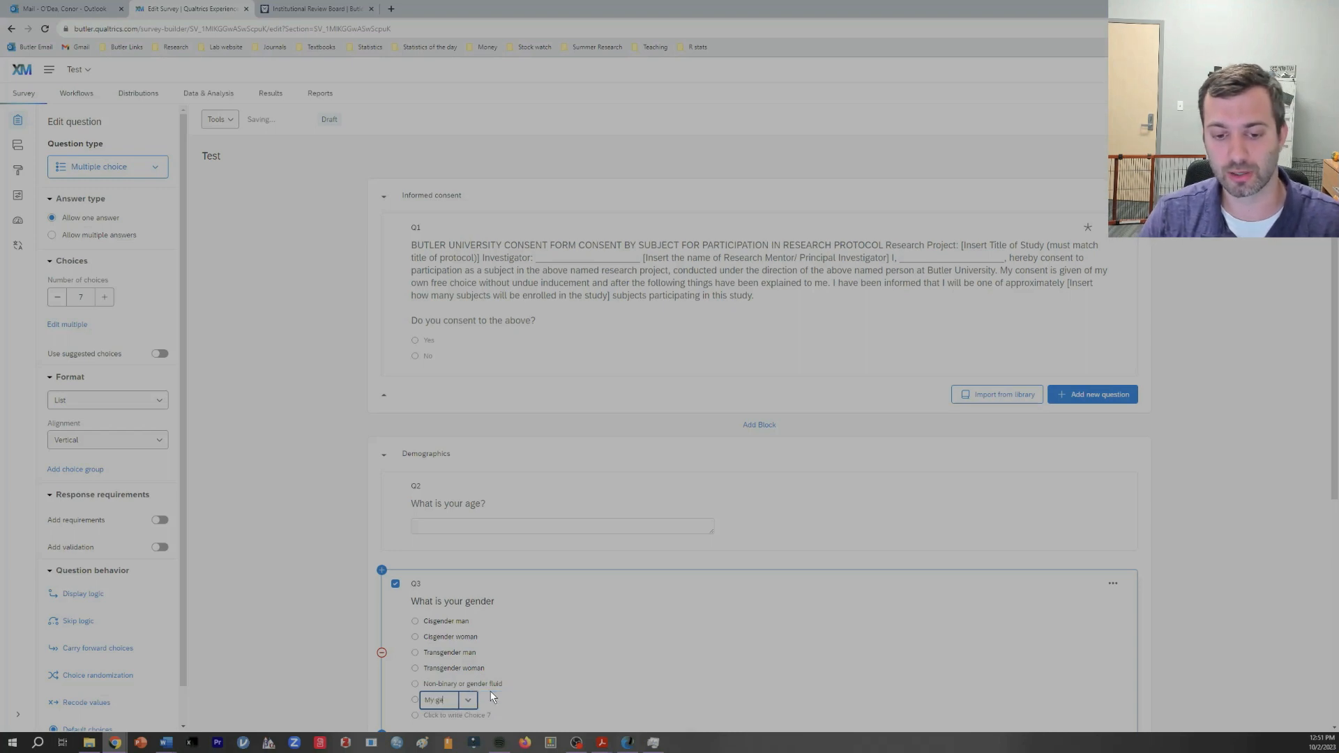
pyautogui.write('nder is not list')
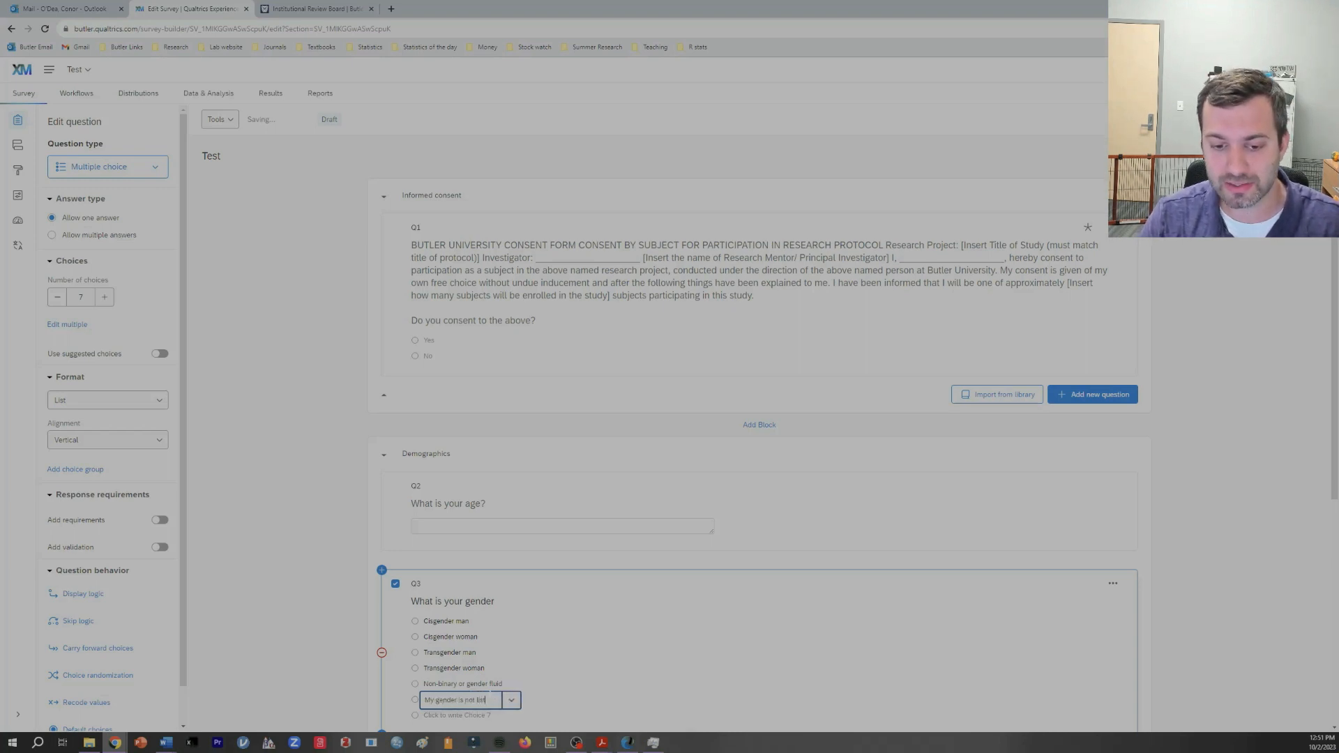
pyautogui.write('ed, please indi')
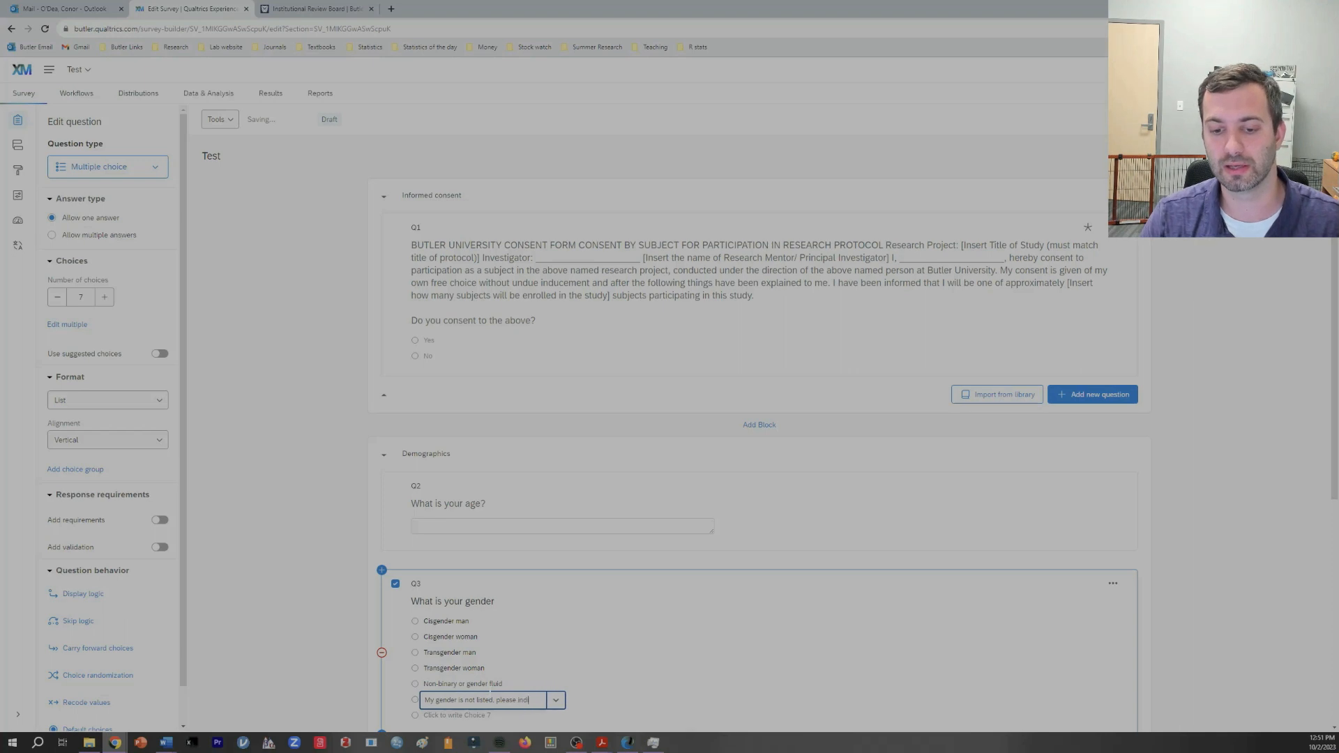
pyautogui.write('cate')
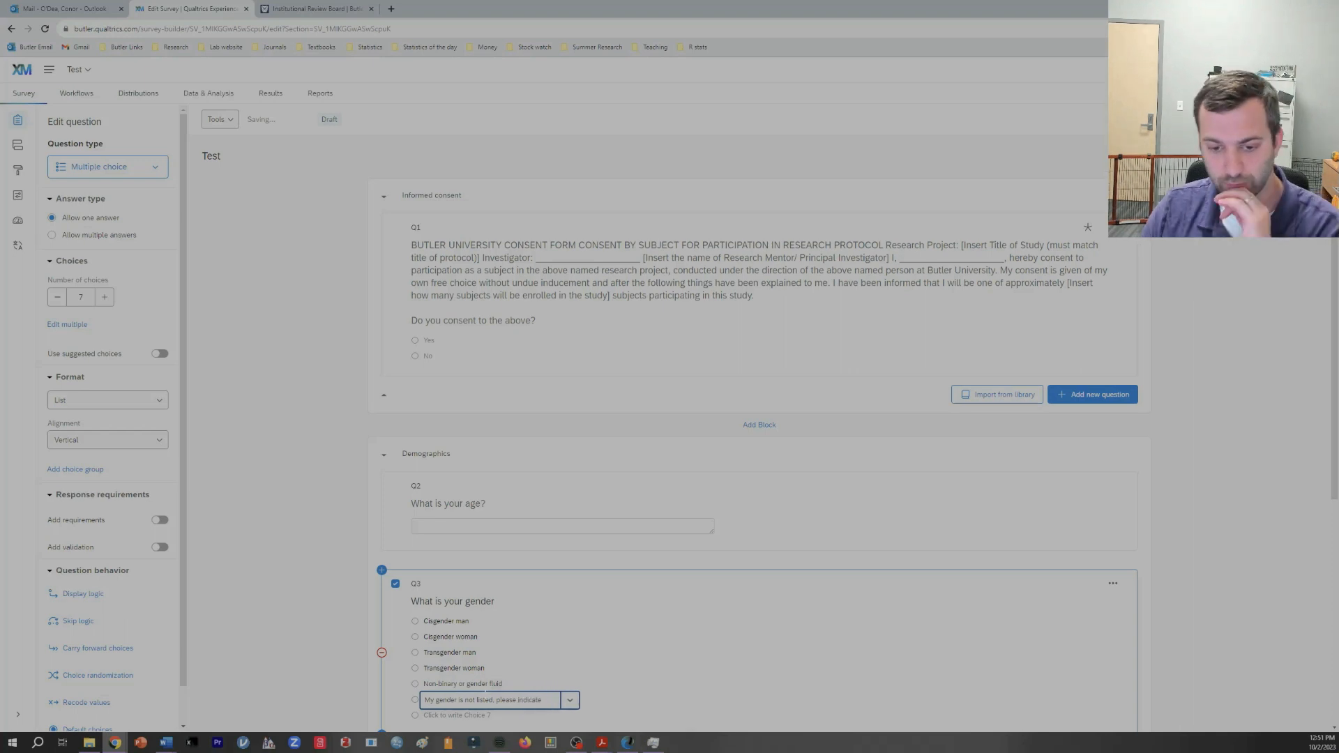
pyautogui.click(571, 702)
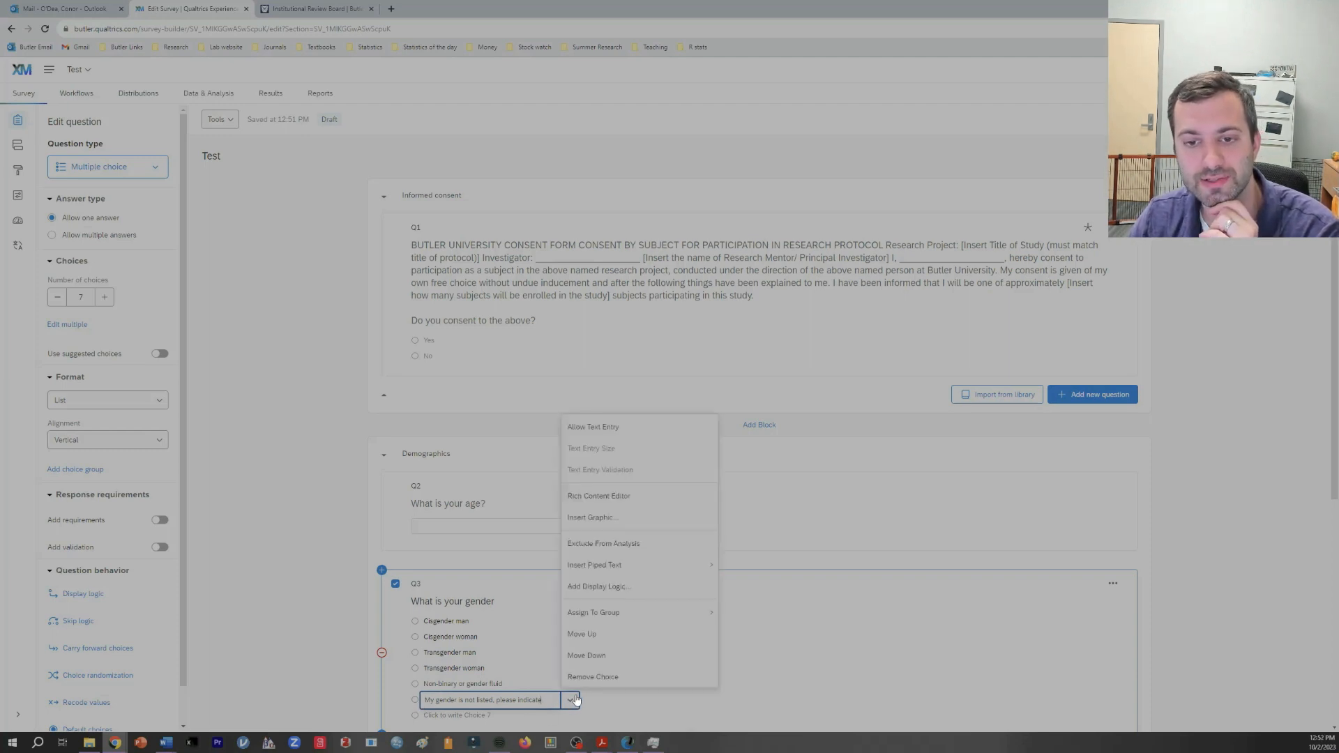
pyautogui.click(622, 432)
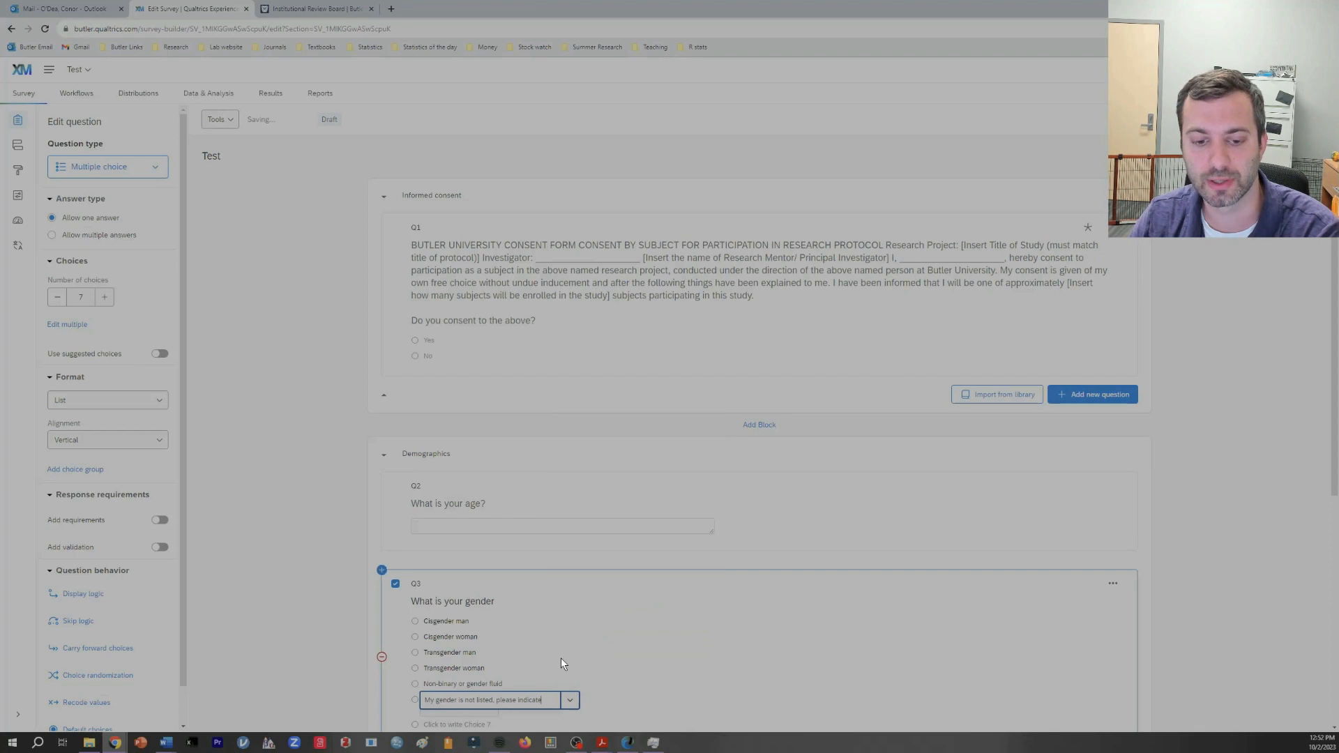
# Set the gender question's seventh choice to "Prefer not to disclose"
pyautogui.scroll(-2, 609, 622)
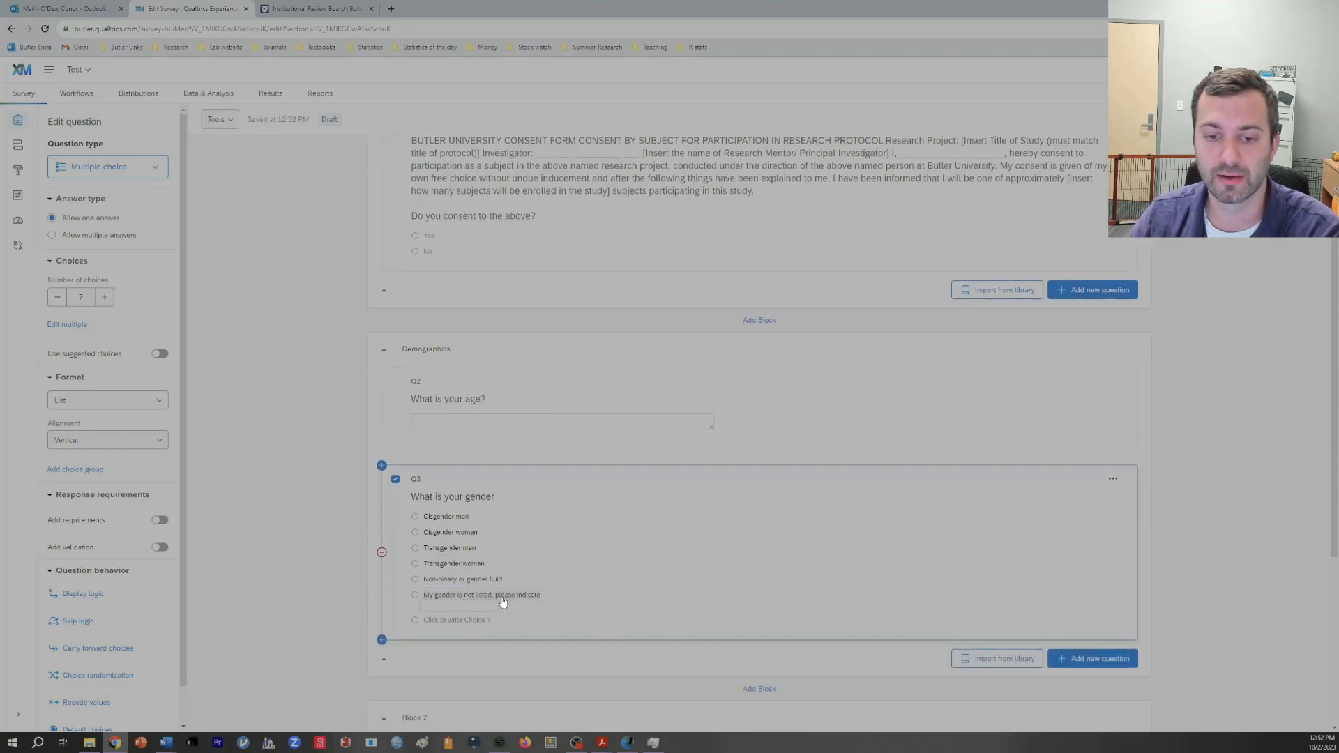
pyautogui.click(454, 616)
pyautogui.write('Prefer not to disclose')
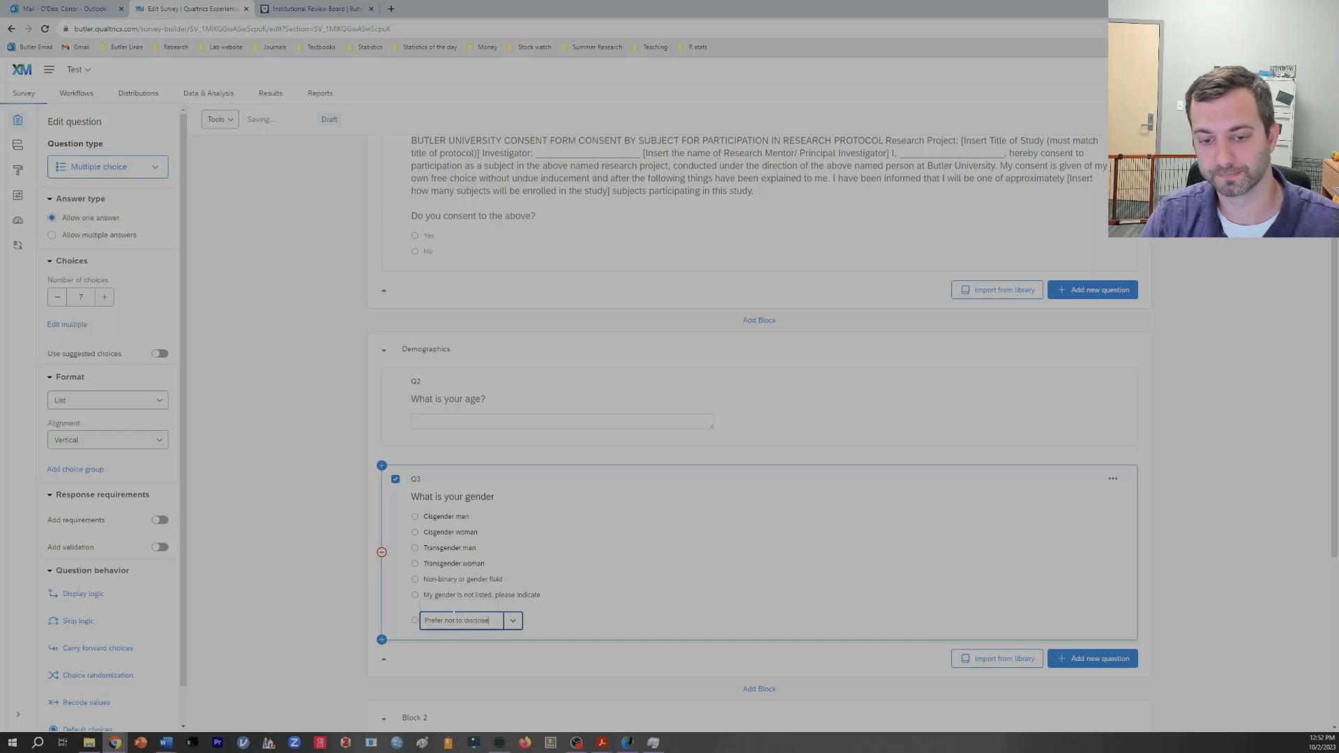
pyautogui.click(558, 608)
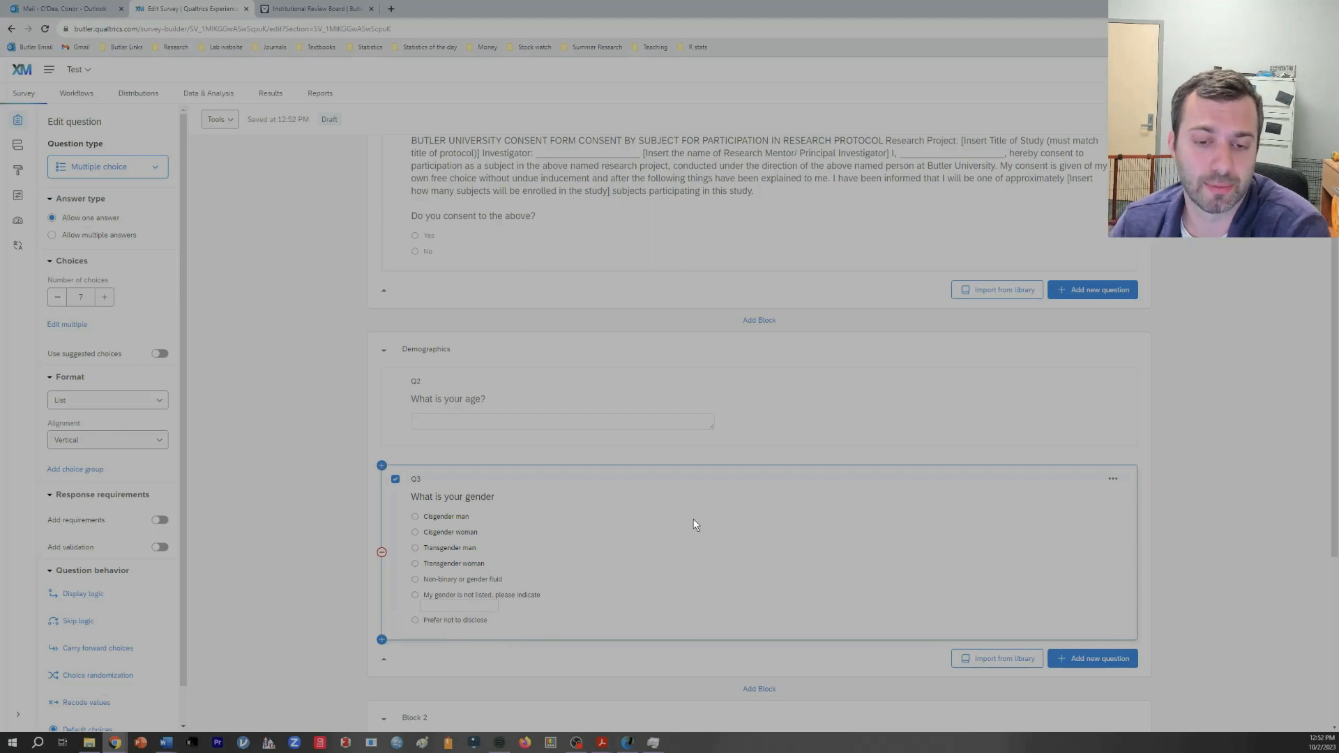
# Rename the empty Block 2 below Demographics as "Social dominance orientation"
pyautogui.scroll(-2, 693, 519)
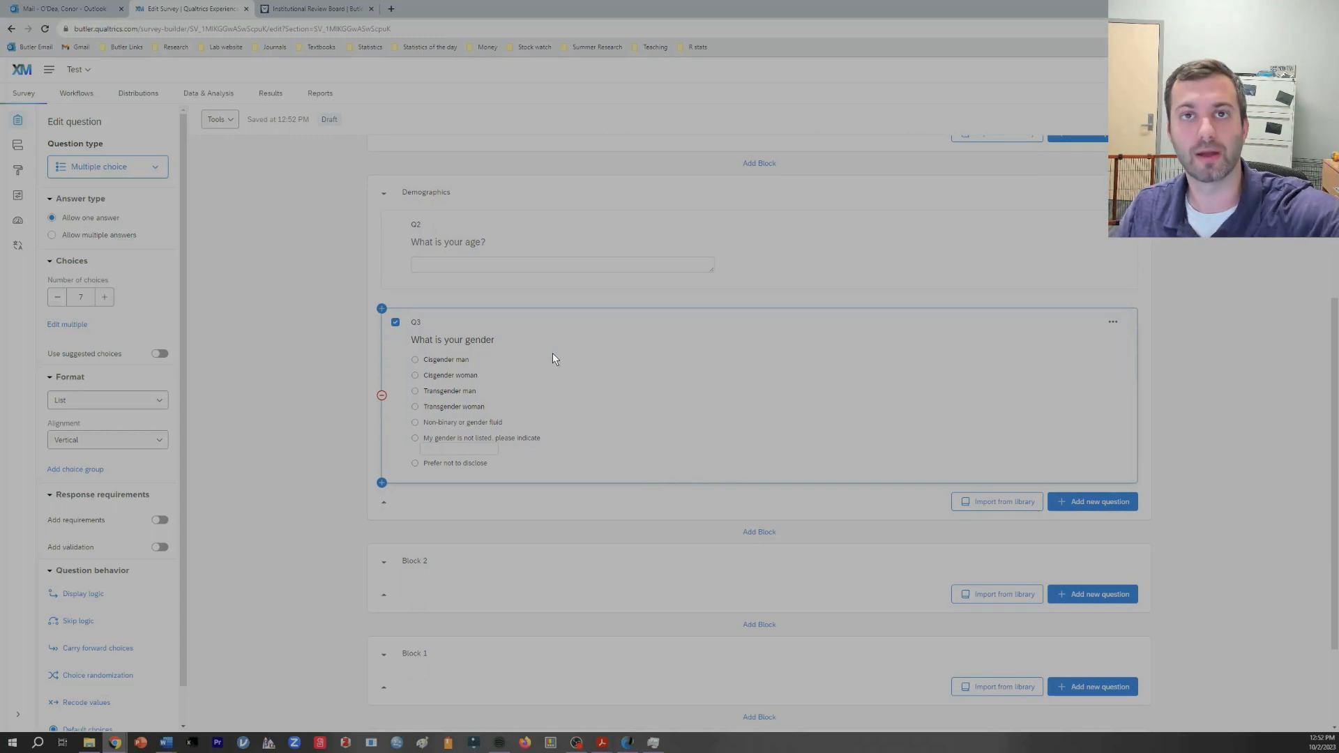
pyautogui.scroll(-1, 554, 418)
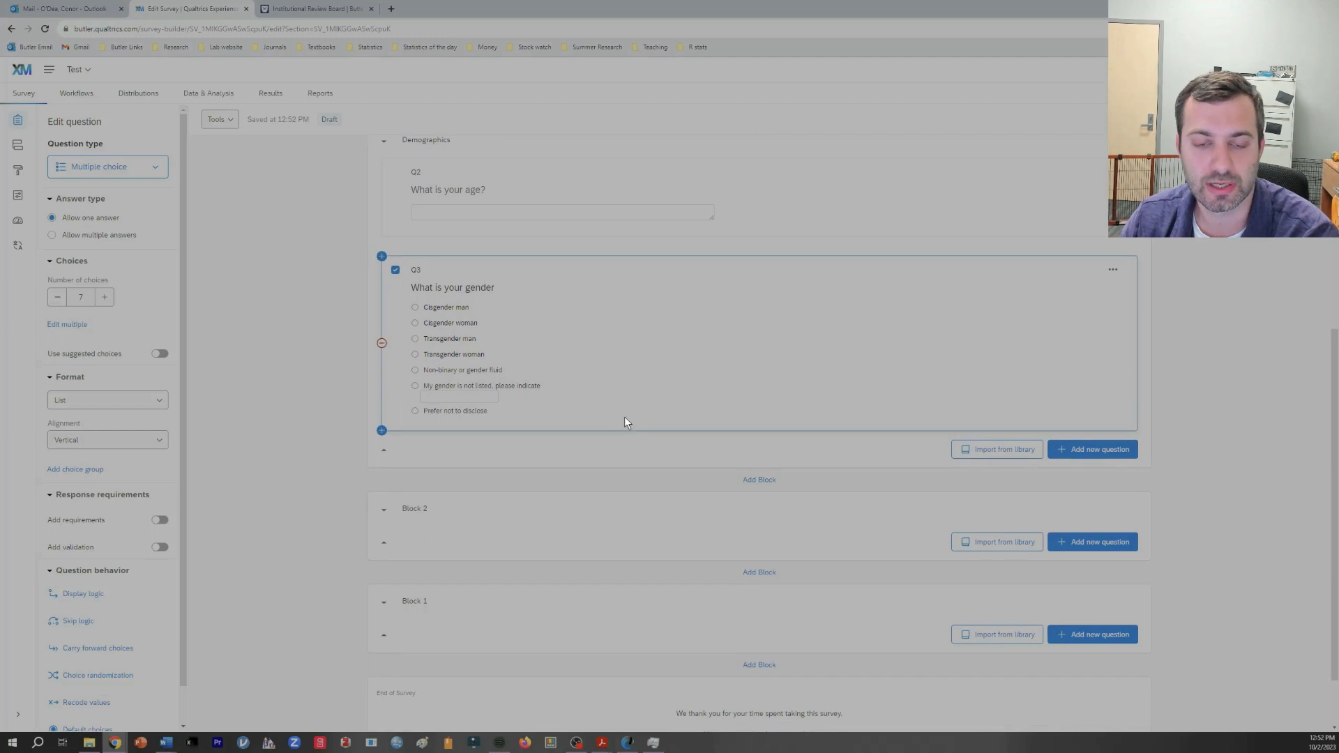
pyautogui.click(424, 514)
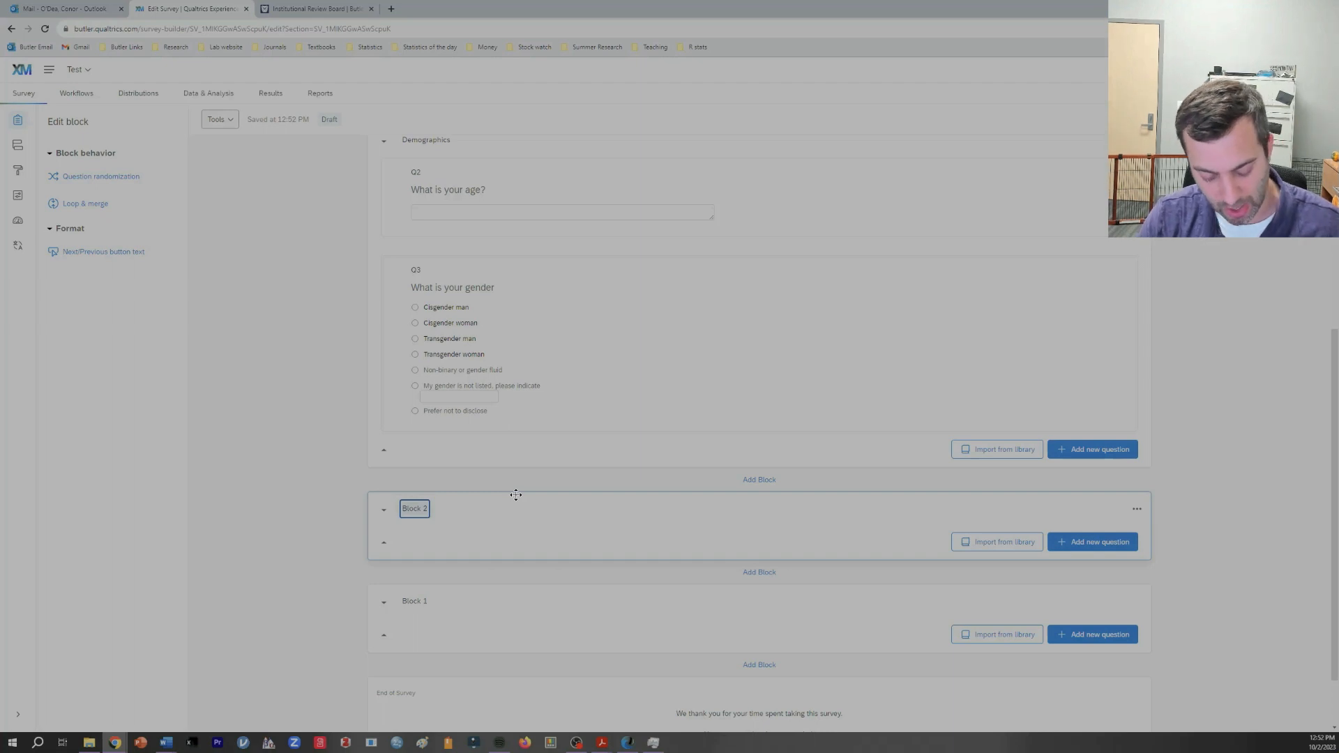
pyautogui.write('Social')
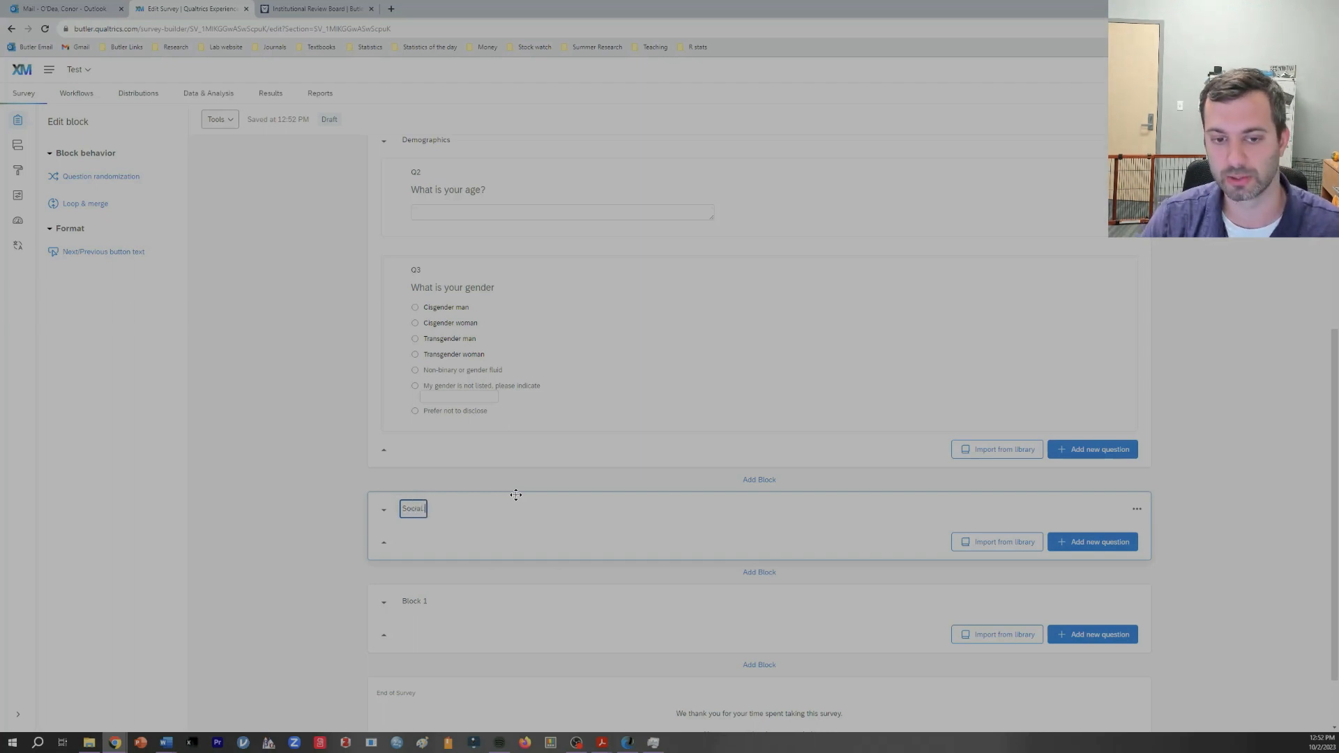
pyautogui.write(' dominanc')
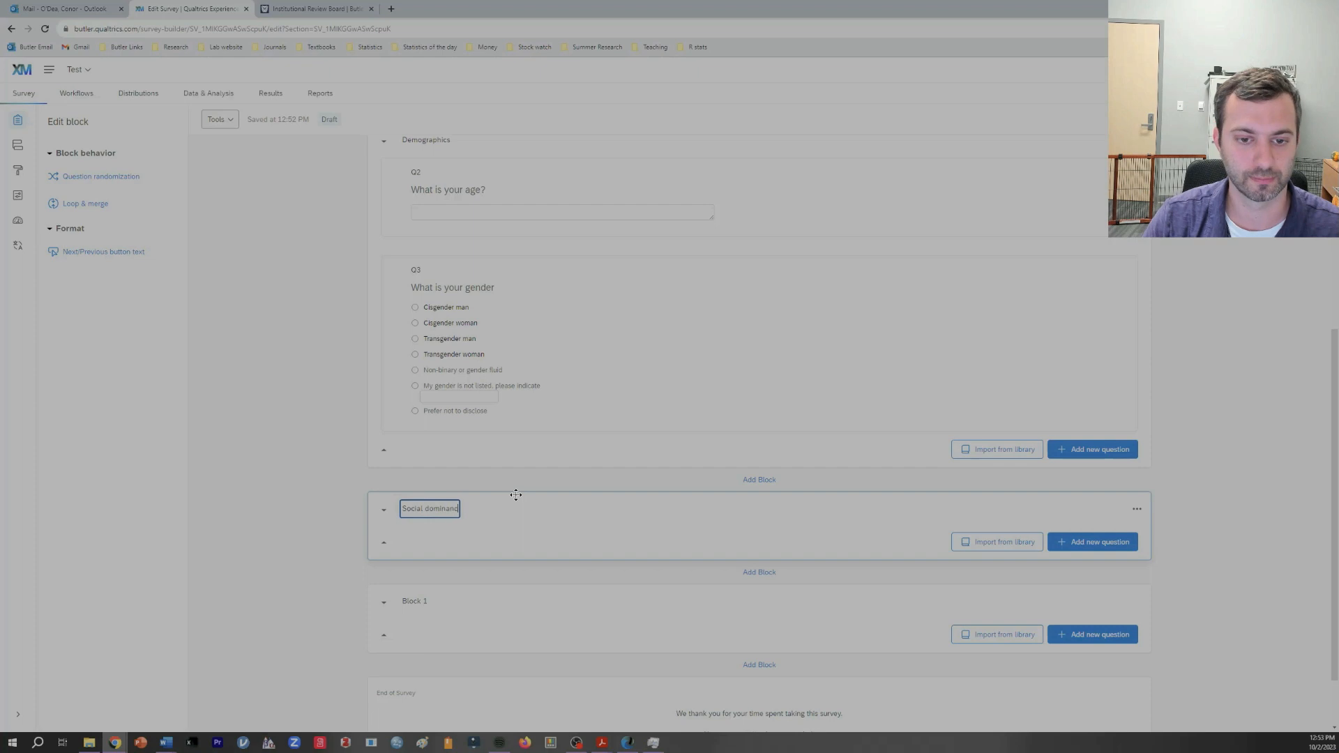
pyautogui.write('e orientation')
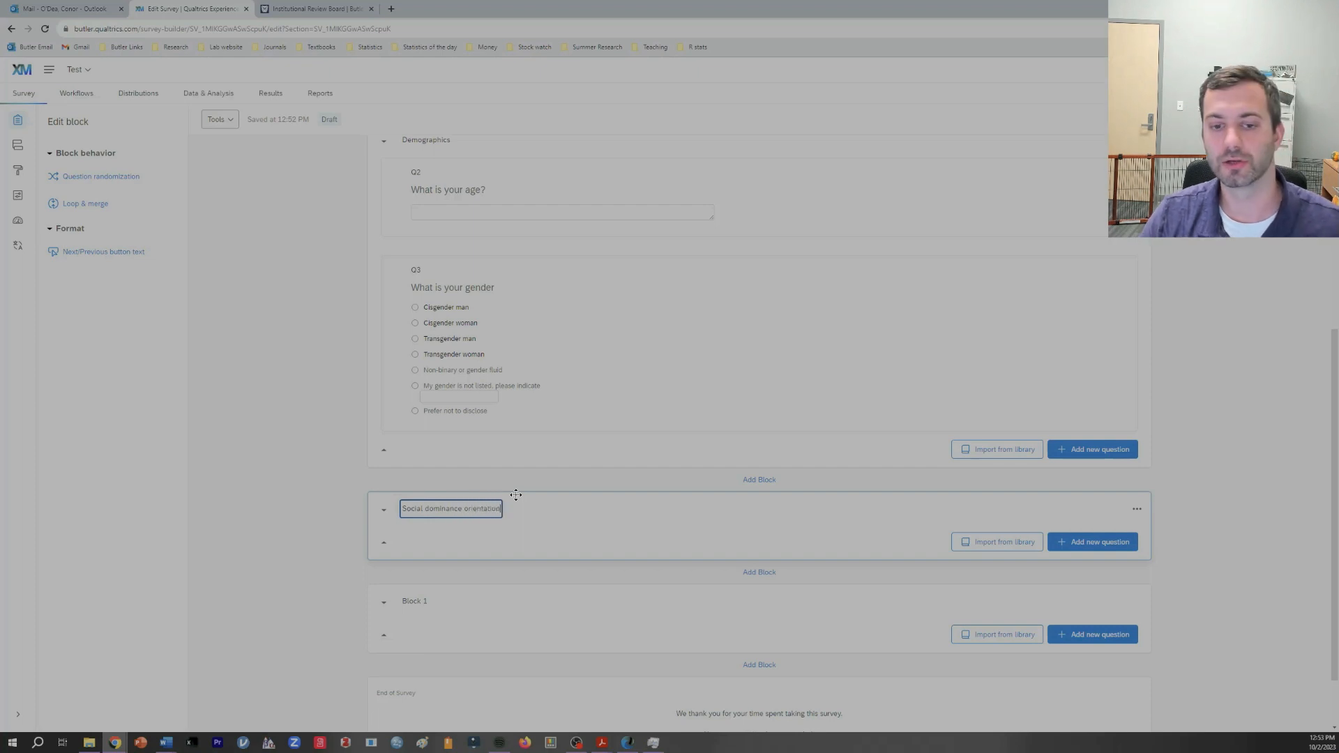
pyautogui.click(525, 529)
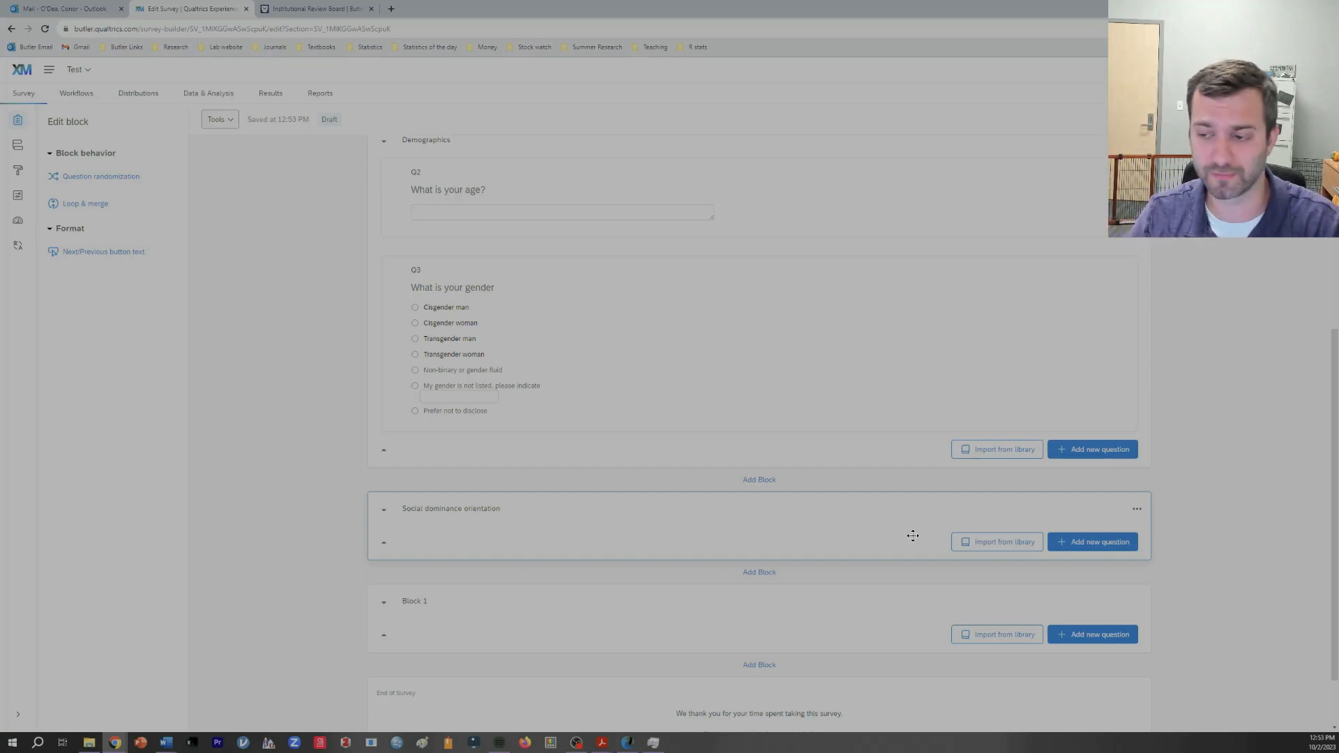
# Add a multiple choice question to the Social dominance orientation block
pyautogui.click(1104, 545)
pyautogui.scroll(-1, 1097, 443)
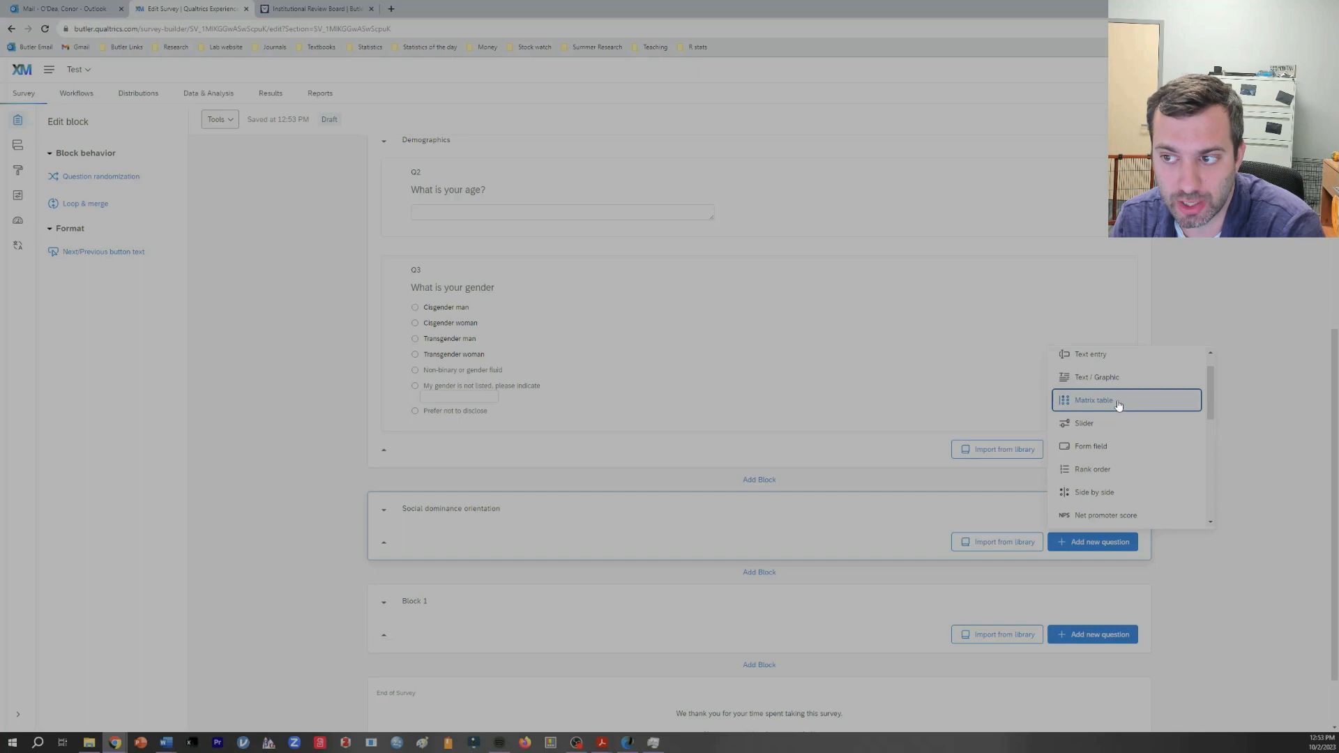
pyautogui.scroll(1, 1120, 405)
pyautogui.click(1082, 368)
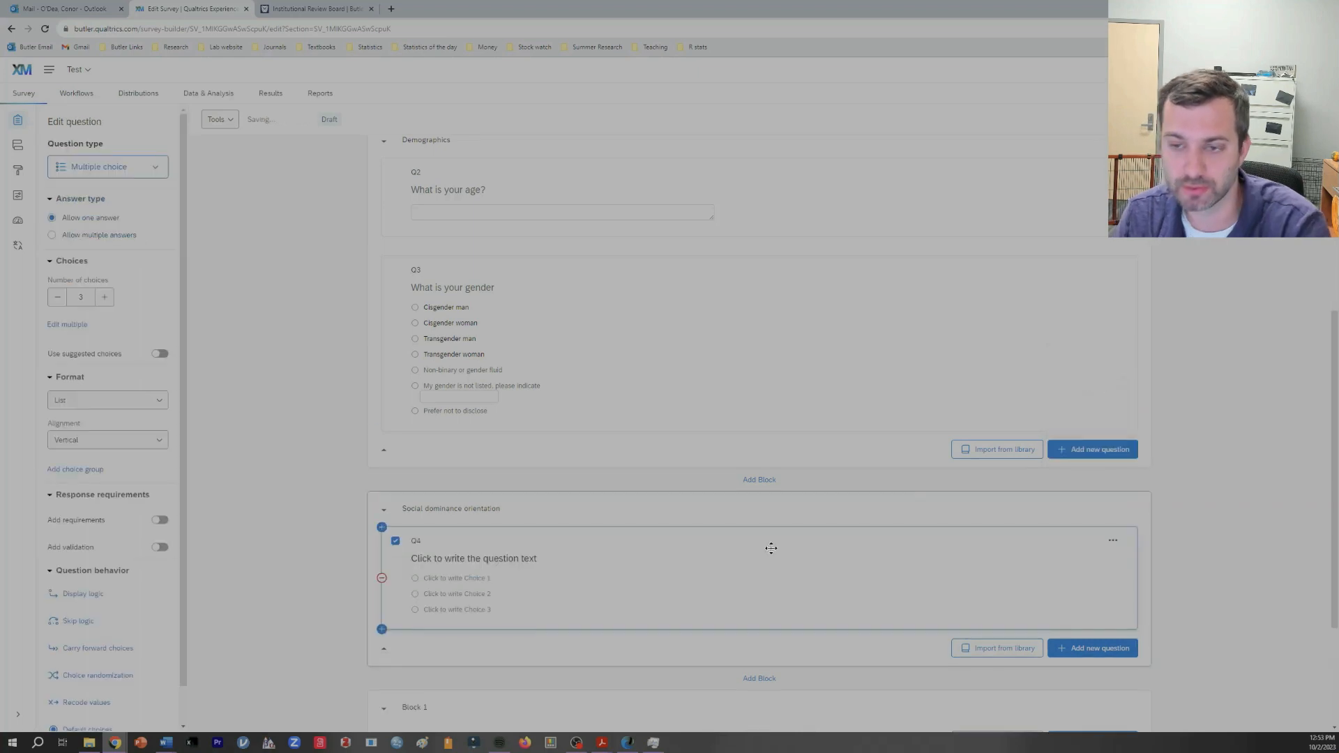
# Set the new question's text to "1. I believe that some groups are simply inferior to other groups."
pyautogui.click(457, 561)
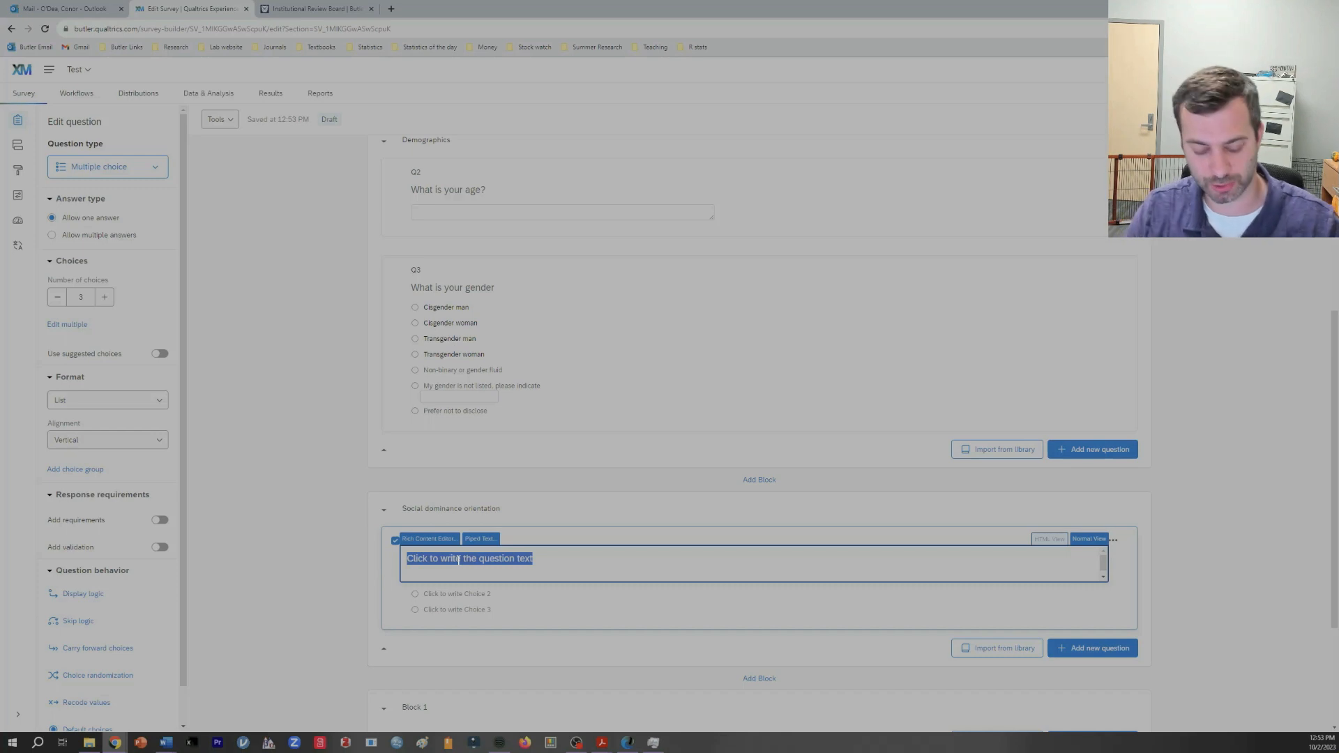
pyautogui.write('1. I believe that')
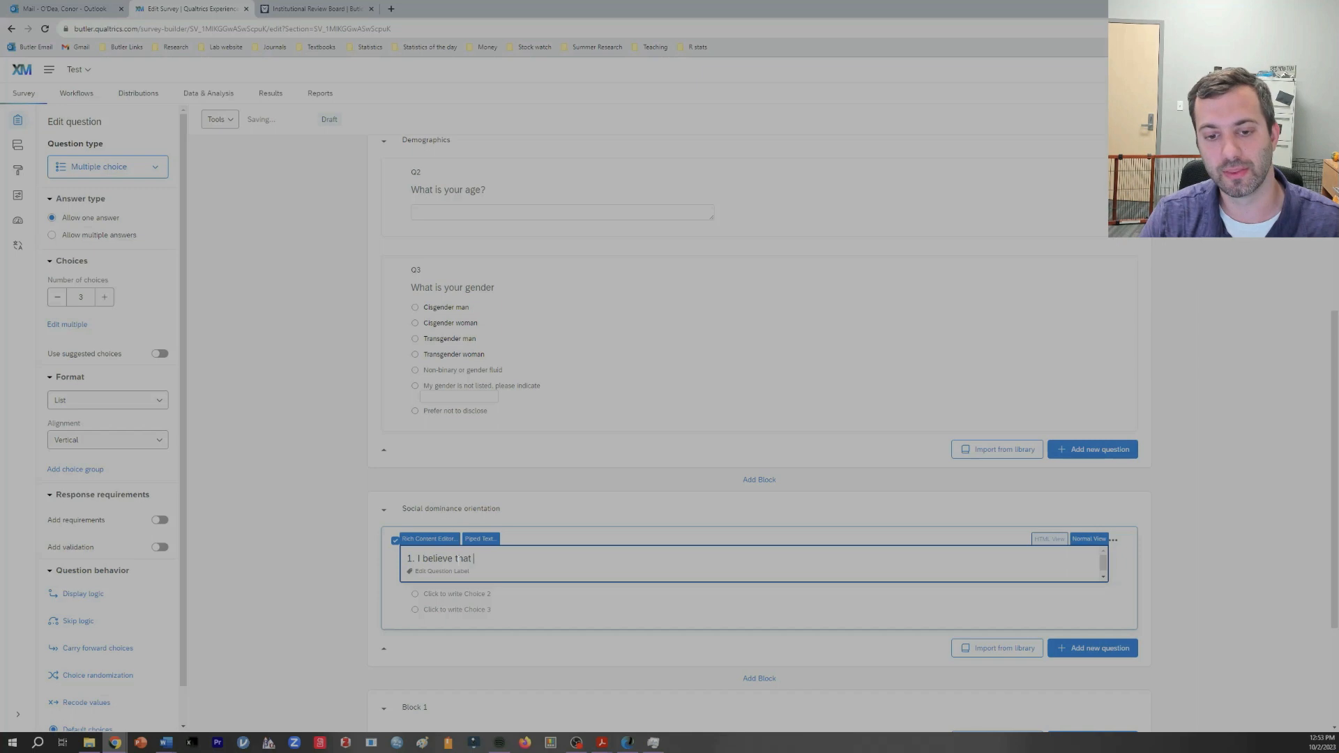
pyautogui.write(' some groups')
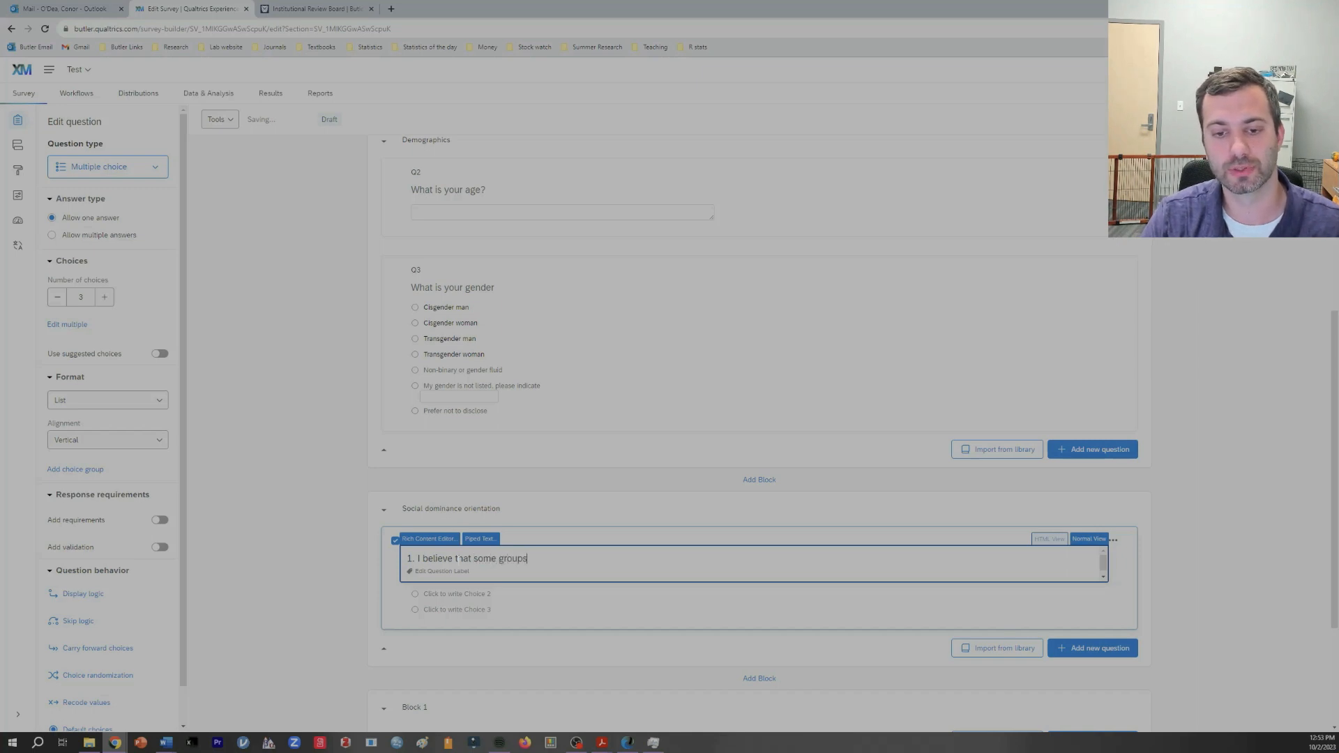
pyautogui.write(' are simply indf')
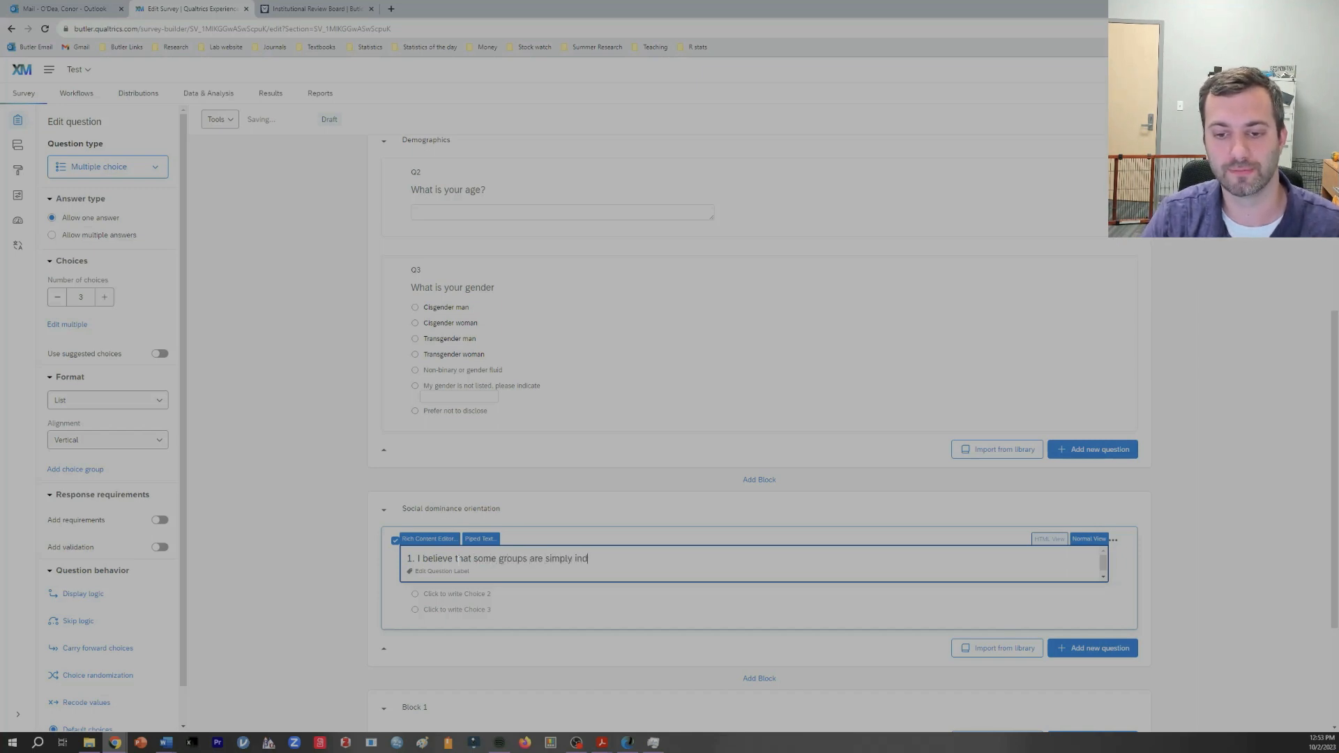
pyautogui.press('BackSpace')
pyautogui.press('BackSpace')
pyautogui.write('ferior to other groups.')
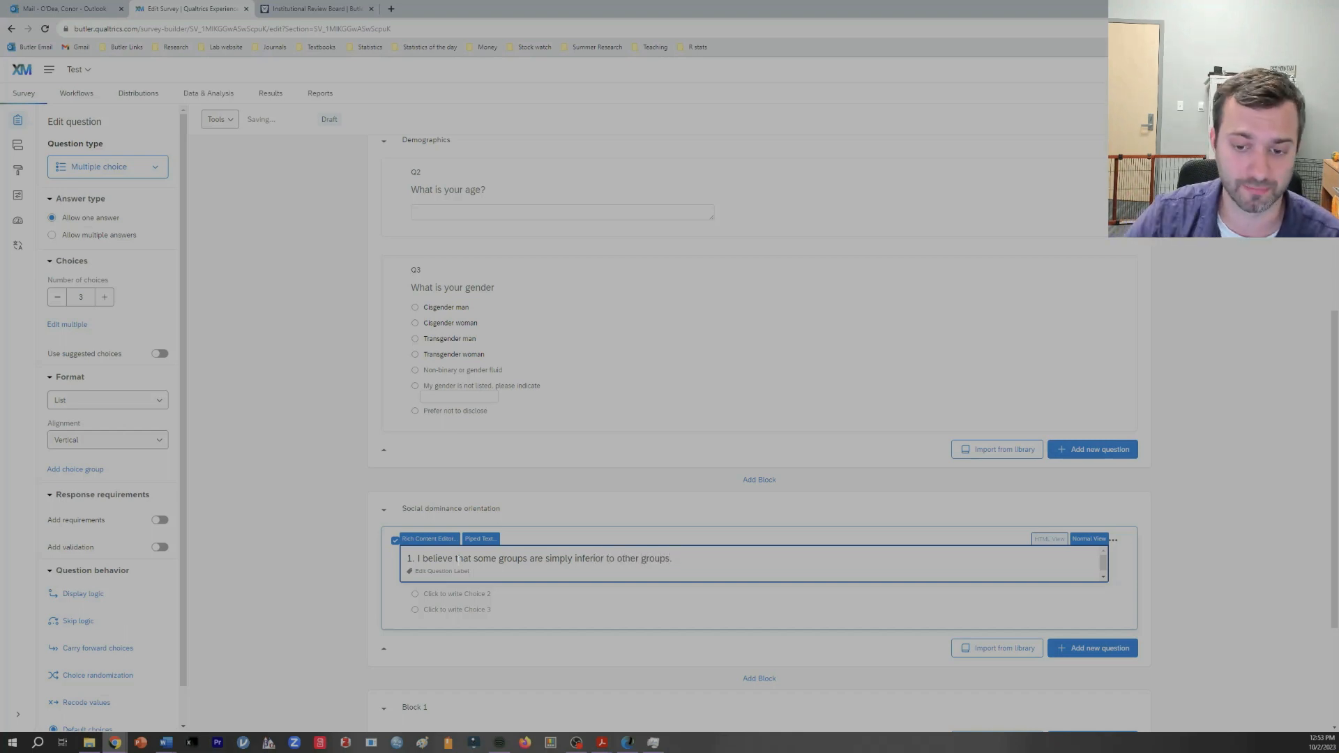
pyautogui.click(538, 616)
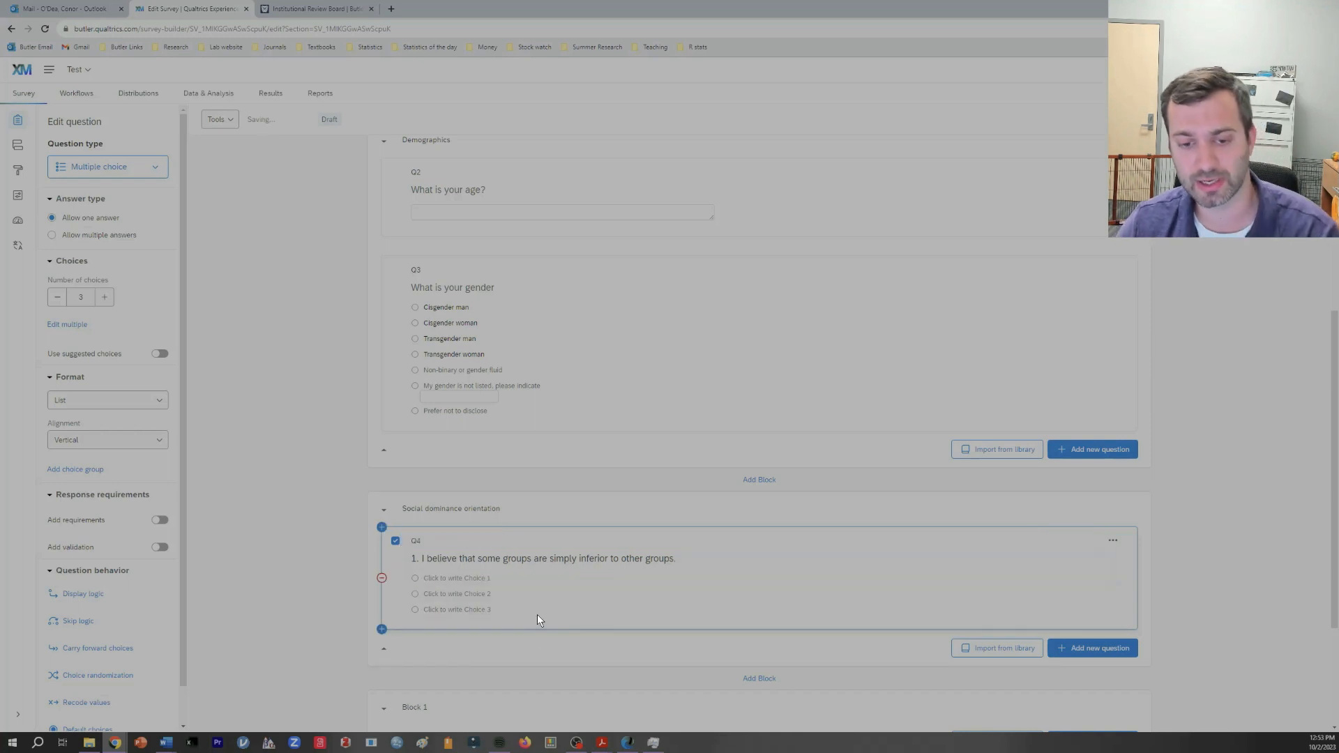
# Replace the three choices of the social dominance question with "1 (strongly disagree)", "2" and "3"
pyautogui.click(457, 579)
pyautogui.write('1')
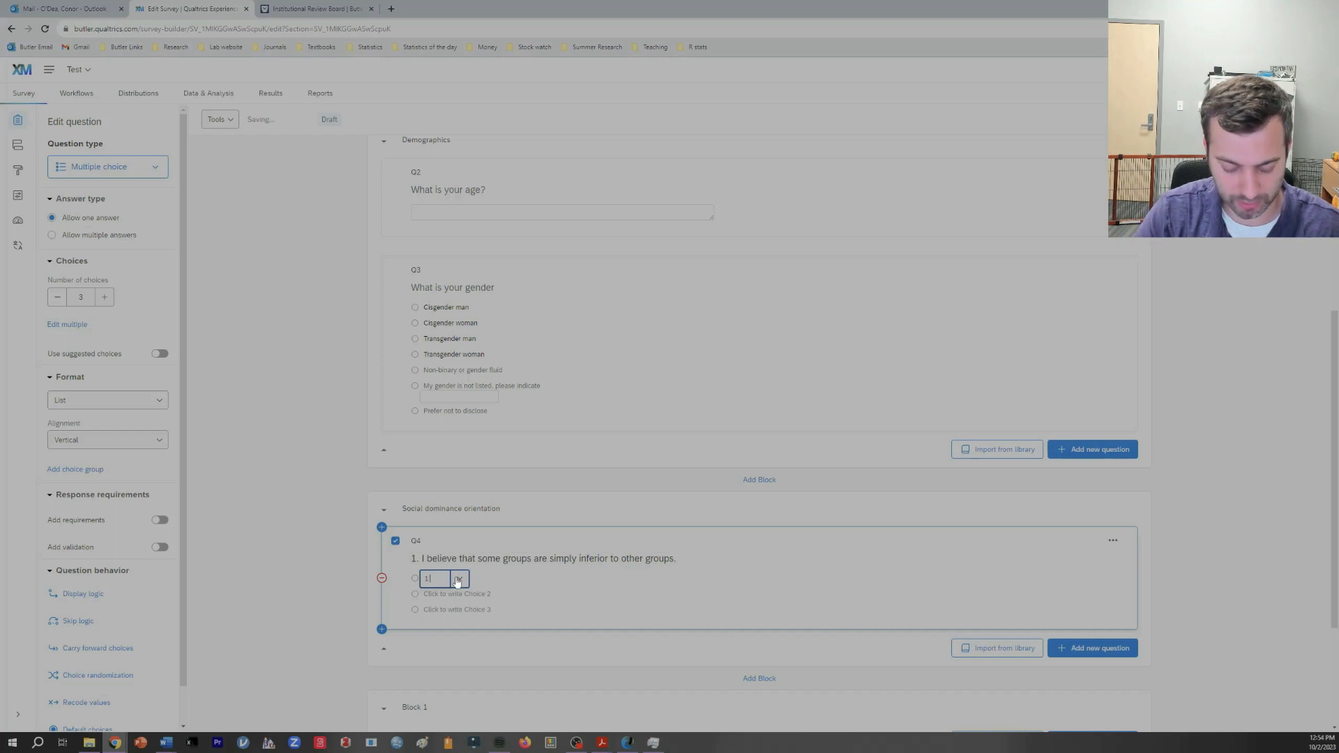
pyautogui.write(' (strongly dis')
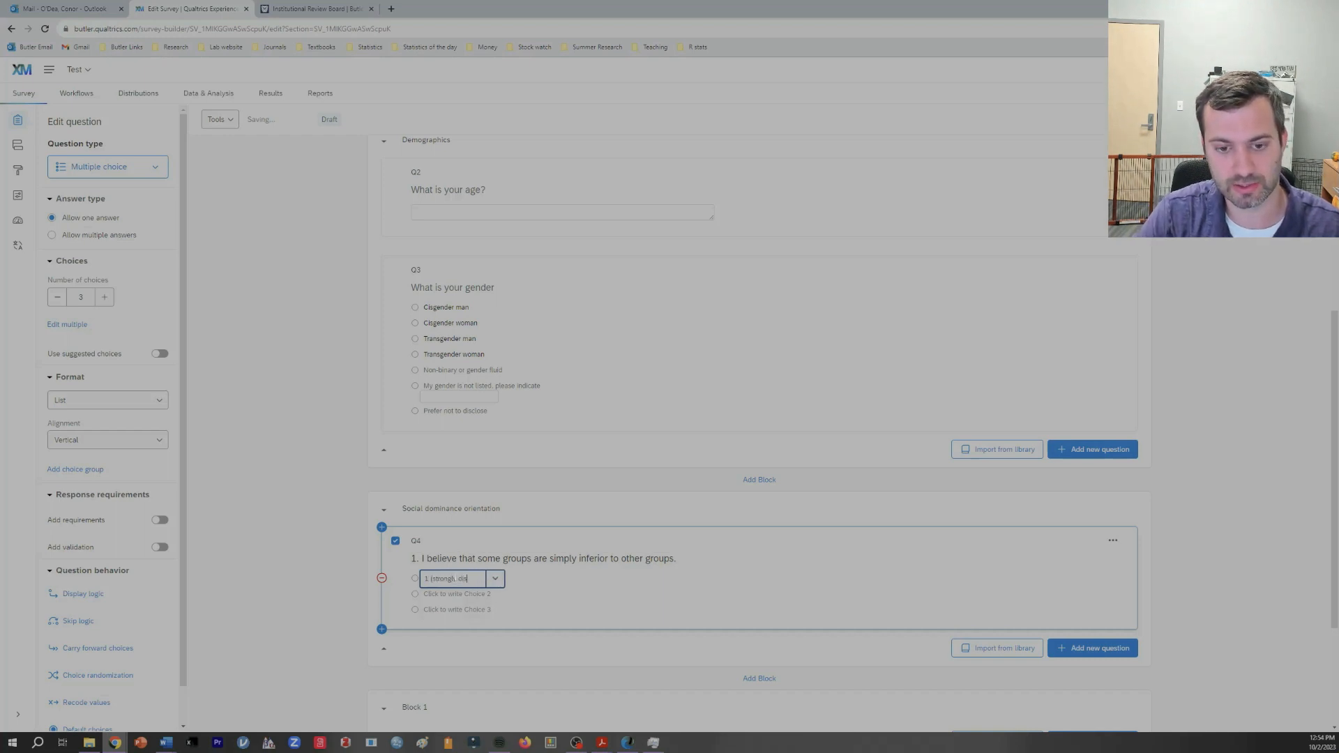
pyautogui.write('agree)')
pyautogui.press('Return')
pyautogui.write('2')
pyautogui.press('Return')
pyautogui.write('3')
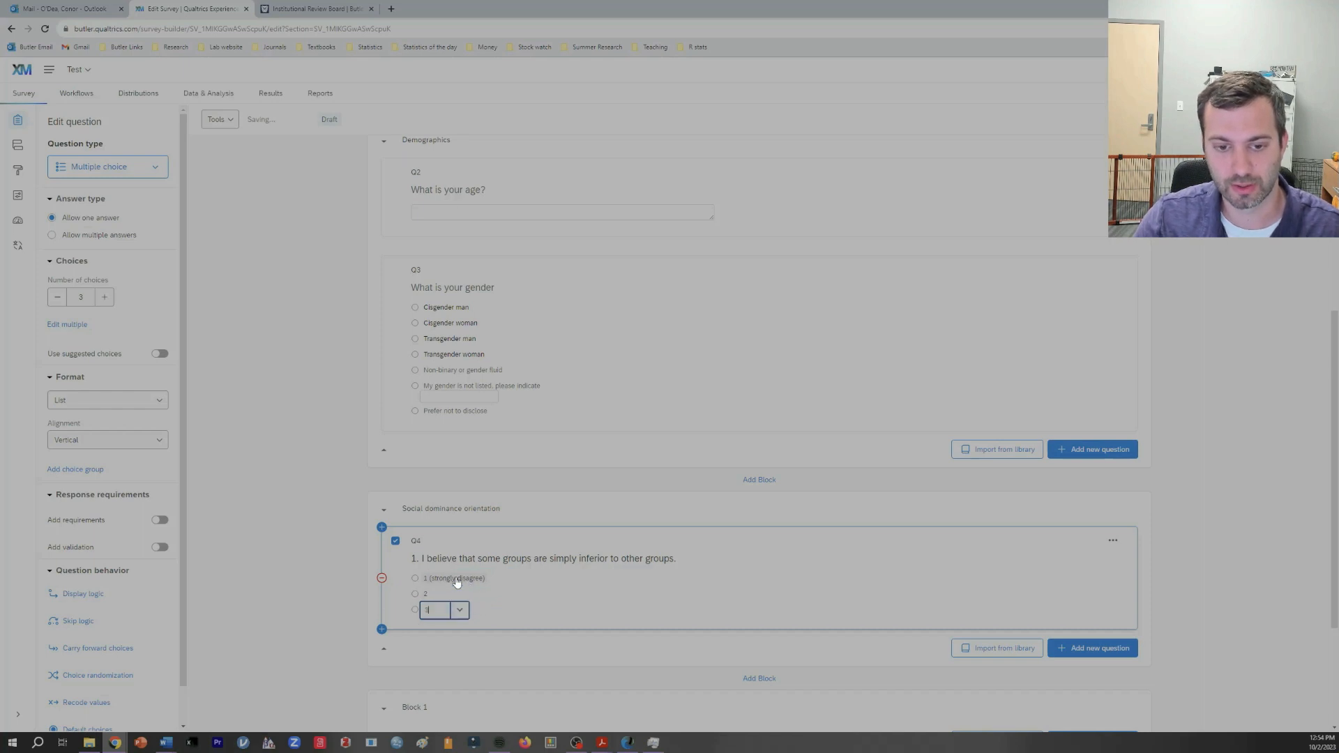
# Increase the number of choices in the social dominance question to seven
pyautogui.click(106, 301)
pyautogui.click(107, 302)
pyautogui.click(107, 302)
pyautogui.click(107, 302)
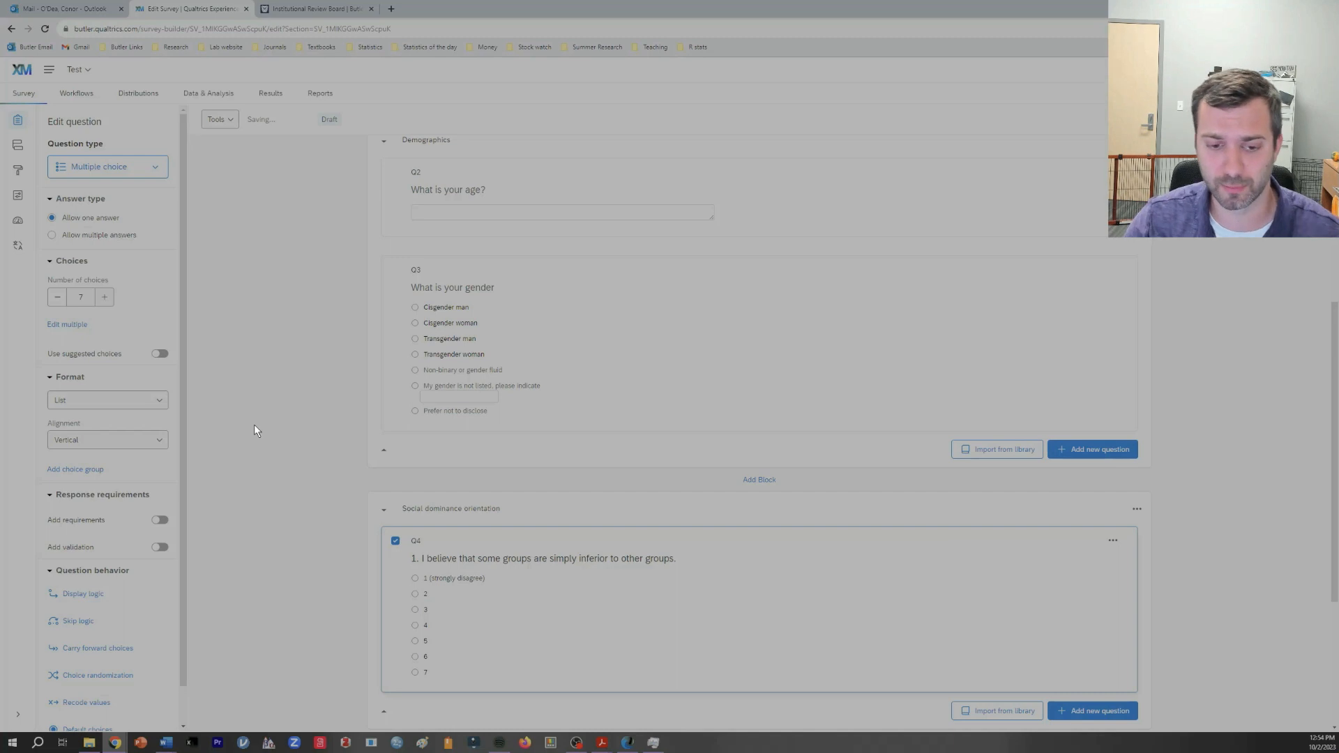
# Relabel the fourth choice of the social dominance question as "4 (neutral)" and the seventh as "7 (strongly agree)"
pyautogui.click(427, 629)
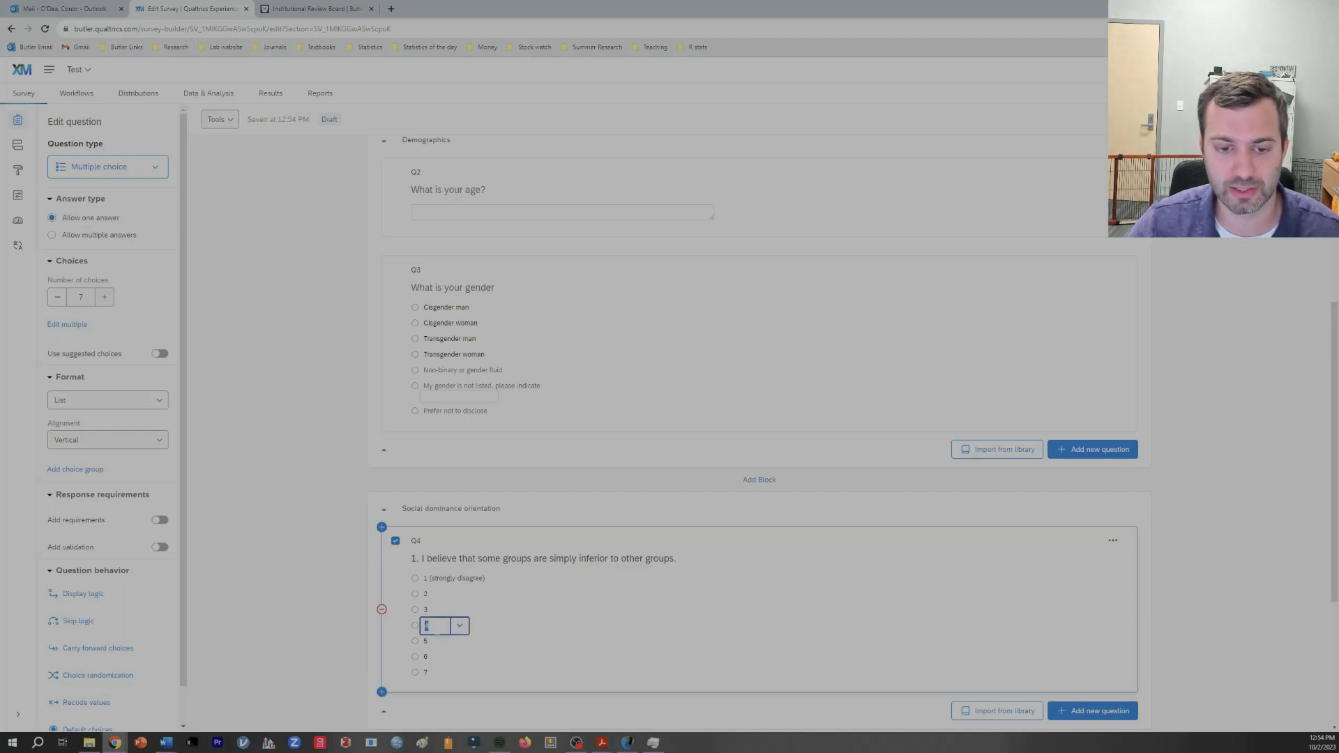
pyautogui.write('(')
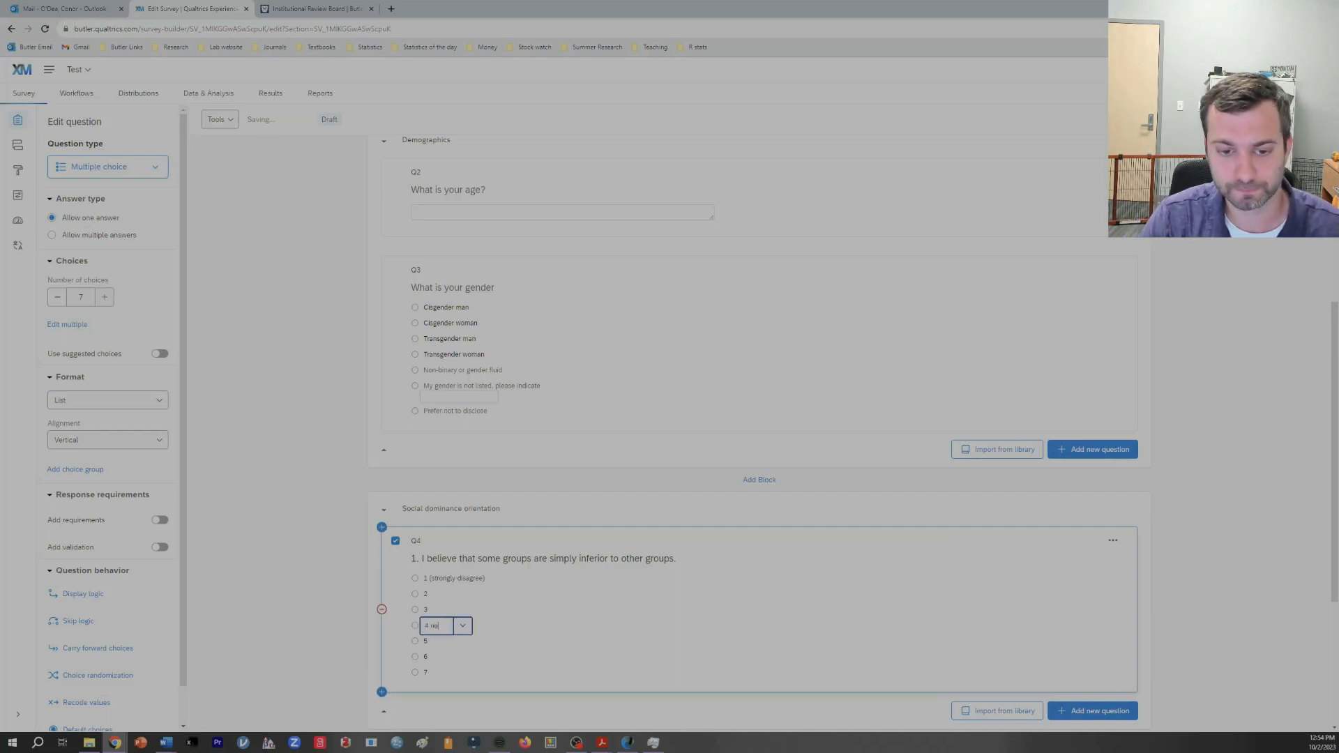
pyautogui.write('neutral)')
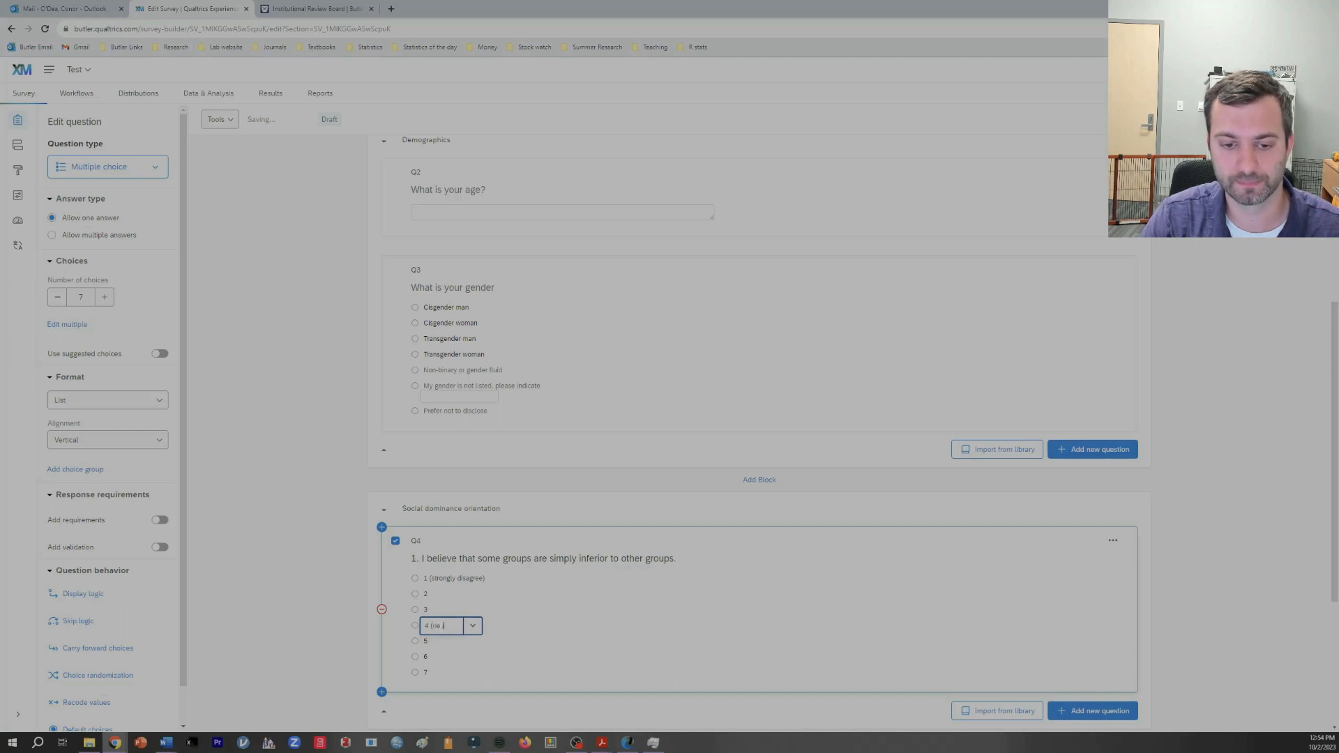
pyautogui.click(426, 672)
pyautogui.write('(strongly agree)')
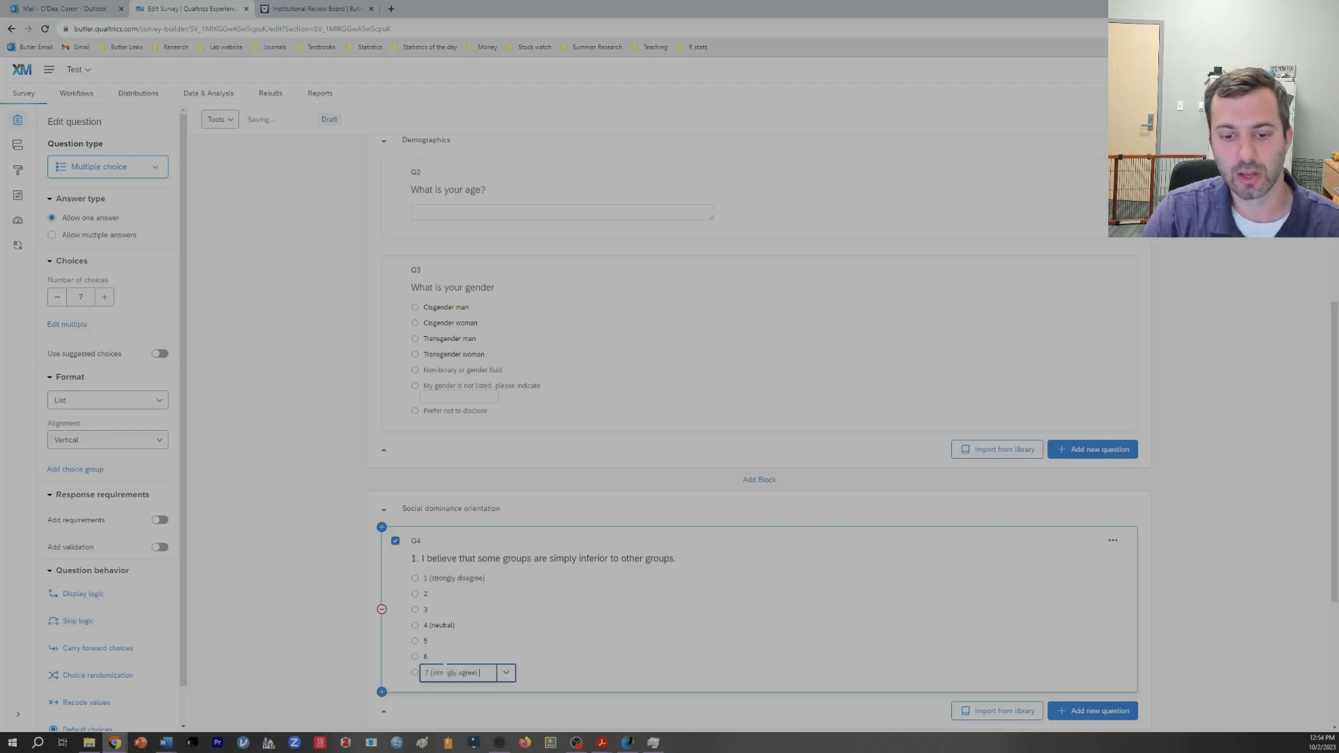
pyautogui.click(577, 653)
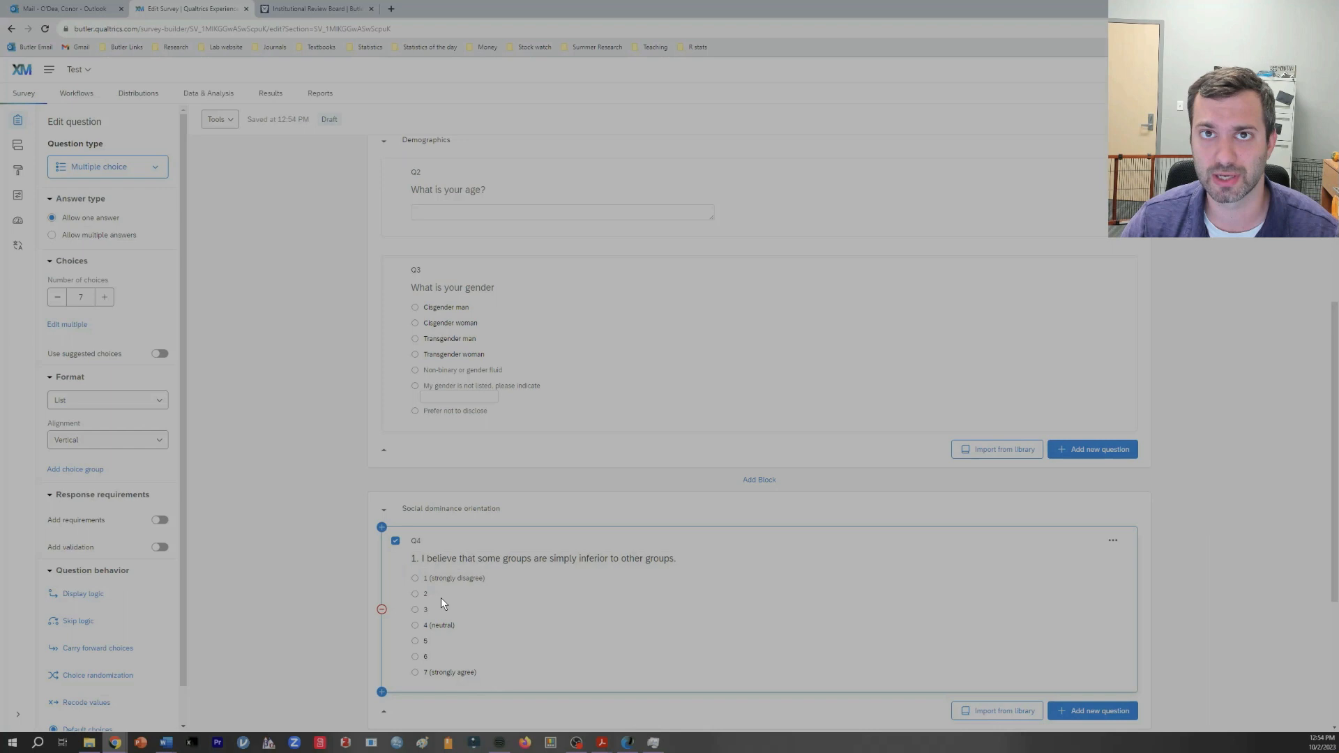
# Set the alignment of the social dominance question's choices to Horizontal
pyautogui.click(124, 438)
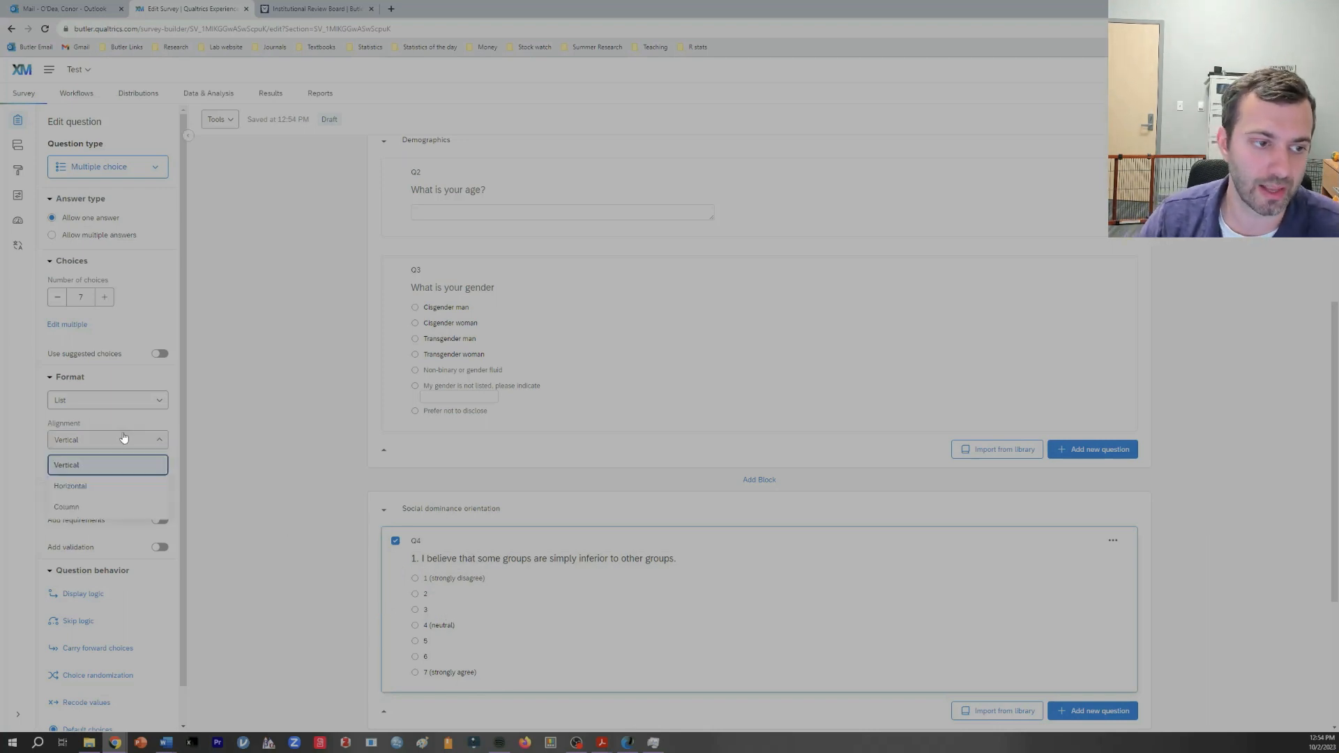
pyautogui.click(97, 489)
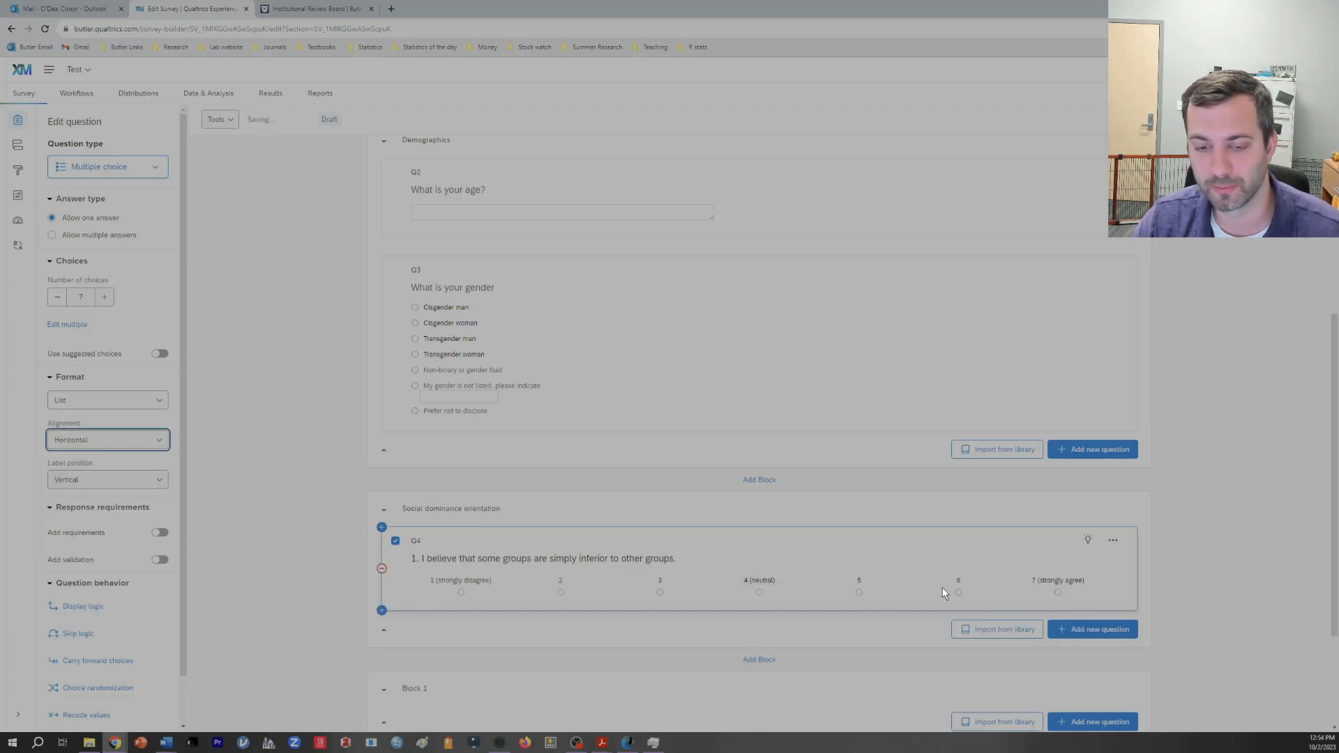
# Reformat the first choice's label in the Rich Content Editor as "Strongly disagree" without parentheses on a line above "1"
pyautogui.click(471, 581)
pyautogui.moveTo(448, 586); pyautogui.dragTo(415, 584)
pyautogui.hotkey('ctrl', 'c')
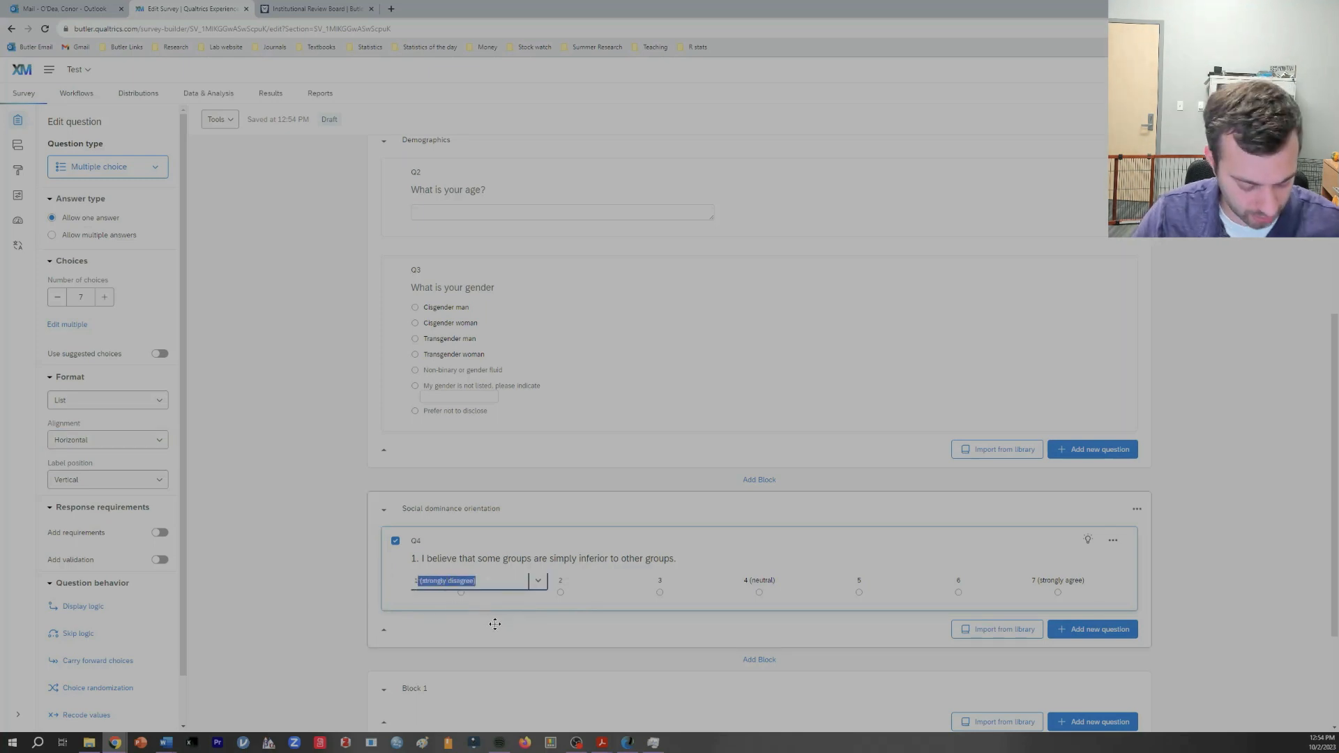
pyautogui.press('BackSpace')
pyautogui.click(537, 582)
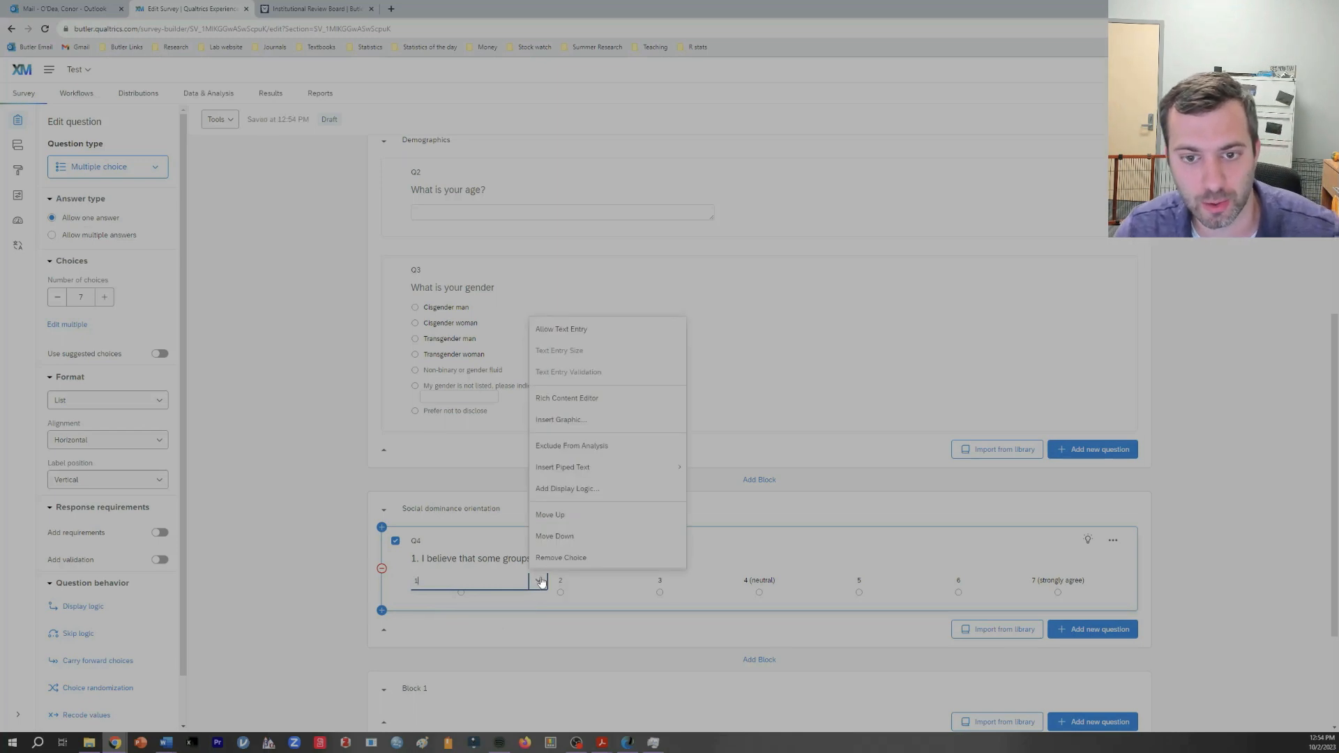
pyautogui.click(583, 405)
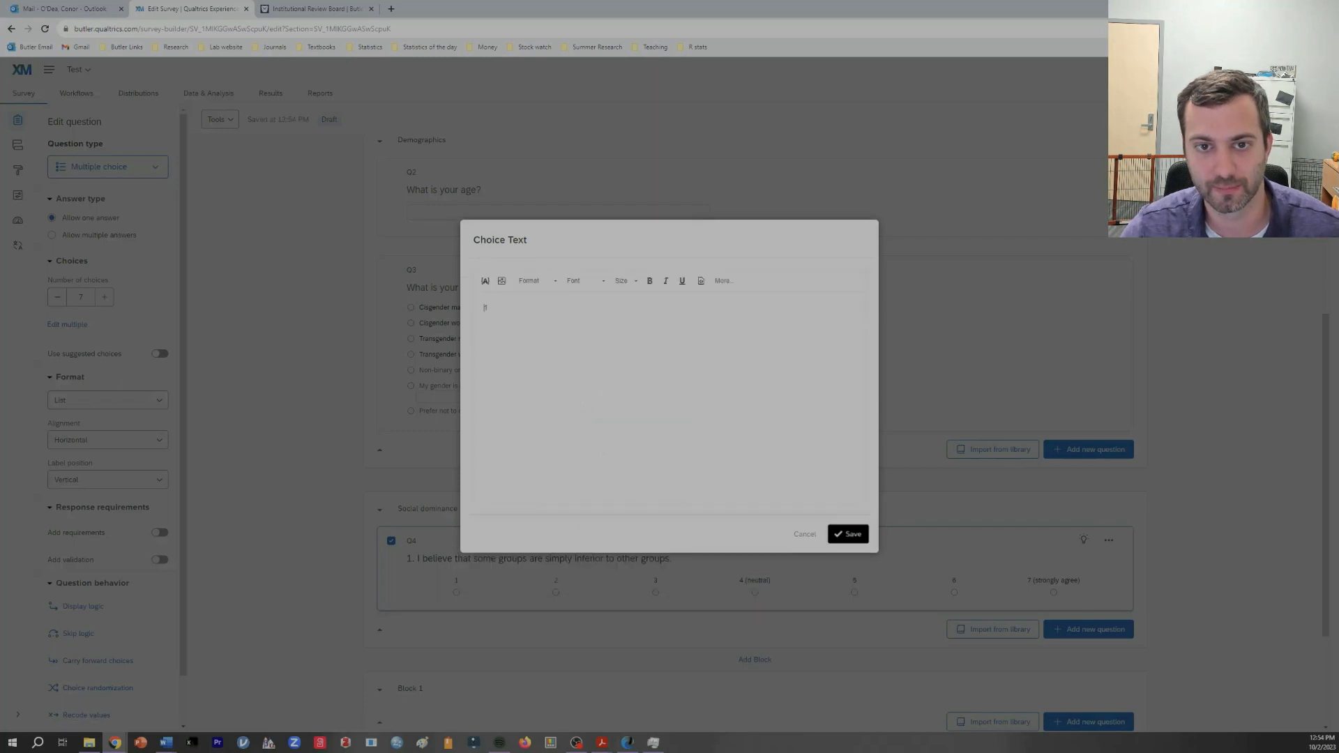
pyautogui.hotkey('ctrl', 'v')
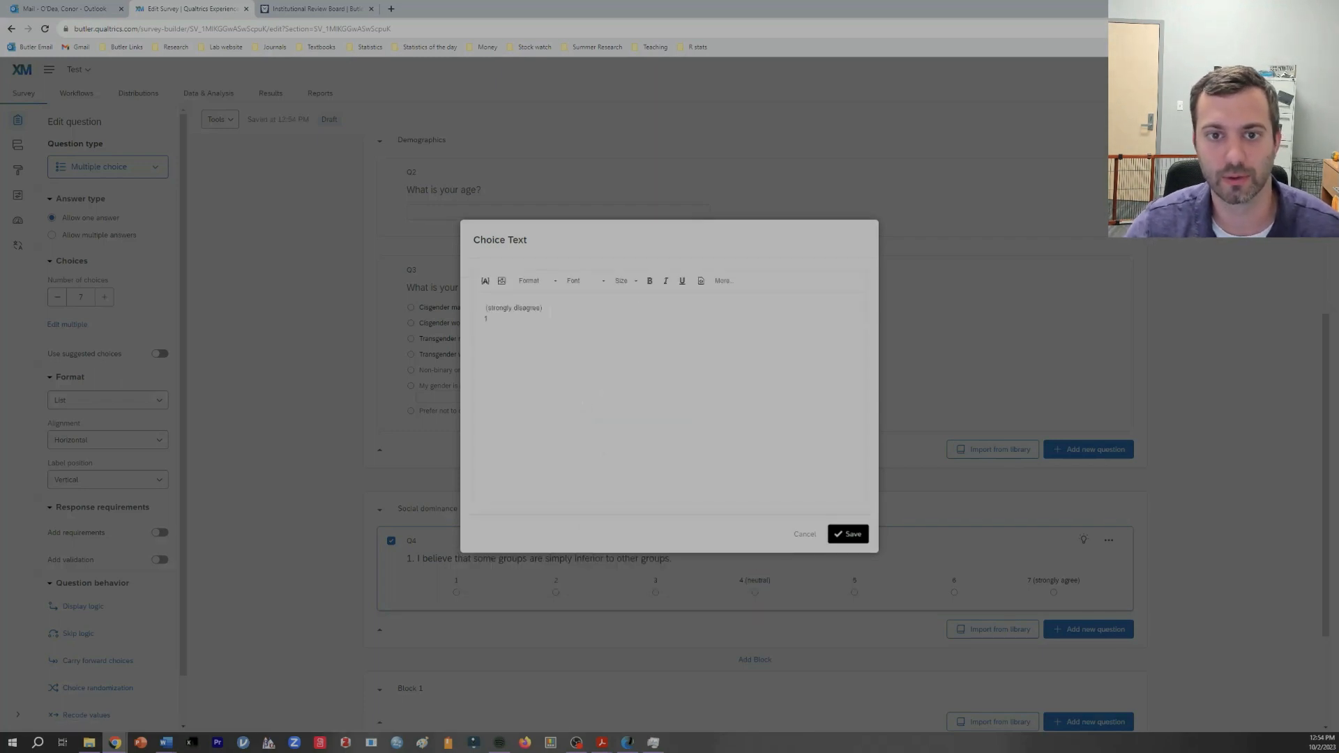
pyautogui.press('BackSpace')
pyautogui.press('BackSpace')
pyautogui.write('S')
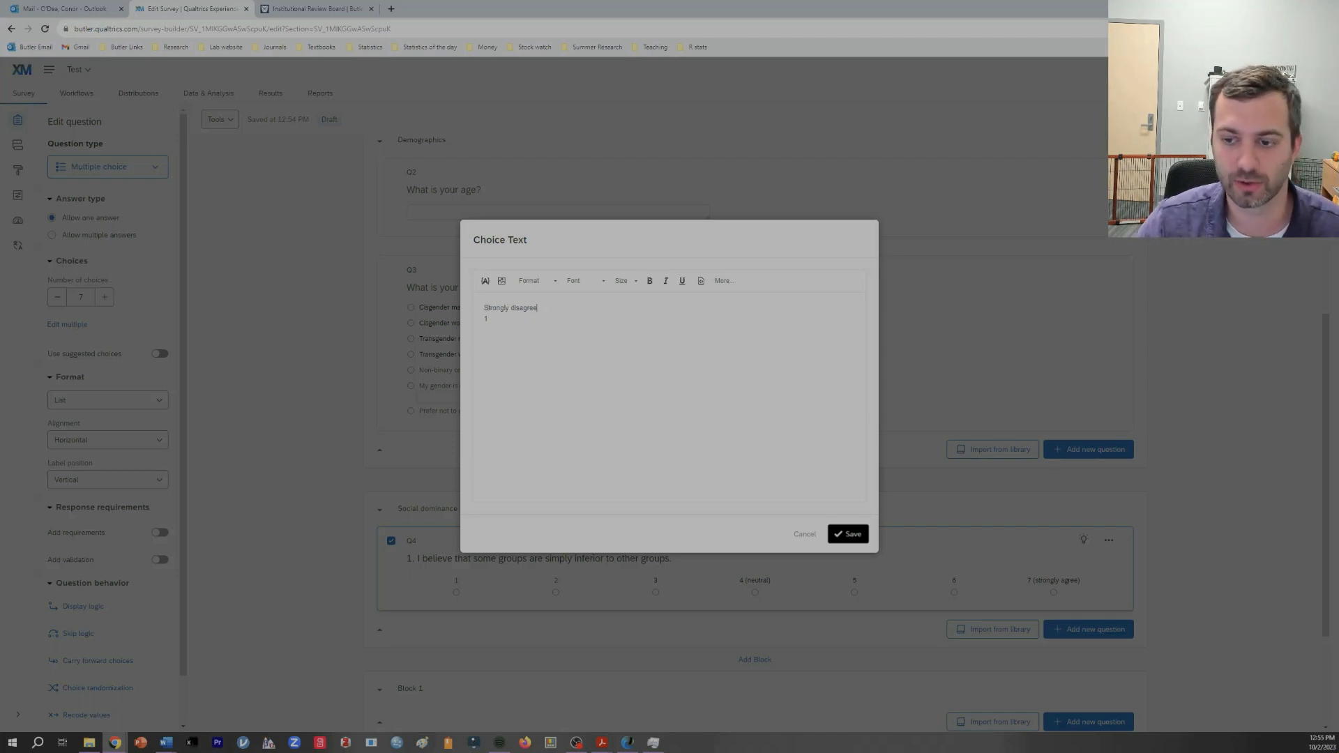
pyautogui.click(860, 541)
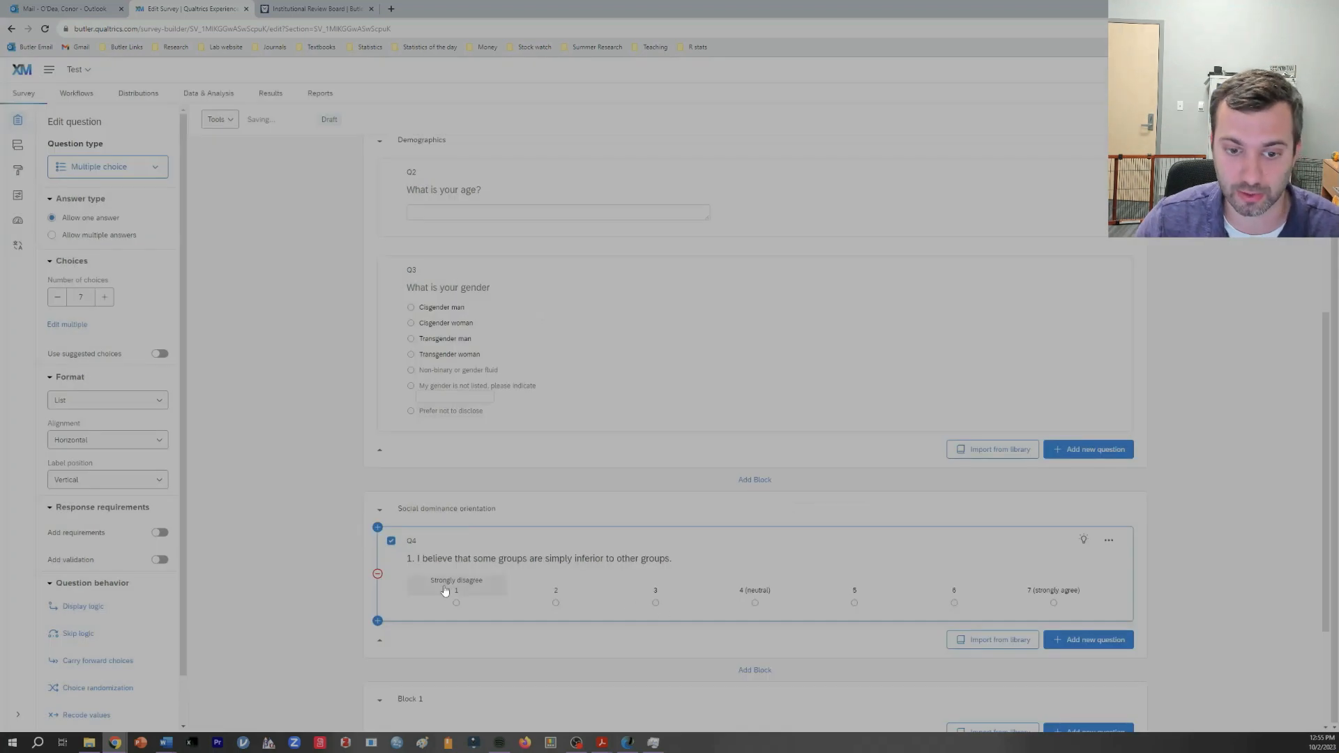
# Reformat the fourth choice's label in the Rich Content Editor as "neutral" without parentheses on a line above "4"
pyautogui.click(769, 595)
pyautogui.click(833, 593)
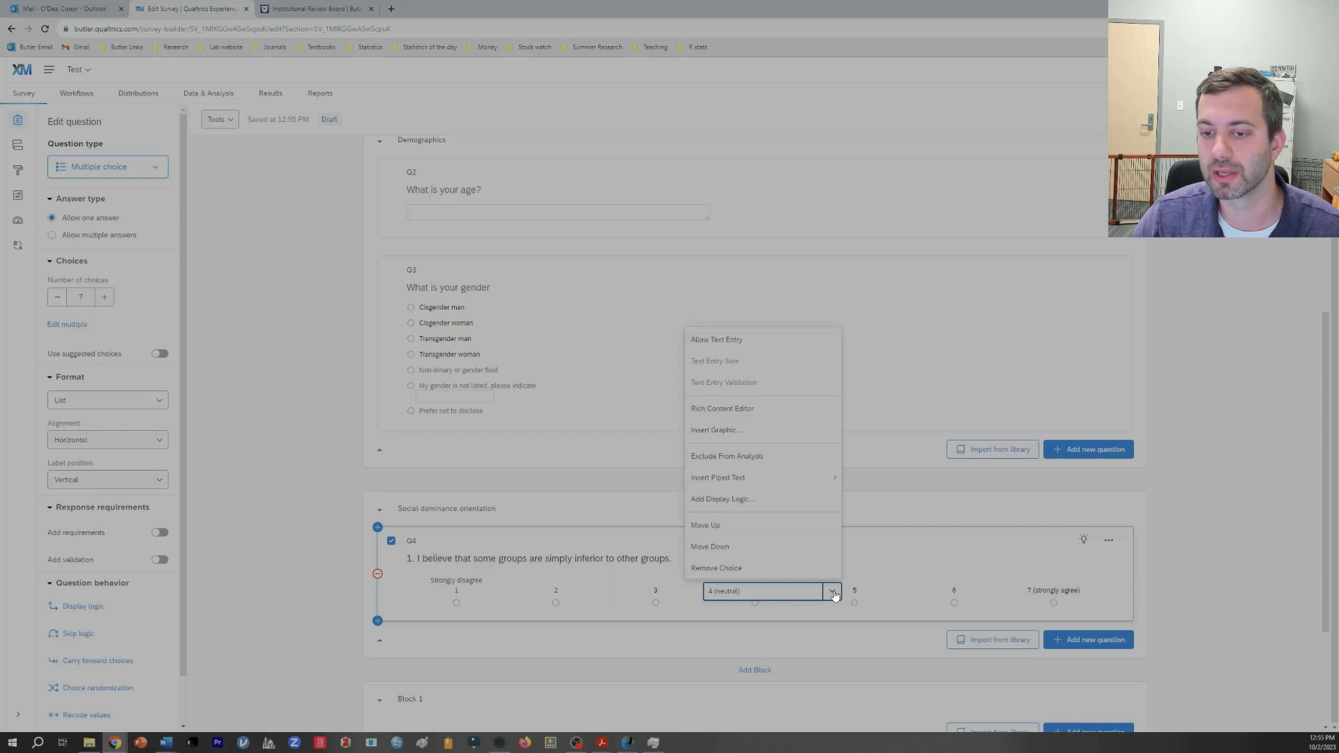
pyautogui.moveTo(742, 593); pyautogui.dragTo(713, 591)
pyautogui.hotkey('ctrl', 'c')
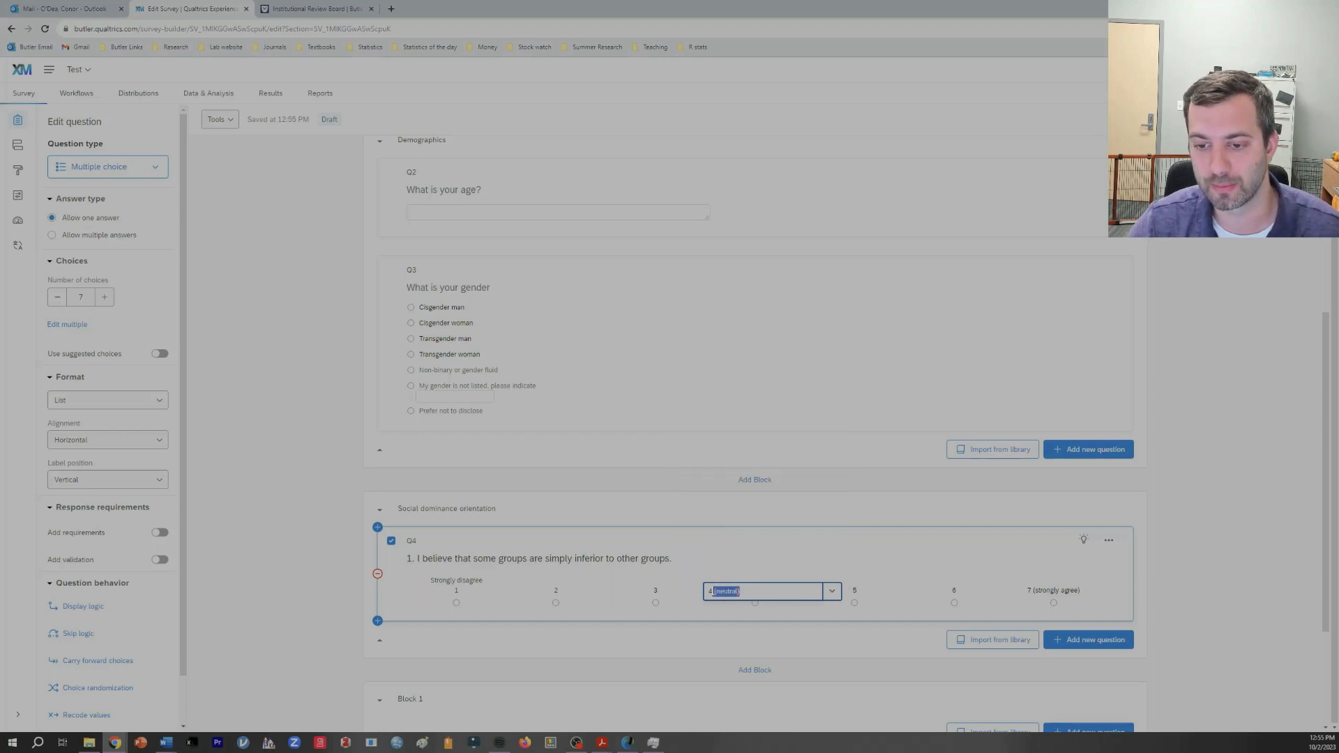
pyautogui.press('BackSpace')
pyautogui.click(832, 592)
pyautogui.click(739, 409)
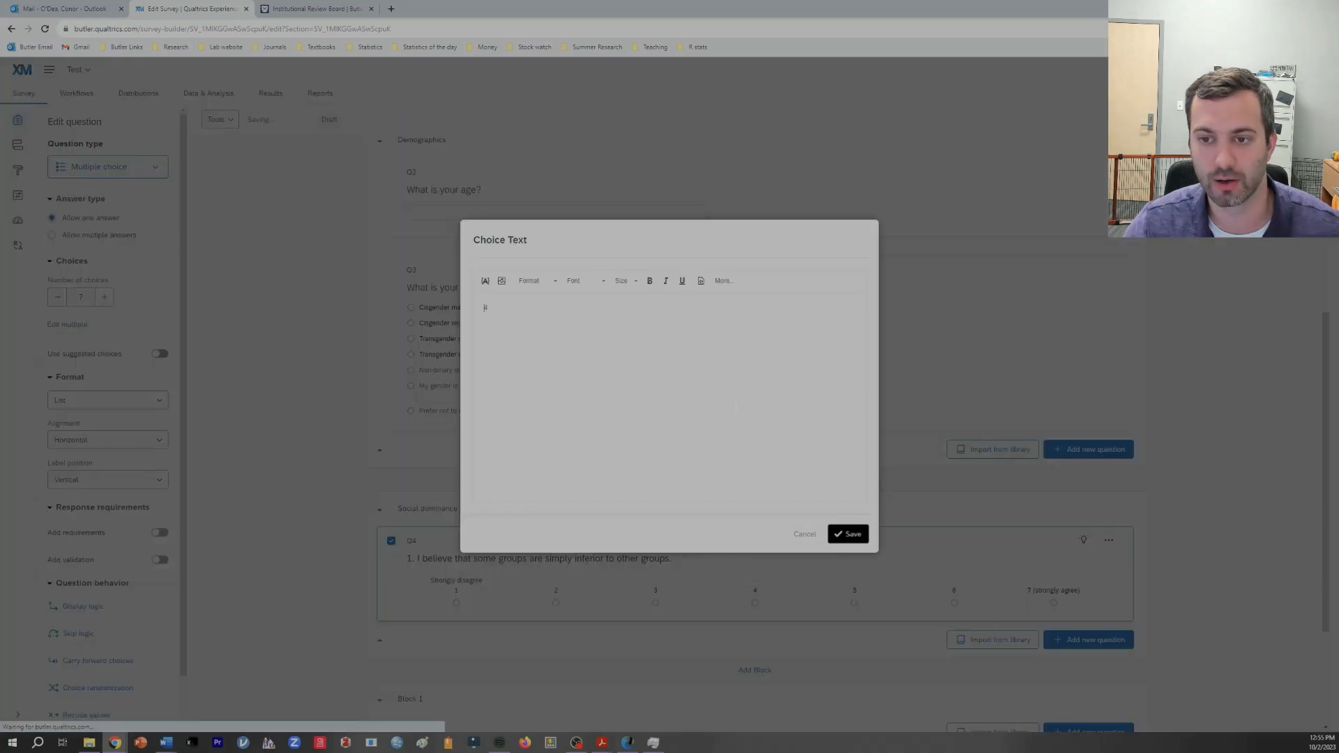
pyautogui.hotkey('ctrl', 'v')
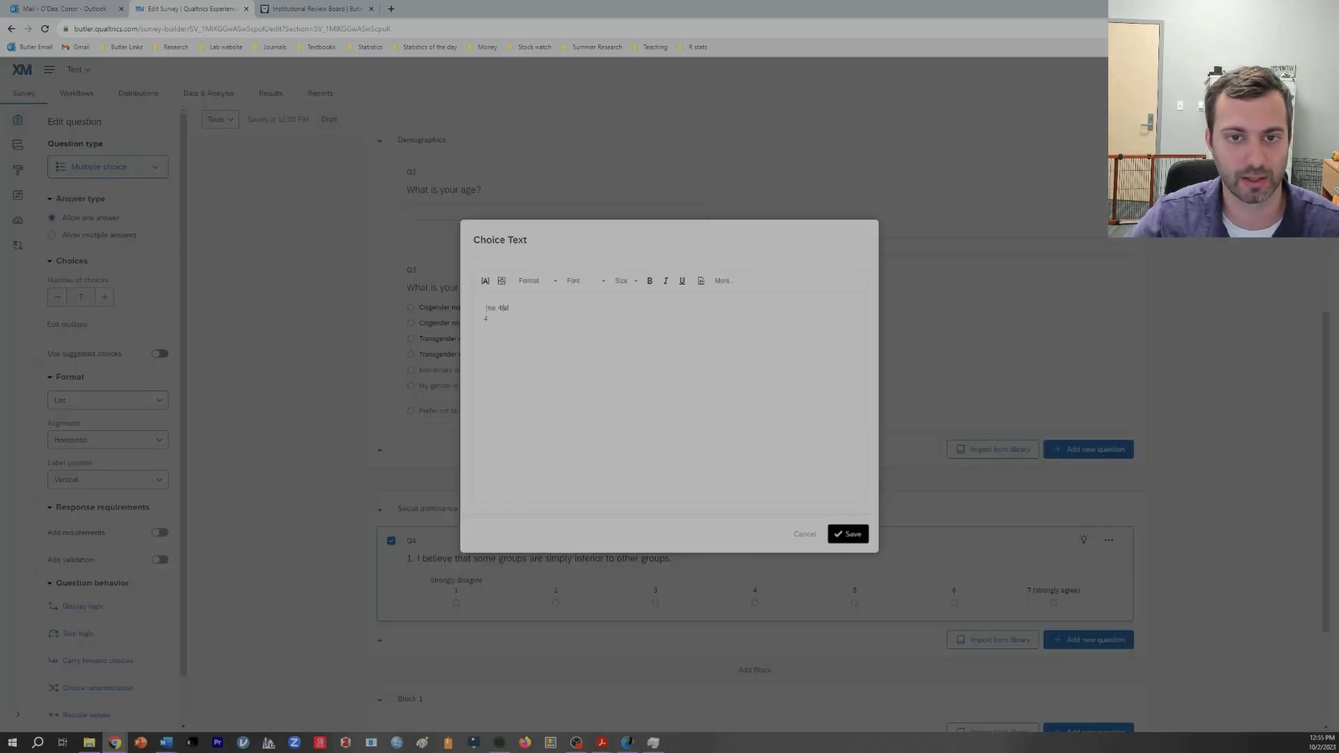
pyautogui.press('BackSpace')
pyautogui.press('BackSpace')
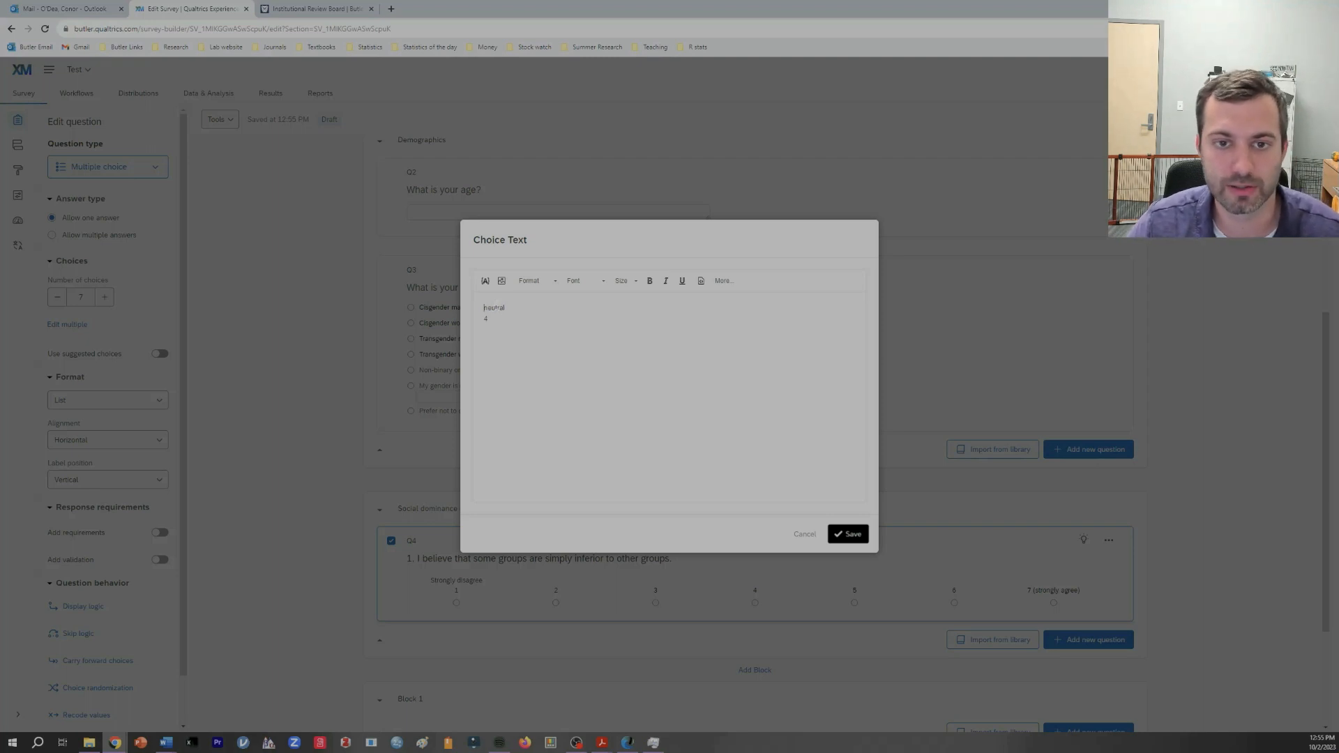
pyautogui.click(857, 536)
# Reformat the seventh choice's label in the Rich Content Editor as "Strongly agree" without parentheses on a line above "7"
pyautogui.click(1057, 590)
pyautogui.moveTo(1059, 591); pyautogui.dragTo(1014, 591)
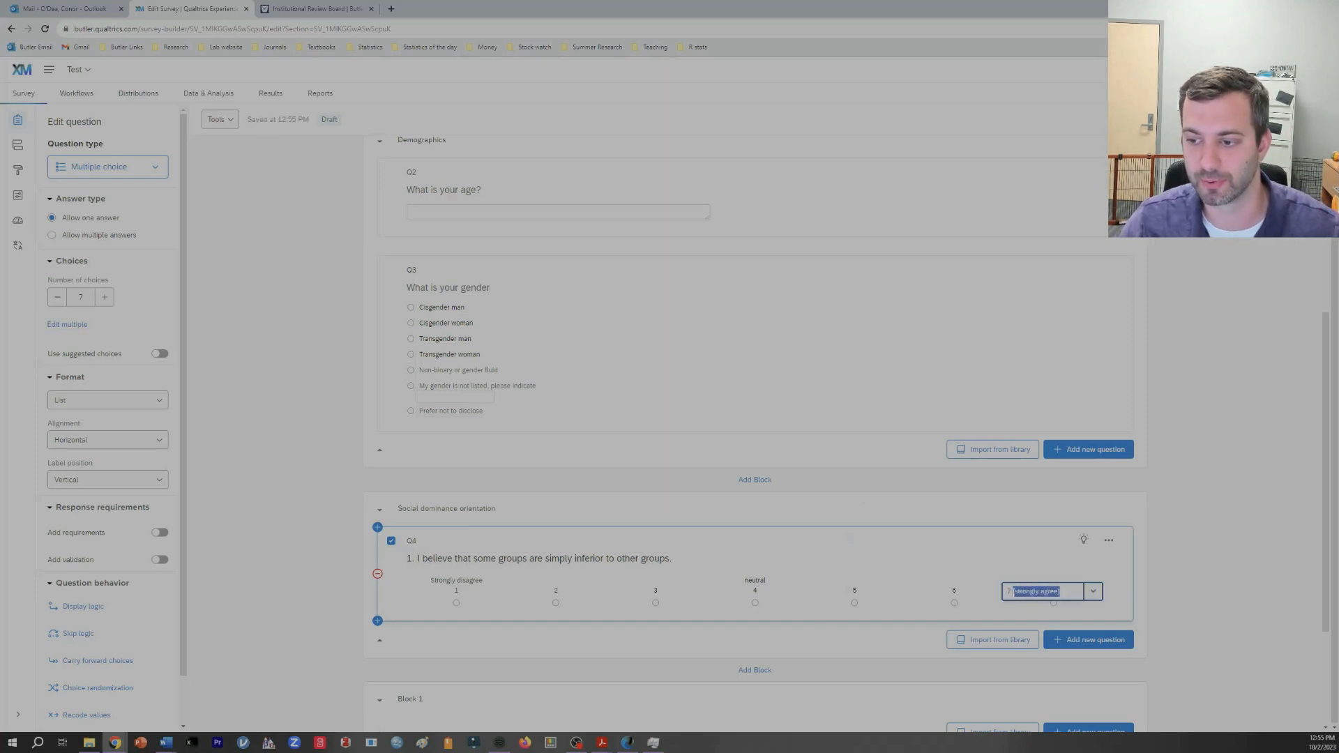
pyautogui.press('BackSpace')
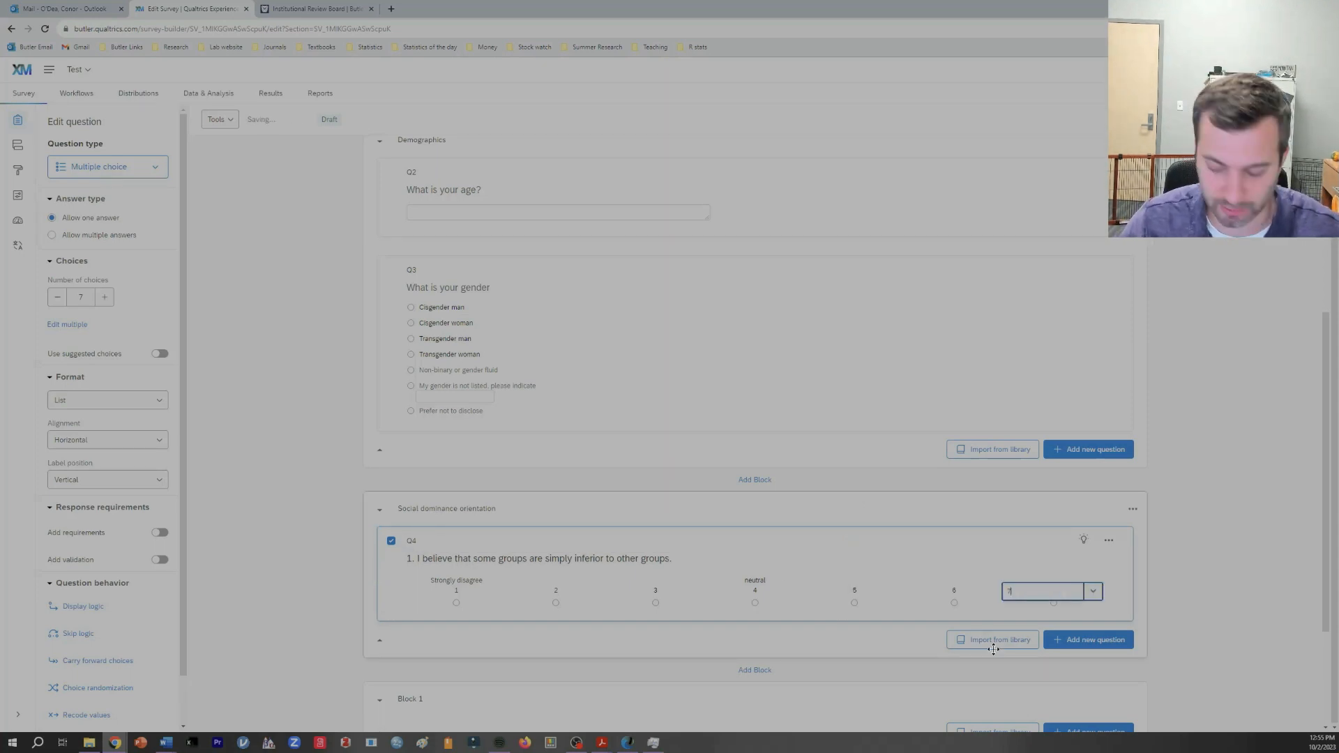
pyautogui.click(1093, 593)
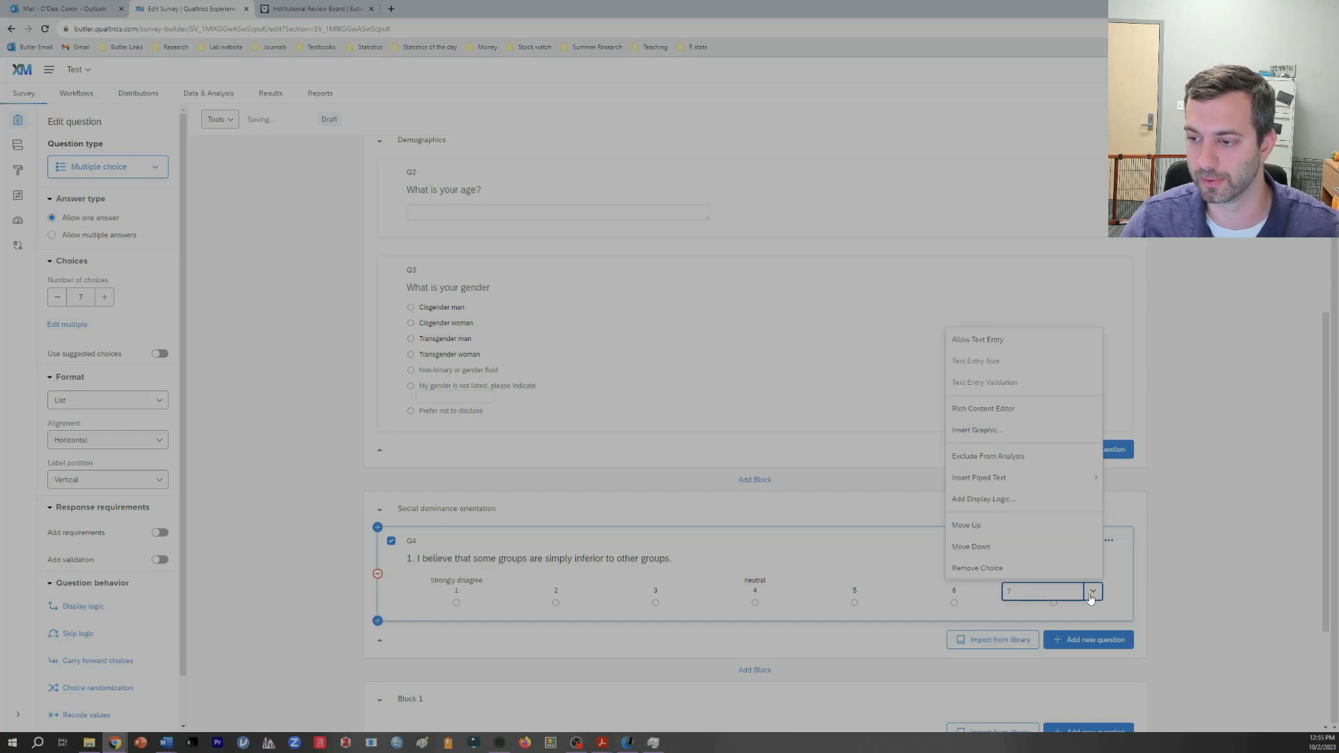
pyautogui.click(1008, 410)
pyautogui.write('(strongly agree)')
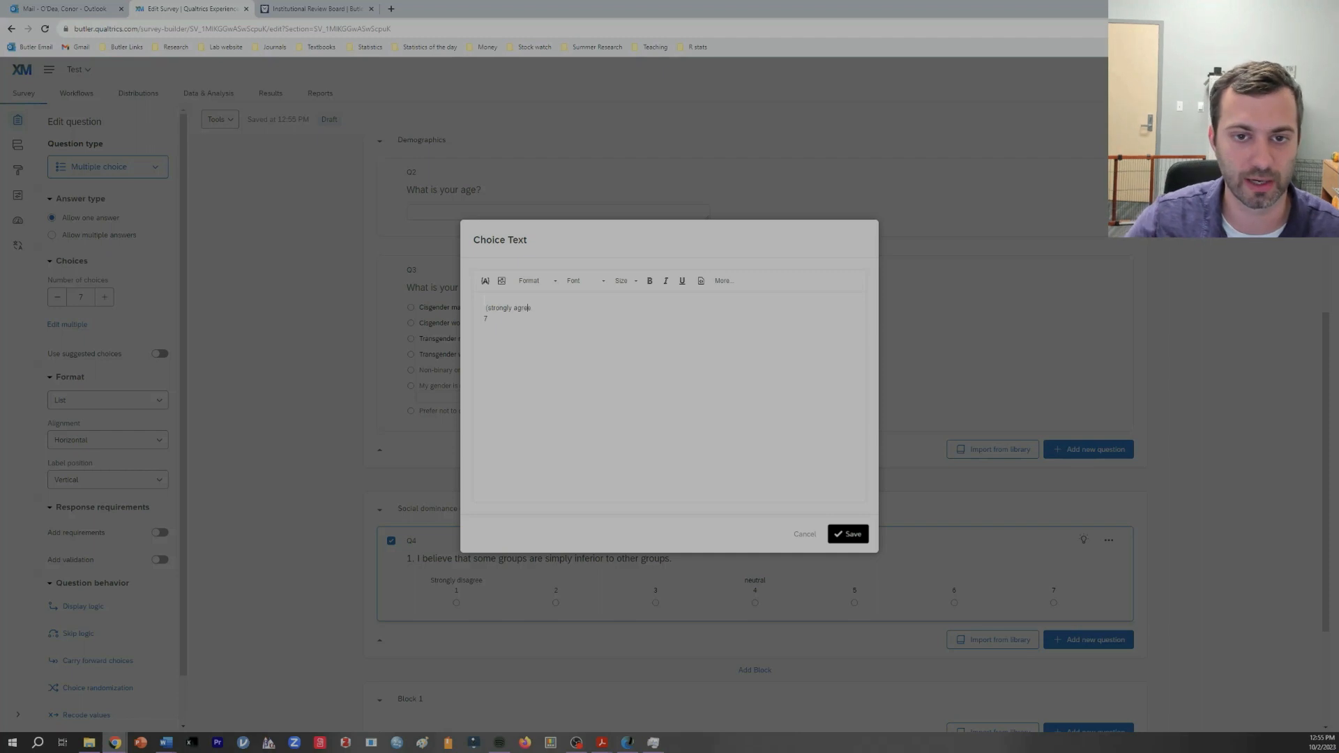
pyautogui.click(486, 308)
pyautogui.press('BackSpace')
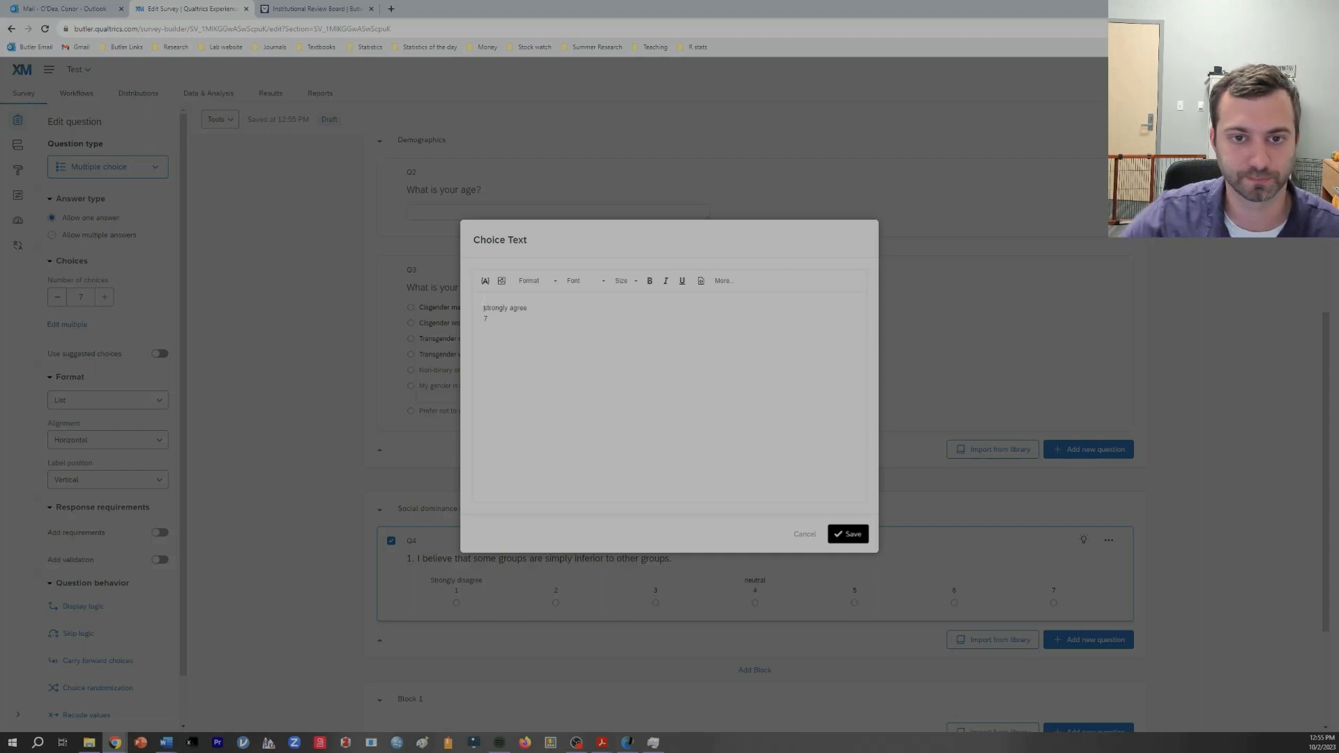
pyautogui.press('Delete')
pyautogui.write('S')
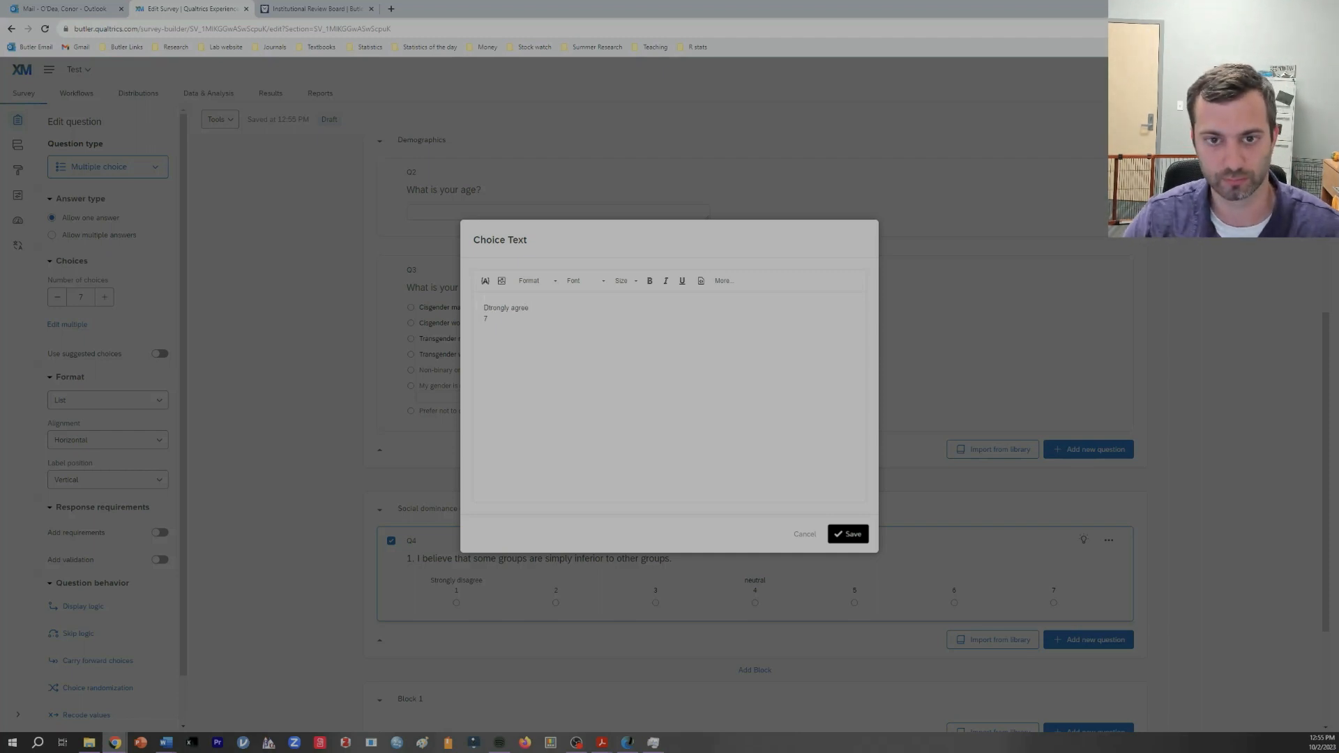
pyautogui.click(849, 534)
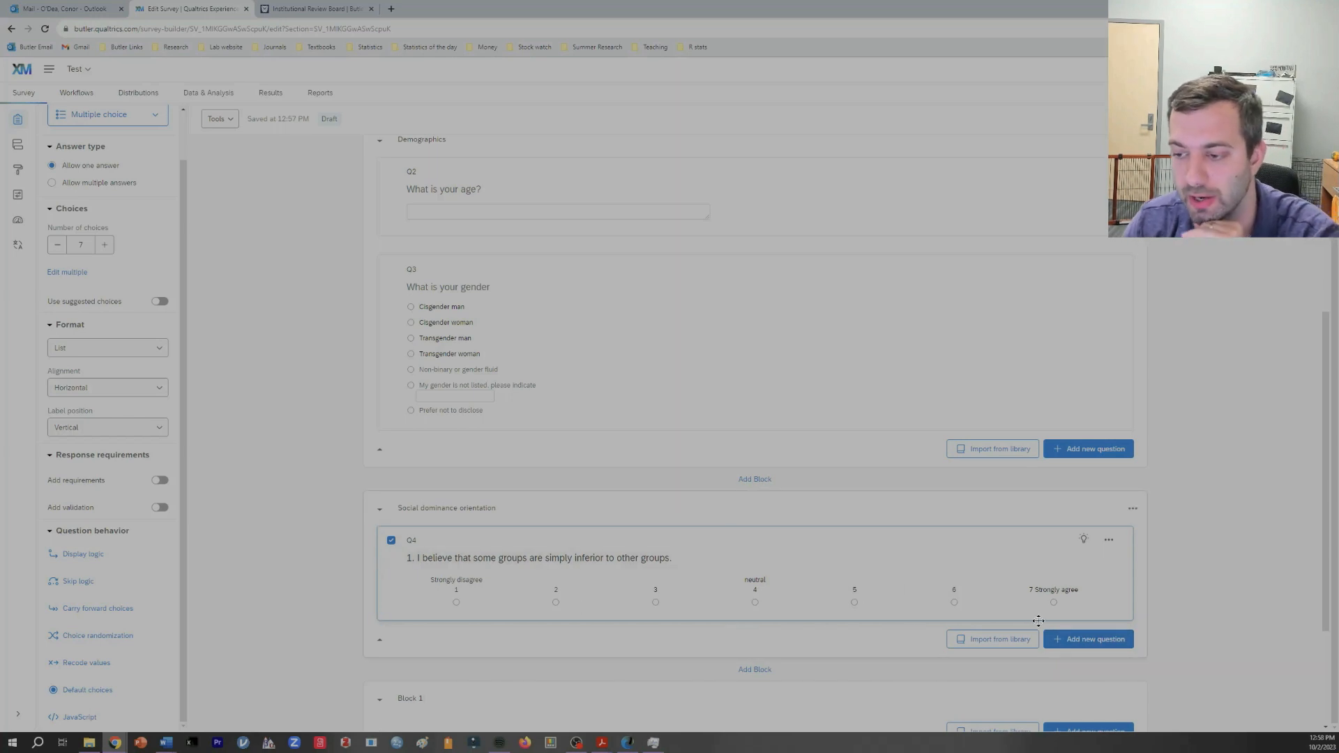
# Add a matrix table question to the Social dominance orientation block with the text "Please answer the following items using the scale provided."
pyautogui.click(1072, 646)
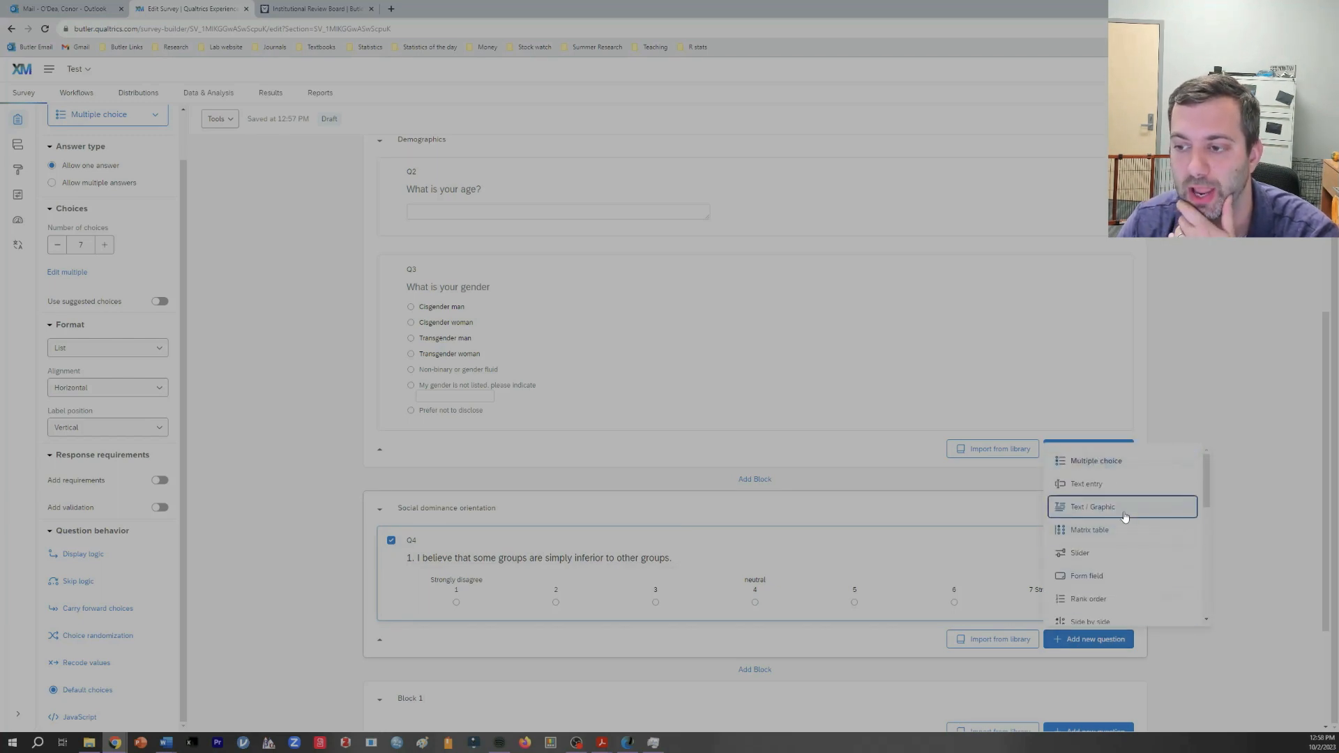
pyautogui.click(1093, 531)
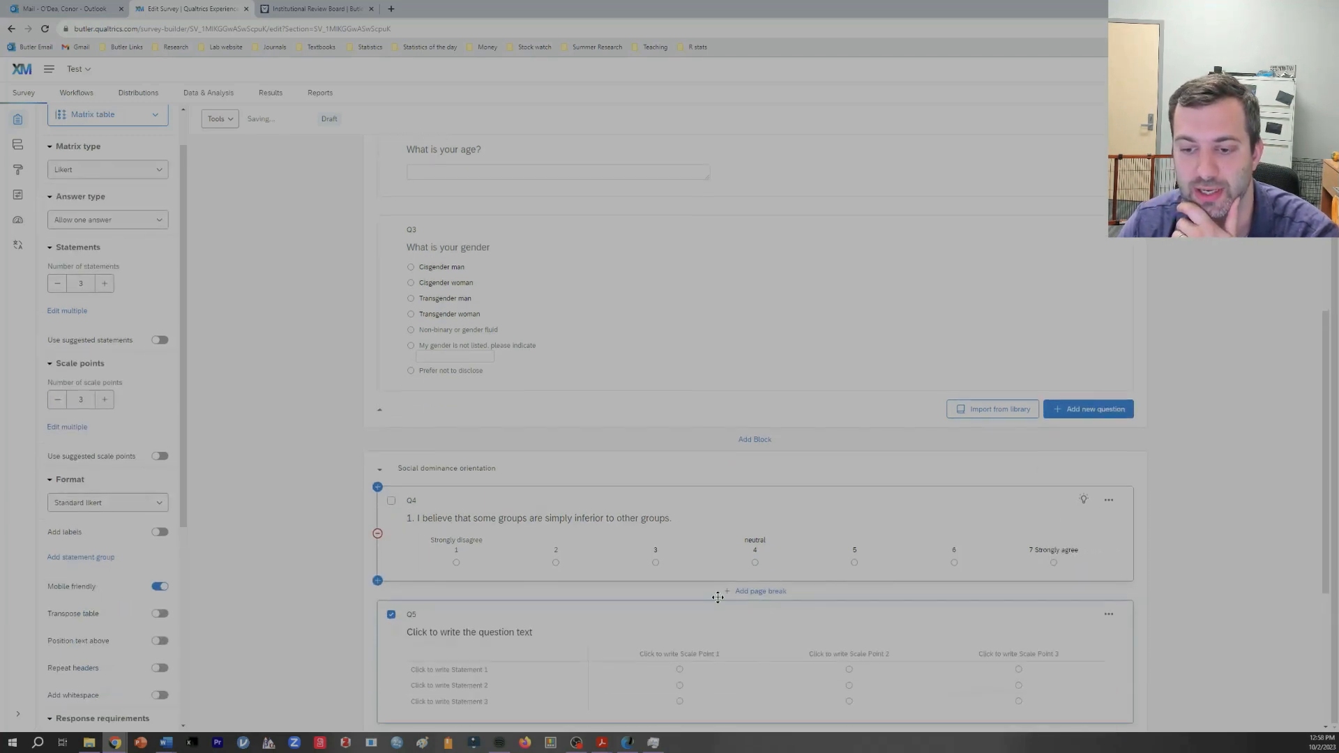
pyautogui.click(493, 632)
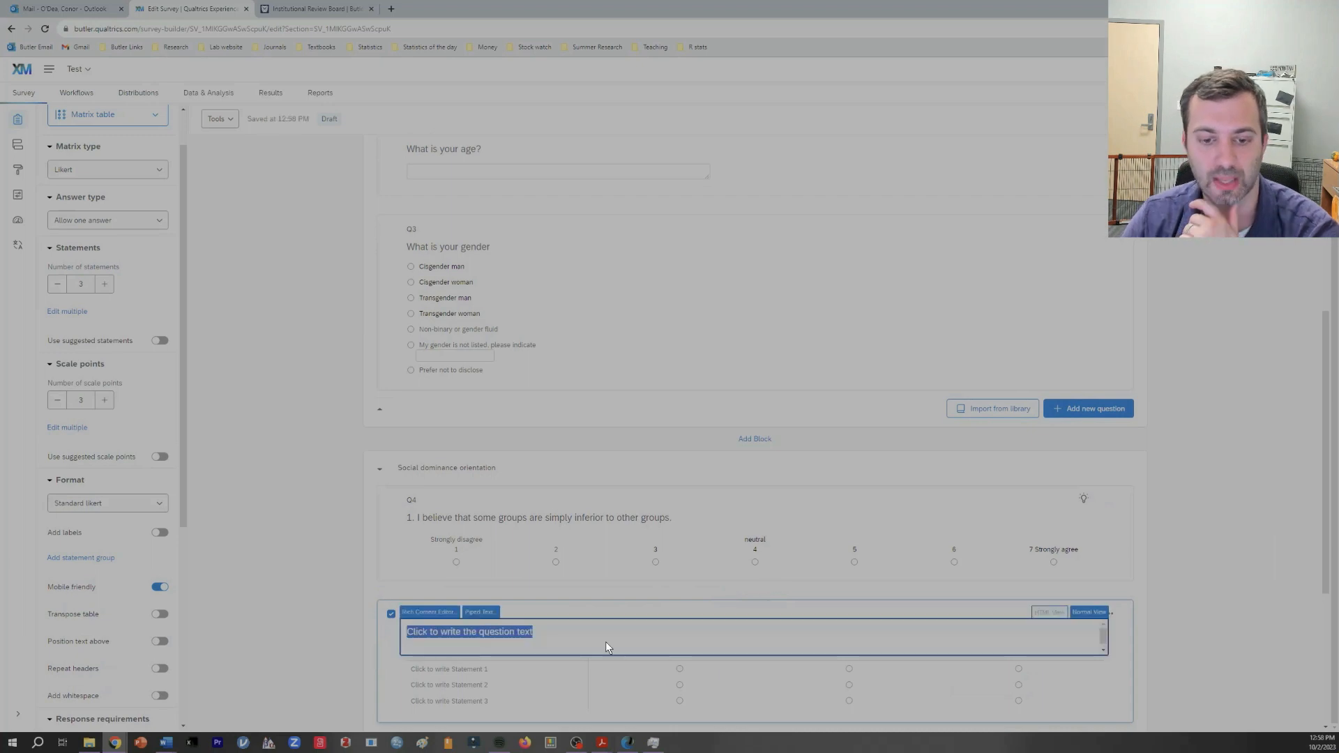
pyautogui.write('Please an')
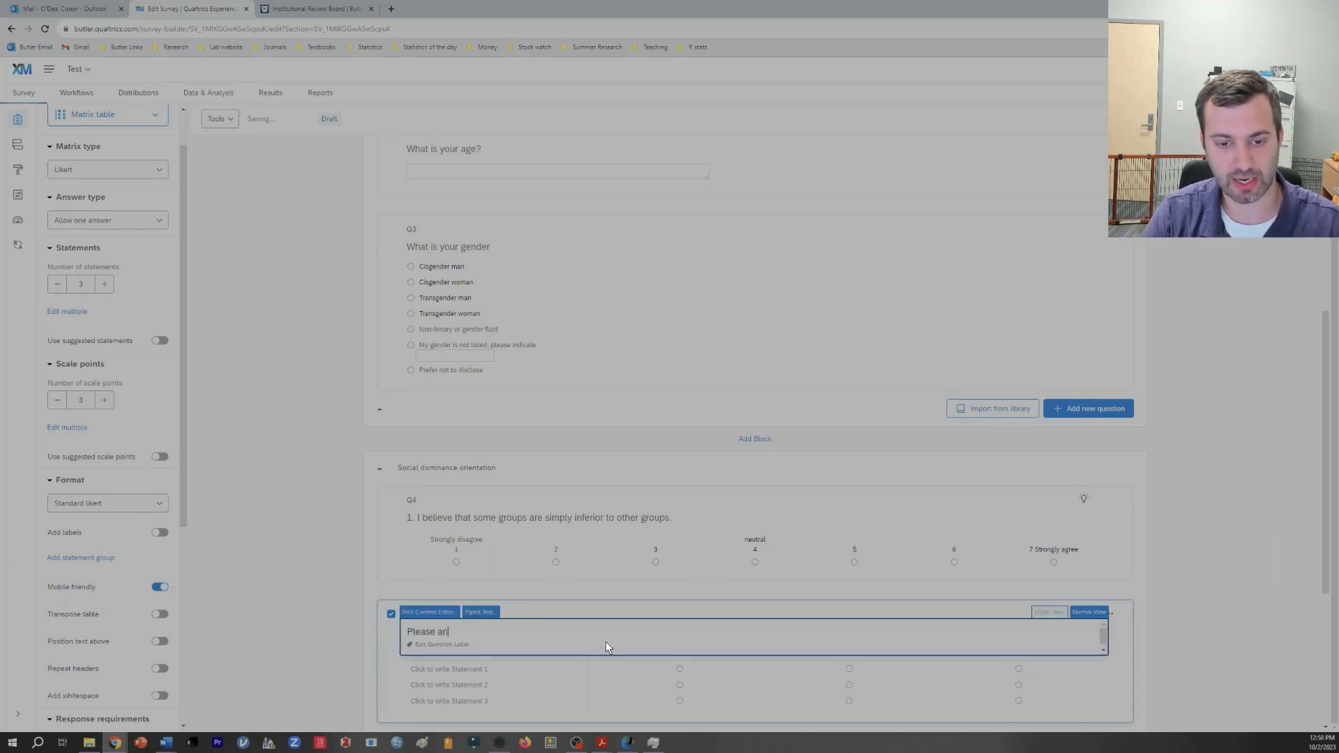
pyautogui.write('swer the follow')
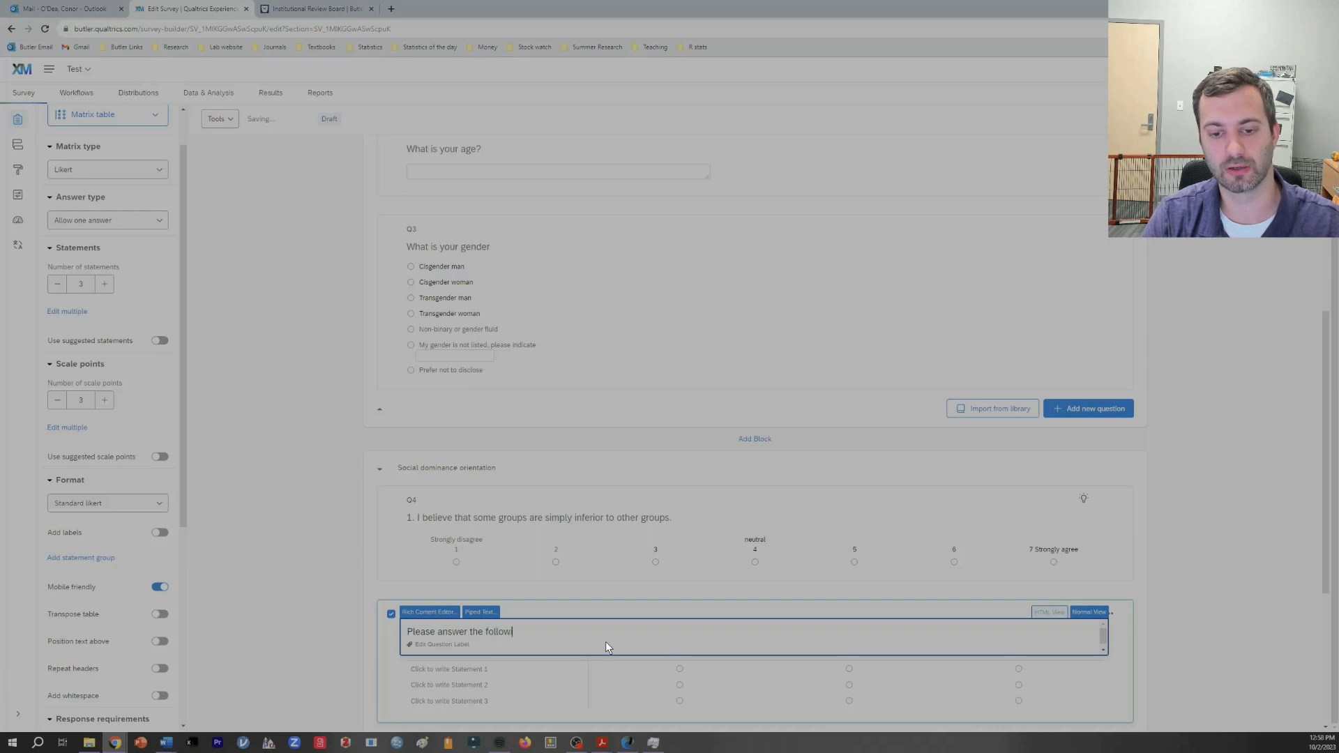
pyautogui.write('ing items using the')
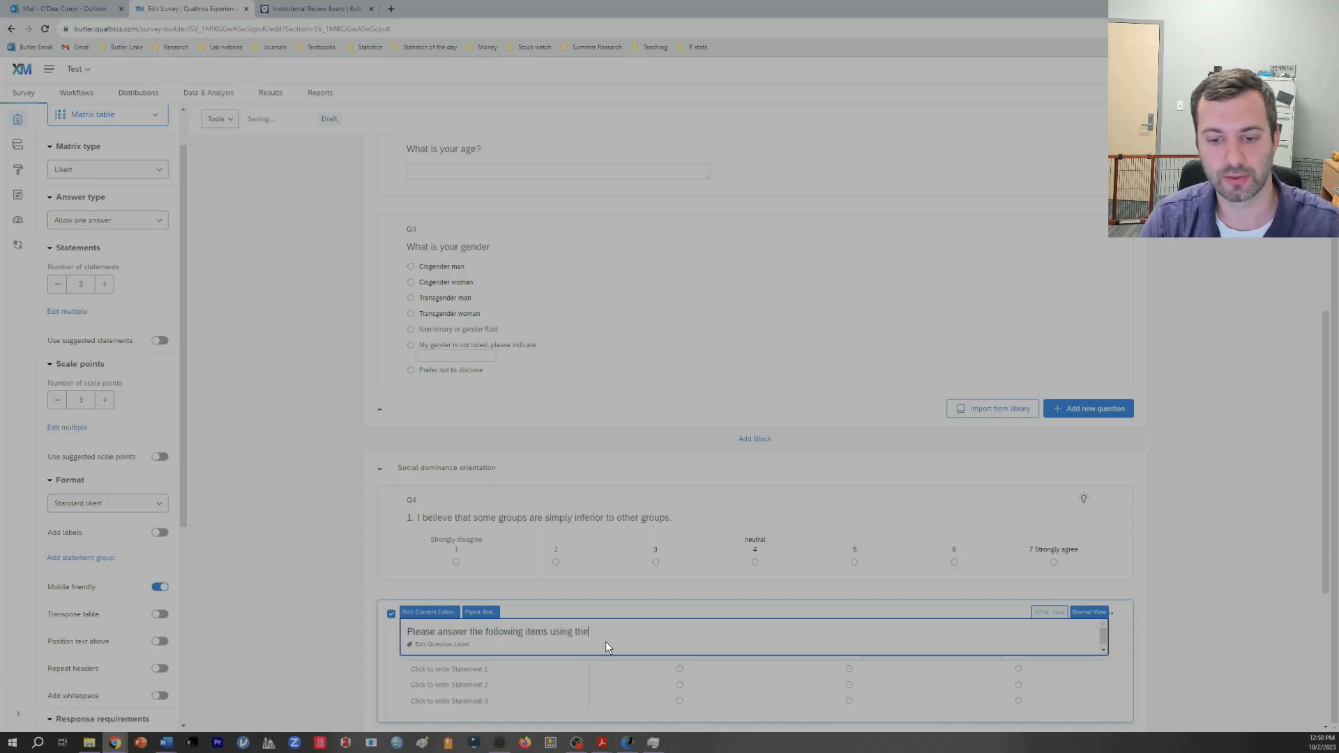
pyautogui.write(' scale provided.')
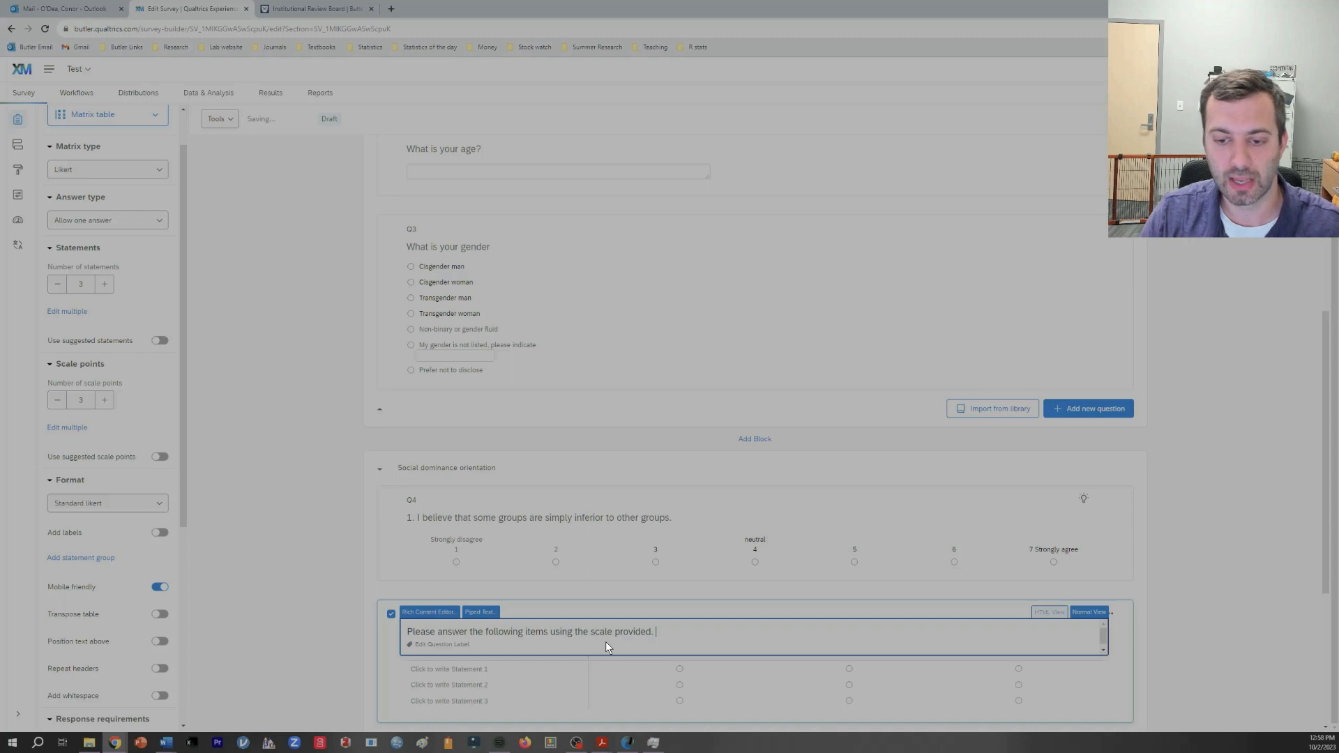
# Copy the text "1. I believe that some groups are simply inferior to other groups." from Q4 into the matrix table's first statement
pyautogui.click(477, 670)
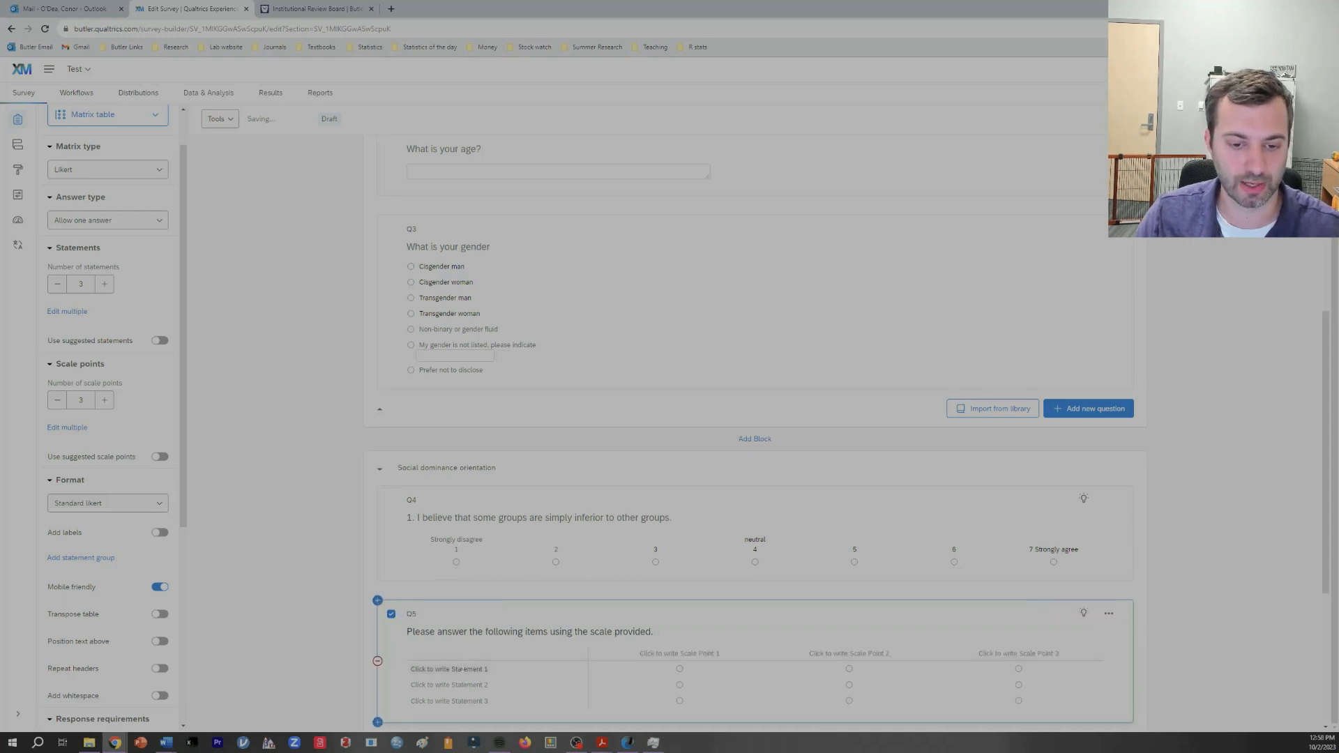
pyautogui.click(588, 519)
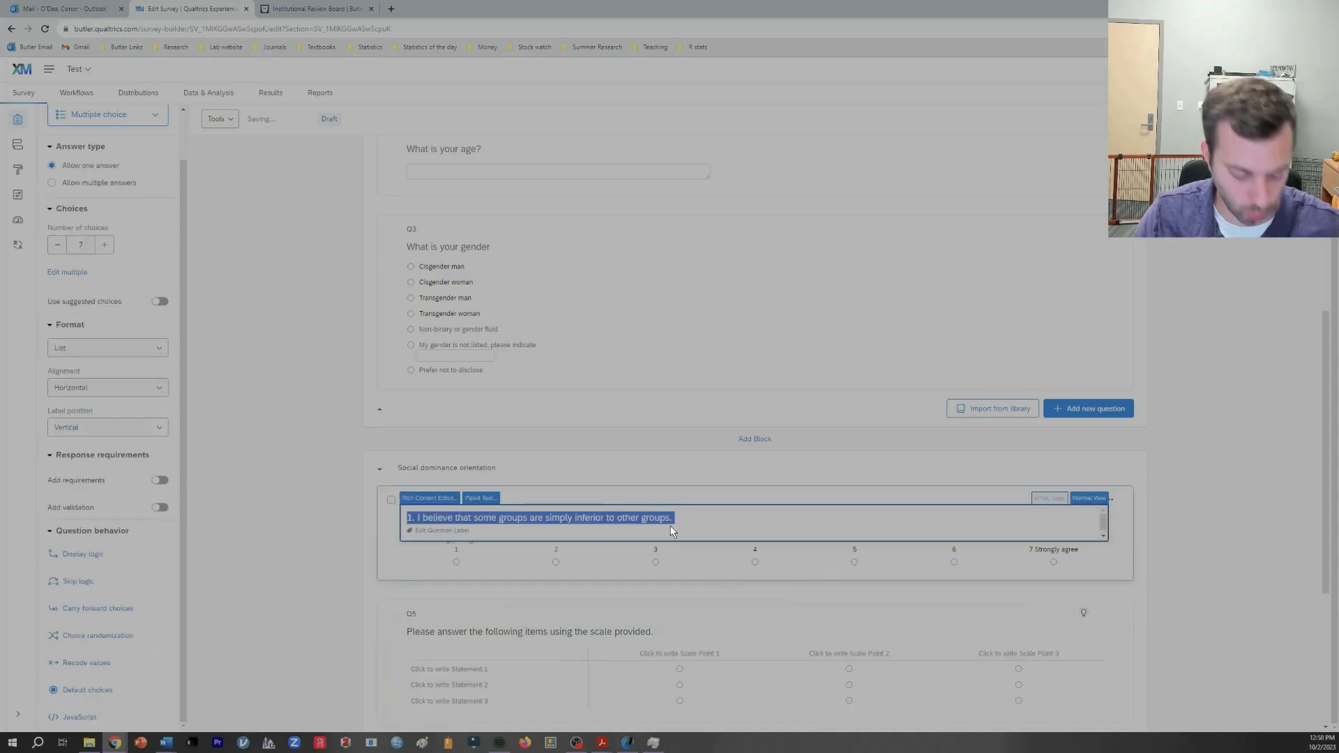
pyautogui.hotkey('ctrl', 'c')
pyautogui.click(465, 668)
pyautogui.hotkey('ctrl', 'v')
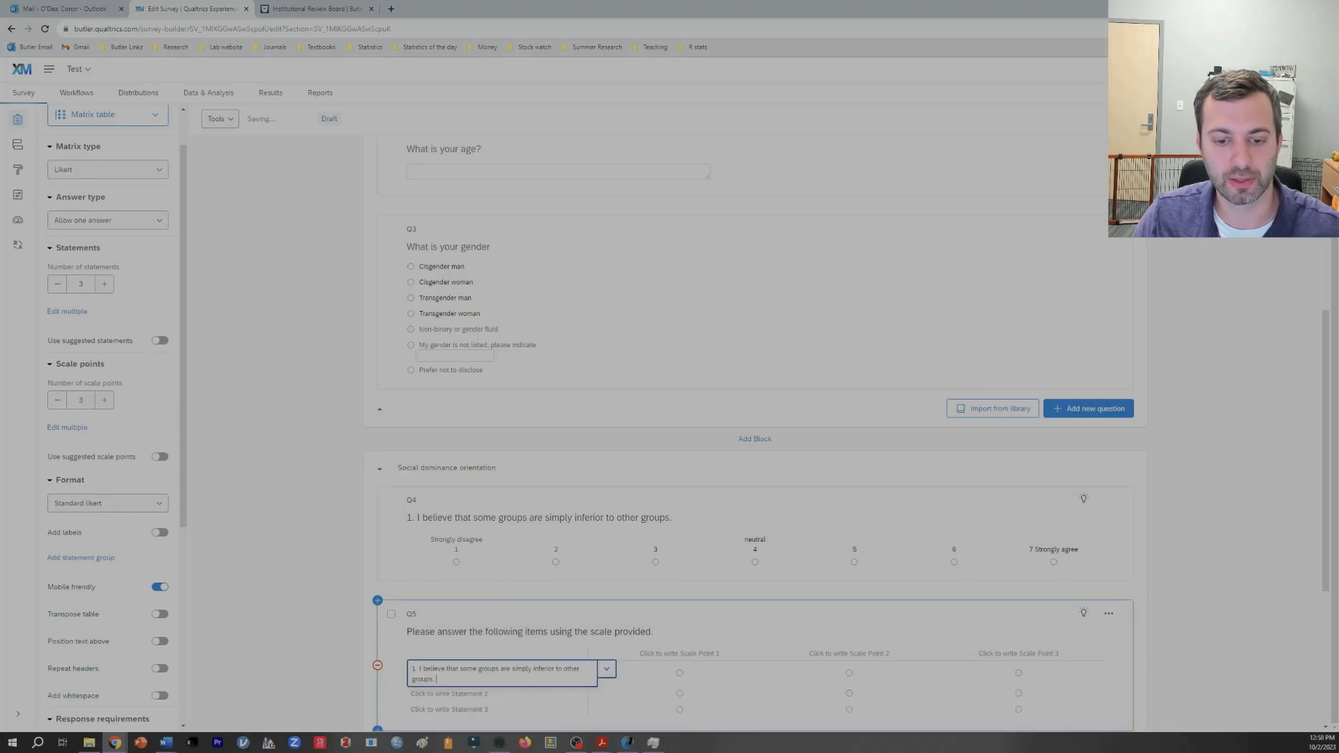
# Label the matrix table's first three scale points "1 Strongly disagree", "2" and "3"
pyautogui.click(680, 653)
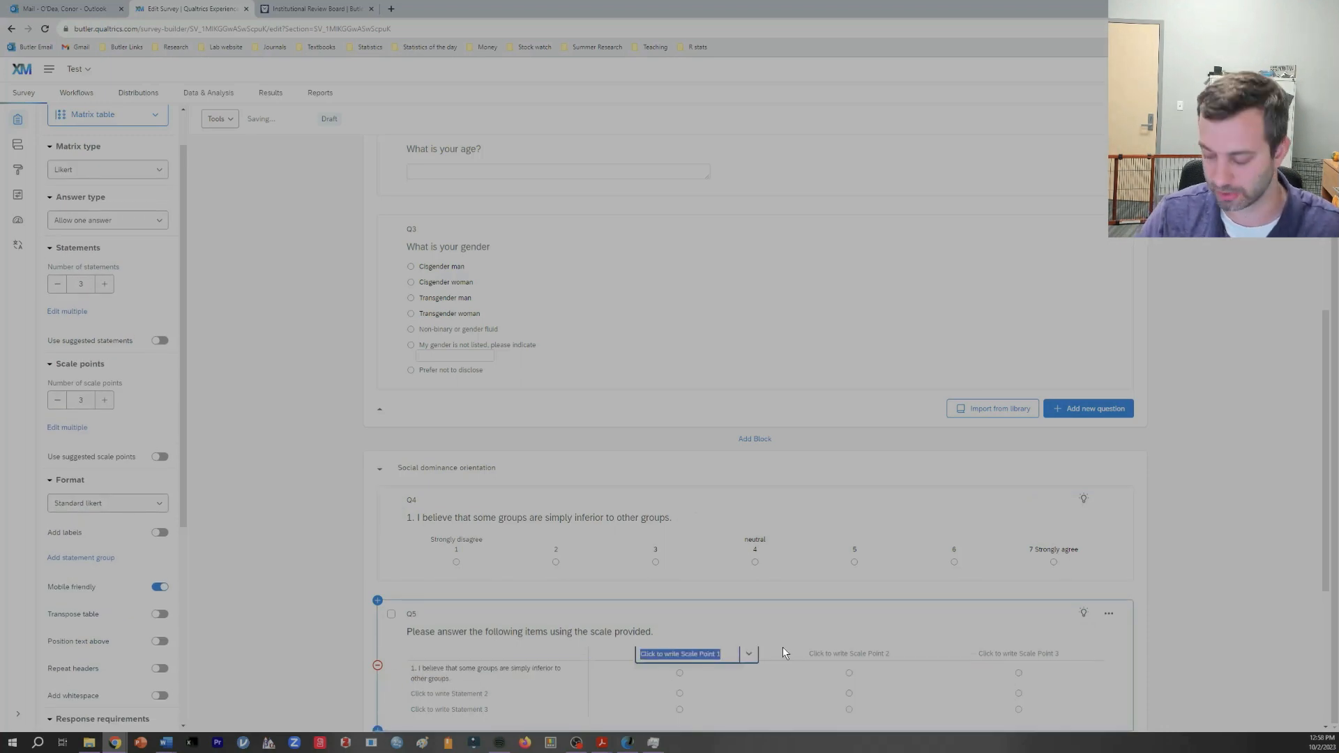
pyautogui.write('1 Strongly disagree')
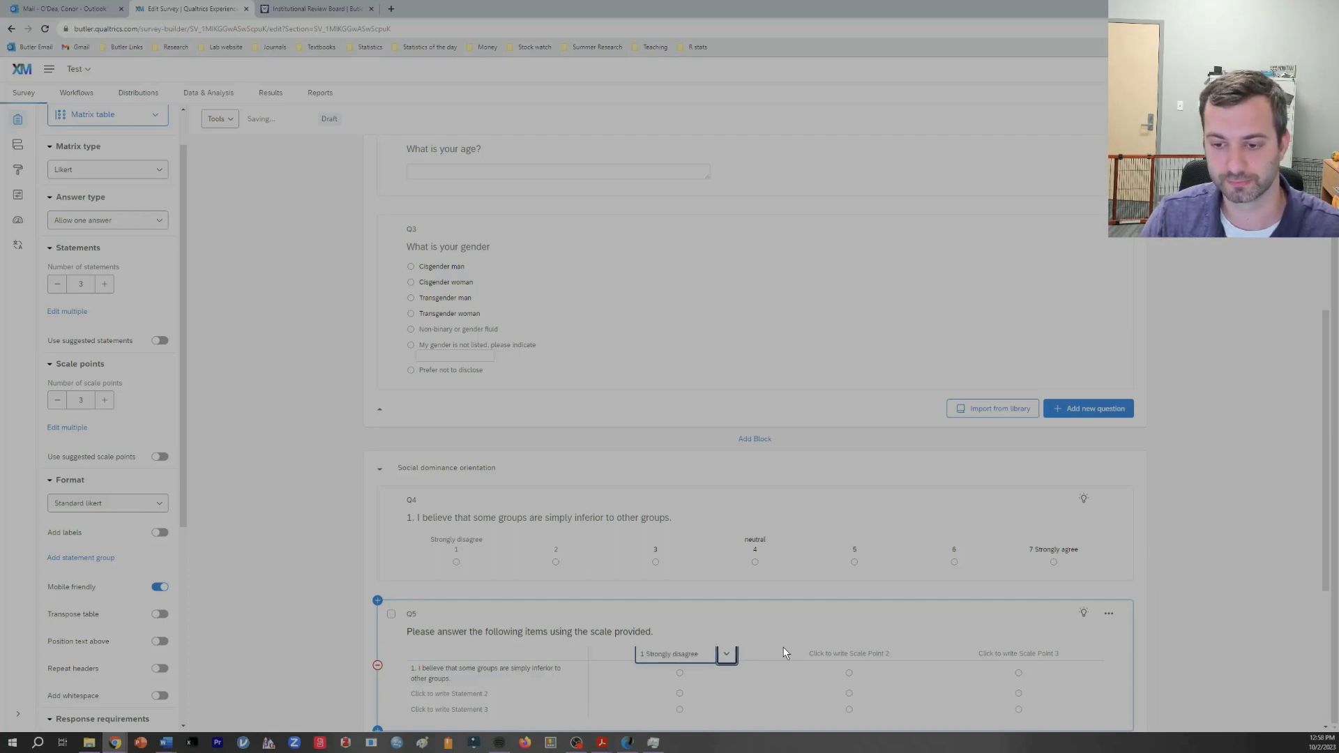
pyautogui.press('Tab')
pyautogui.write('2')
pyautogui.press('Tab')
pyautogui.write('3')
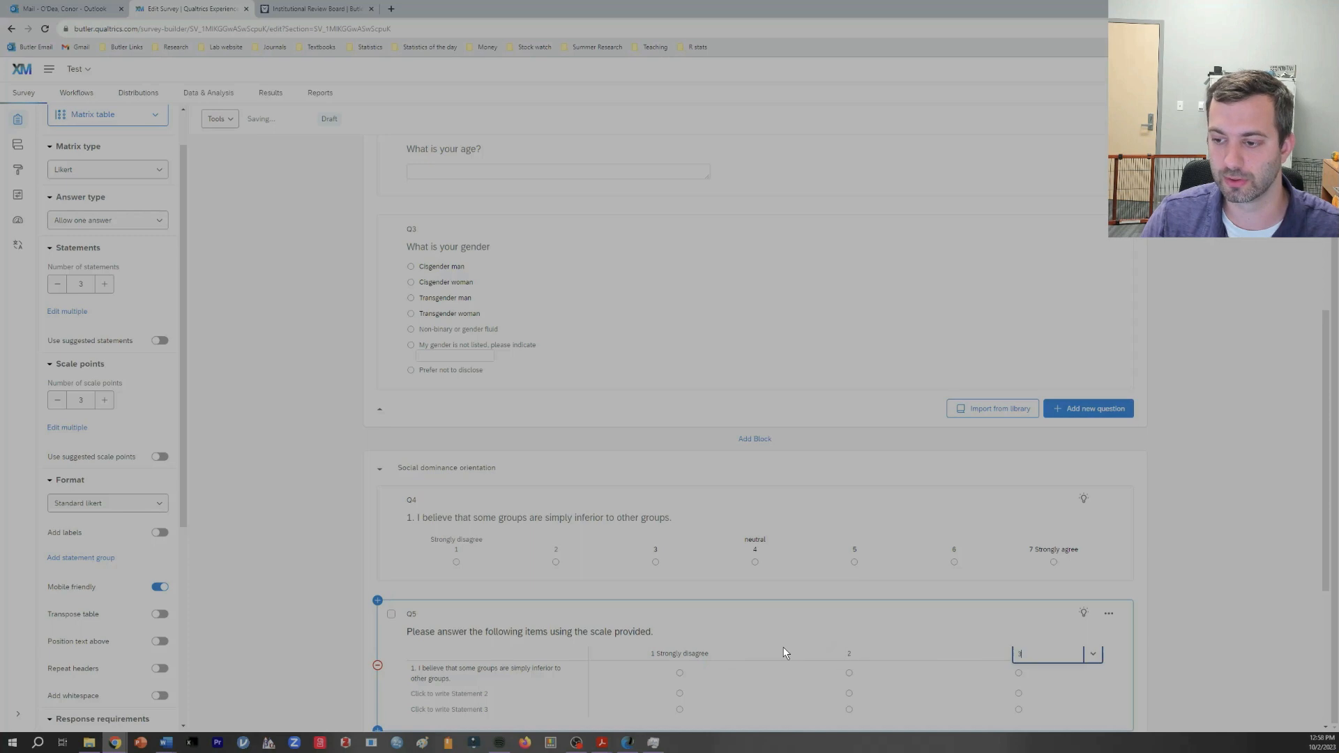
# Increase the matrix table to 7 scale points and label the added ones "4", "5", "6" and "7 Strongly agree"
pyautogui.click(105, 400)
pyautogui.click(106, 401)
pyautogui.click(105, 401)
pyautogui.click(106, 401)
pyautogui.click(1067, 655)
pyautogui.write('7')
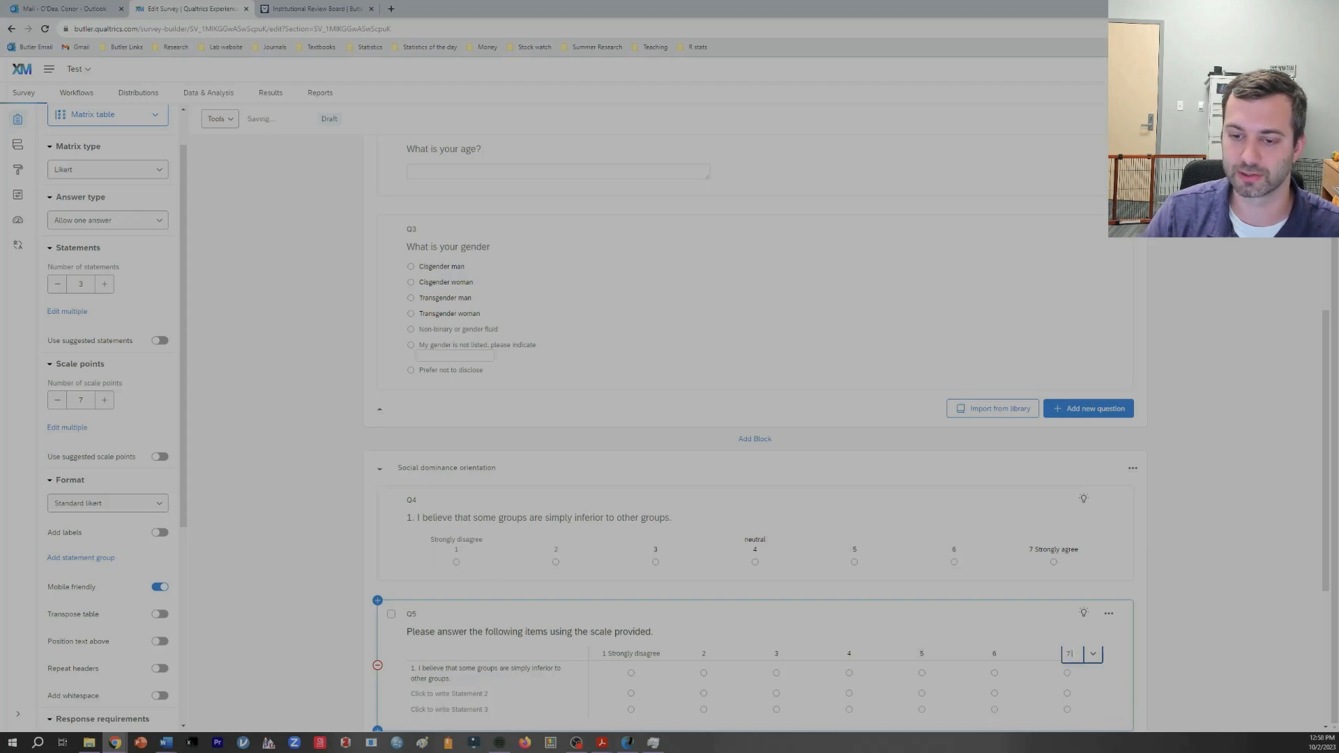
pyautogui.write(' Strongly ag')
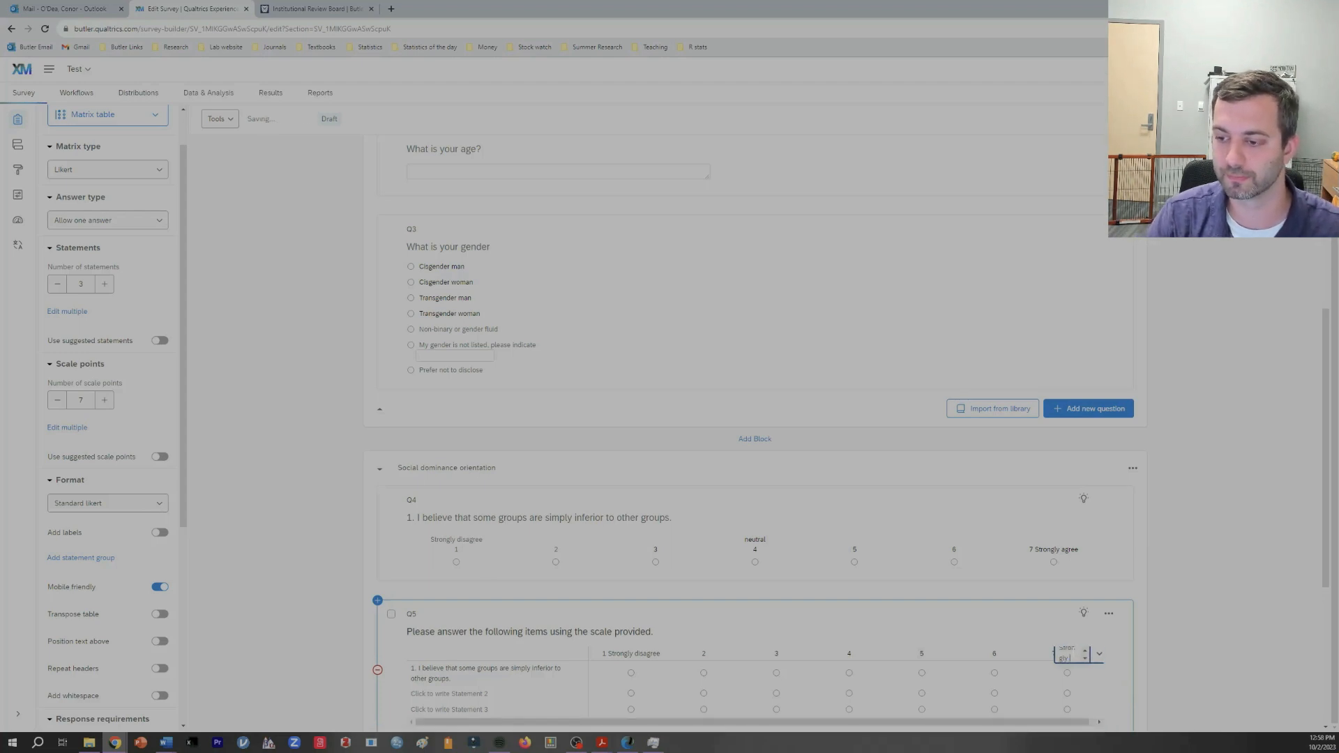
pyautogui.write('ree')
pyautogui.click(960, 631)
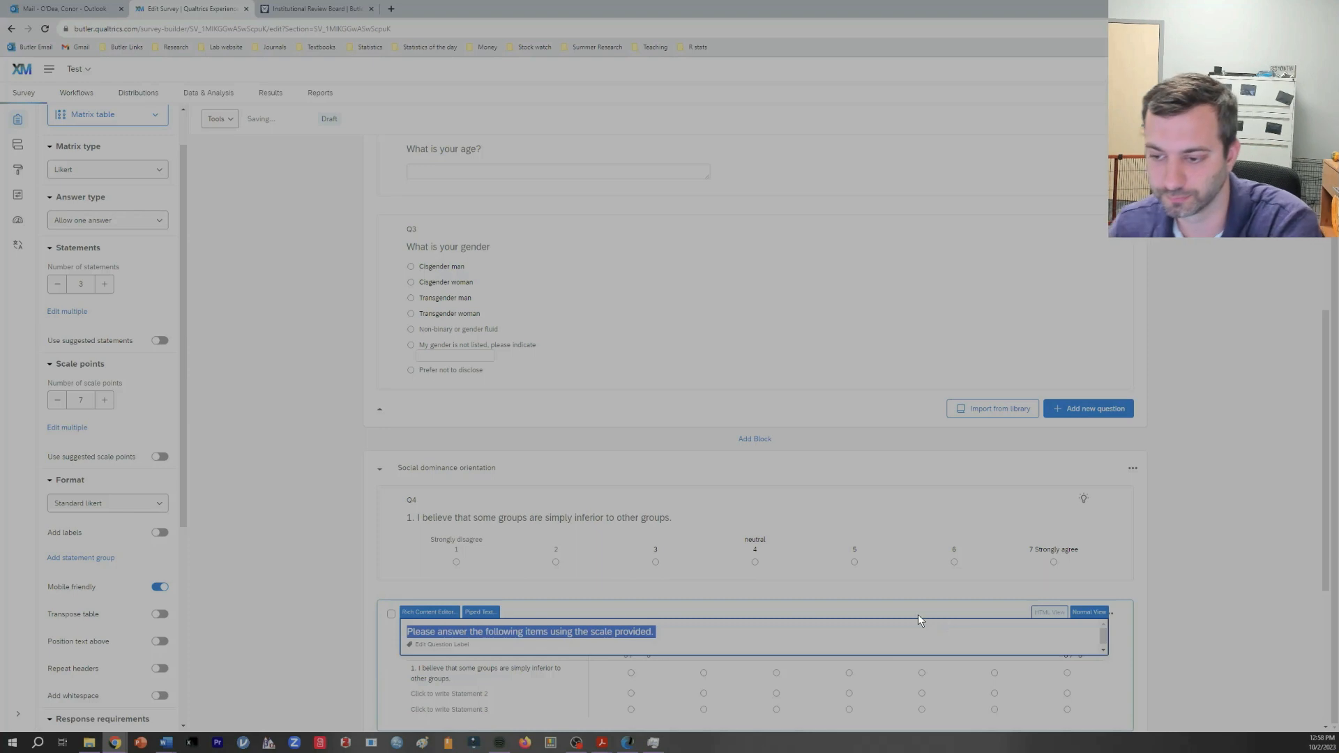
pyautogui.scroll(-2, 973, 621)
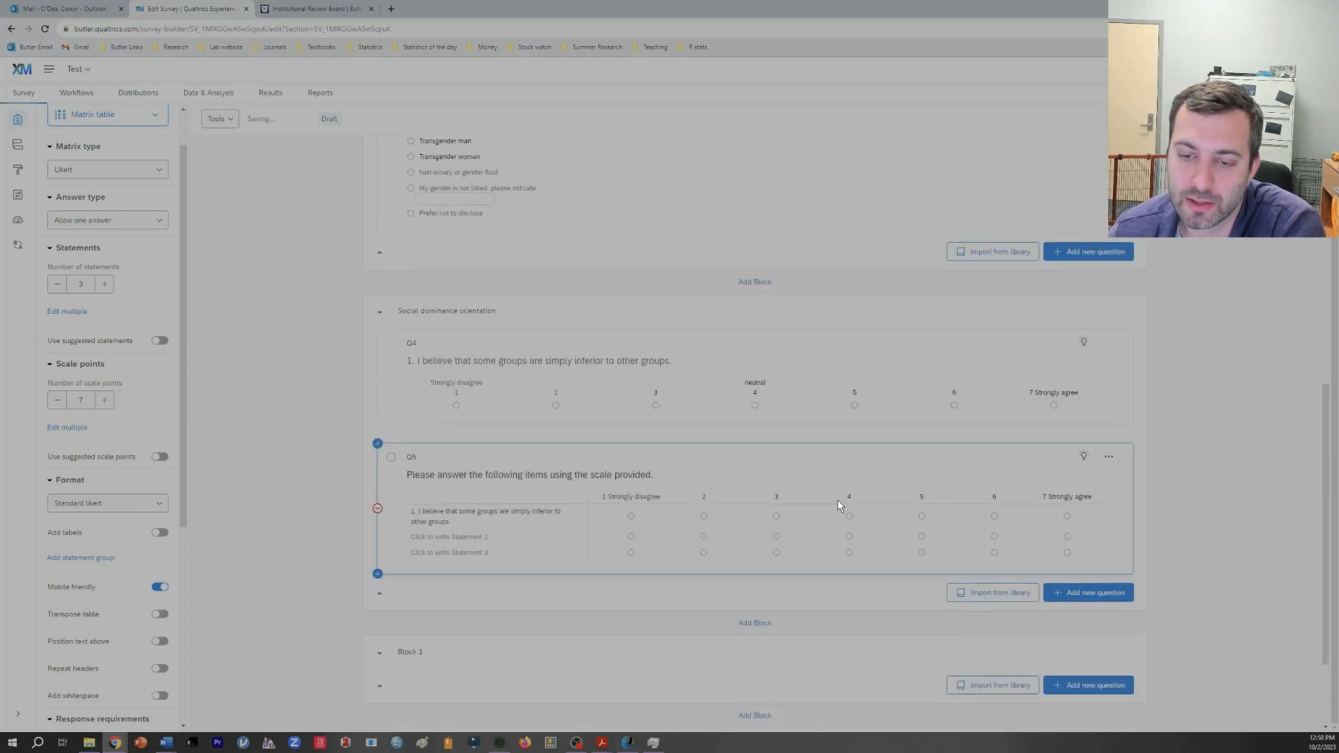
# Increase the number of statements in the Q5 matrix table to 20
pyautogui.click(467, 542)
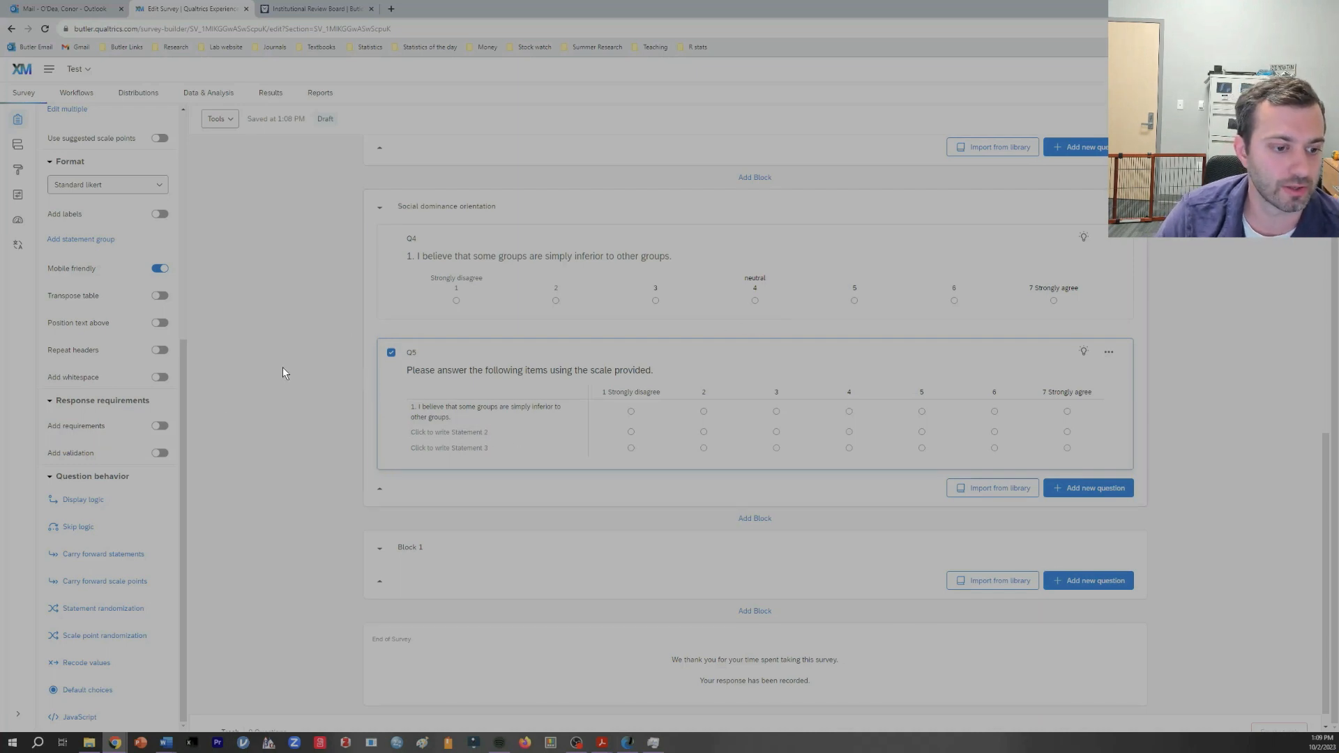
pyautogui.scroll(5, 140, 457)
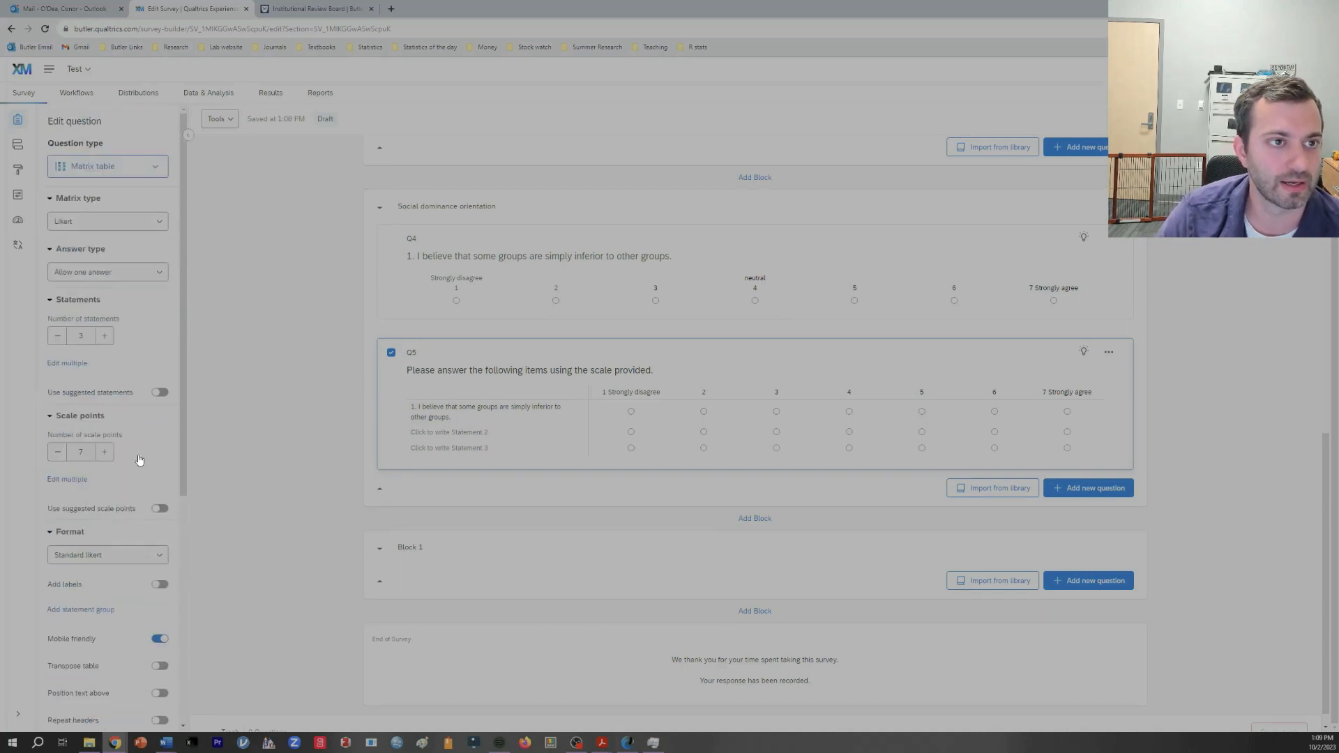
pyautogui.click(104, 336)
pyautogui.click(104, 337)
pyautogui.click(104, 336)
pyautogui.click(104, 337)
pyautogui.click(104, 336)
pyautogui.click(104, 336)
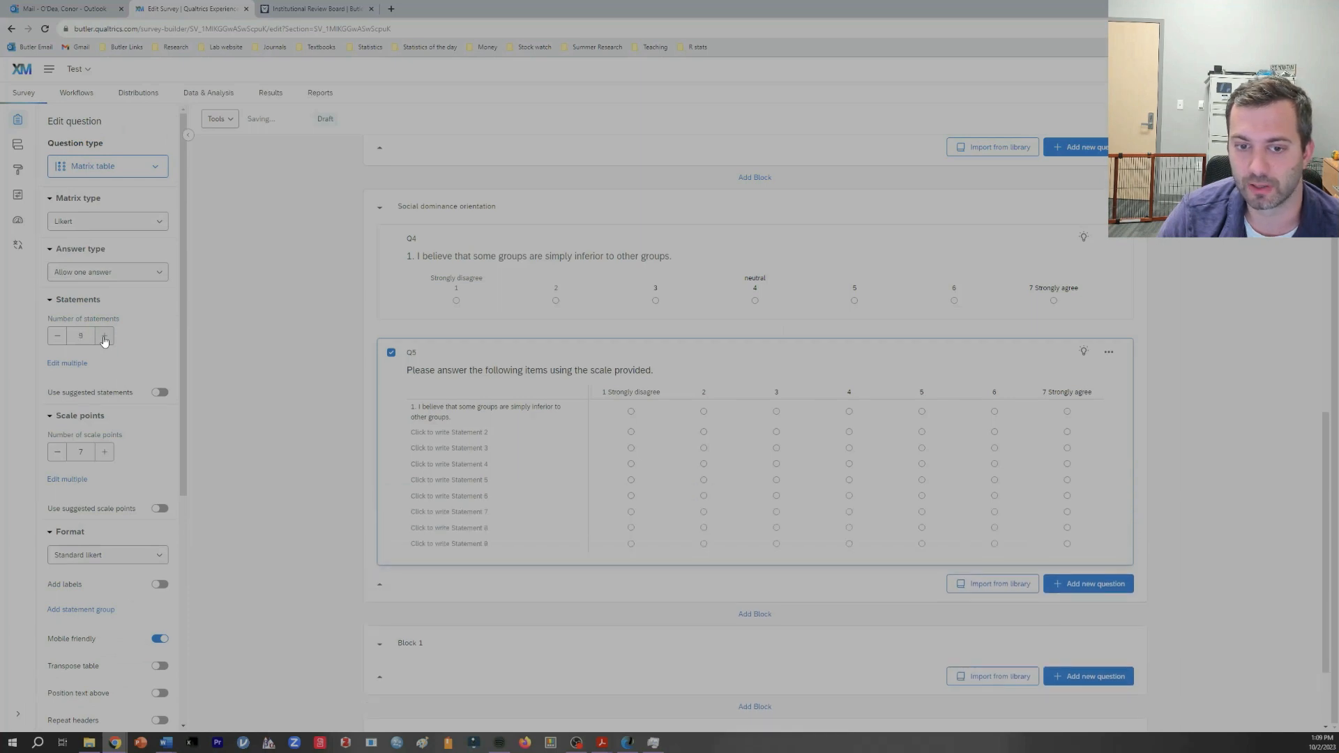
pyautogui.click(104, 336)
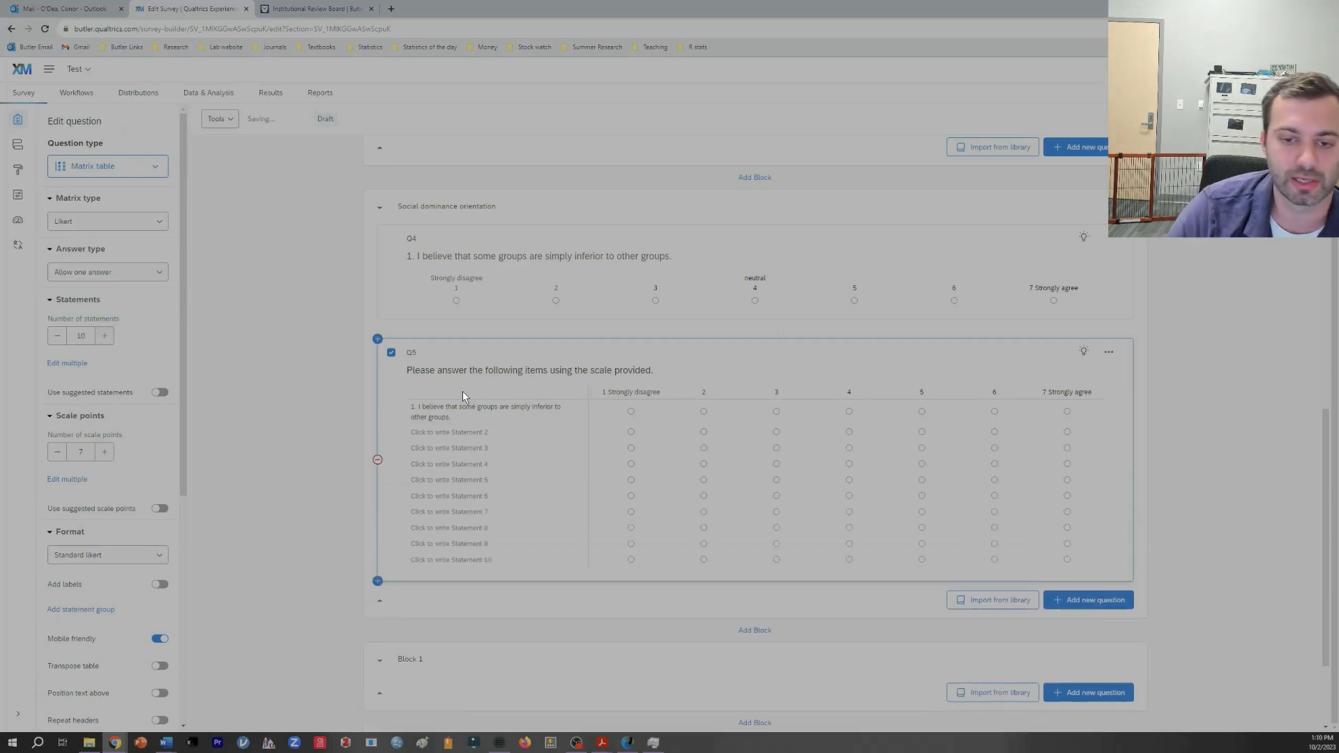
pyautogui.click(104, 336)
pyautogui.click(104, 336)
pyautogui.click(104, 336)
pyautogui.click(104, 337)
pyautogui.click(104, 336)
pyautogui.click(104, 336)
pyautogui.click(104, 336)
pyautogui.click(104, 336)
pyautogui.click(104, 337)
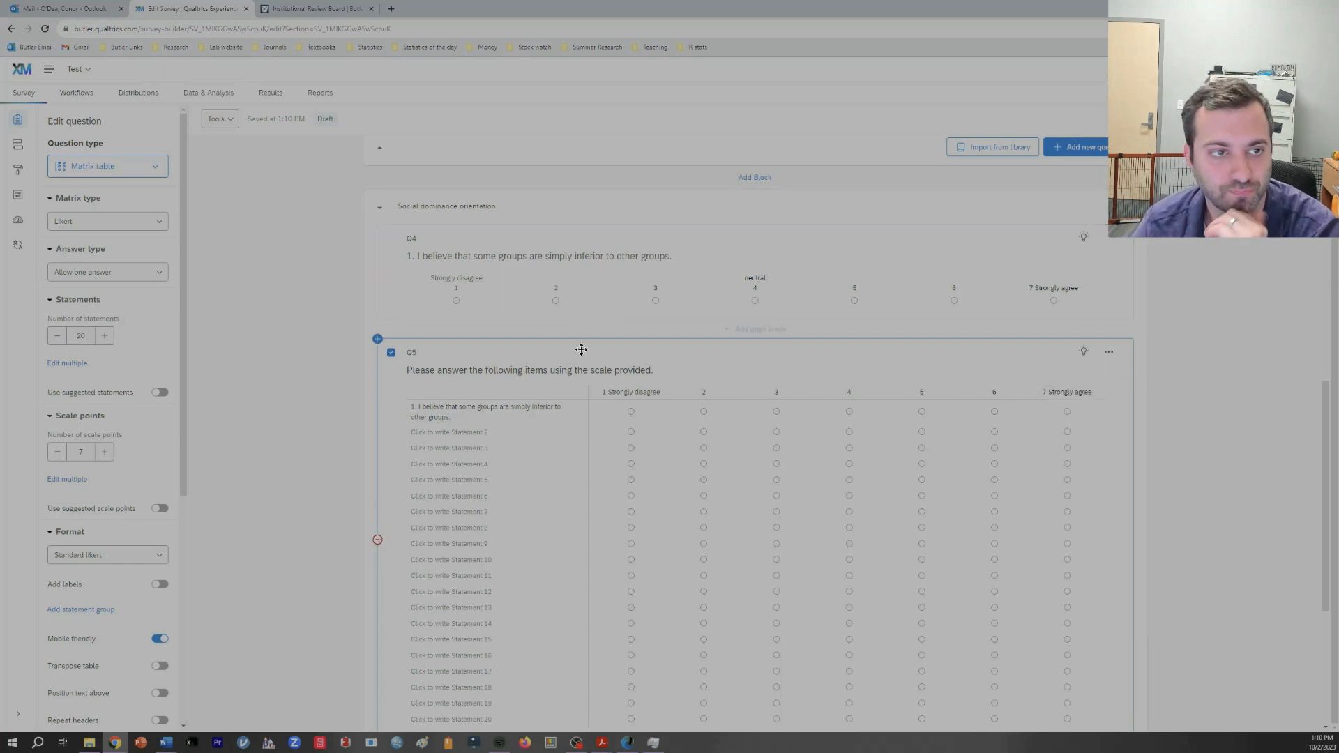
pyautogui.click(140, 167)
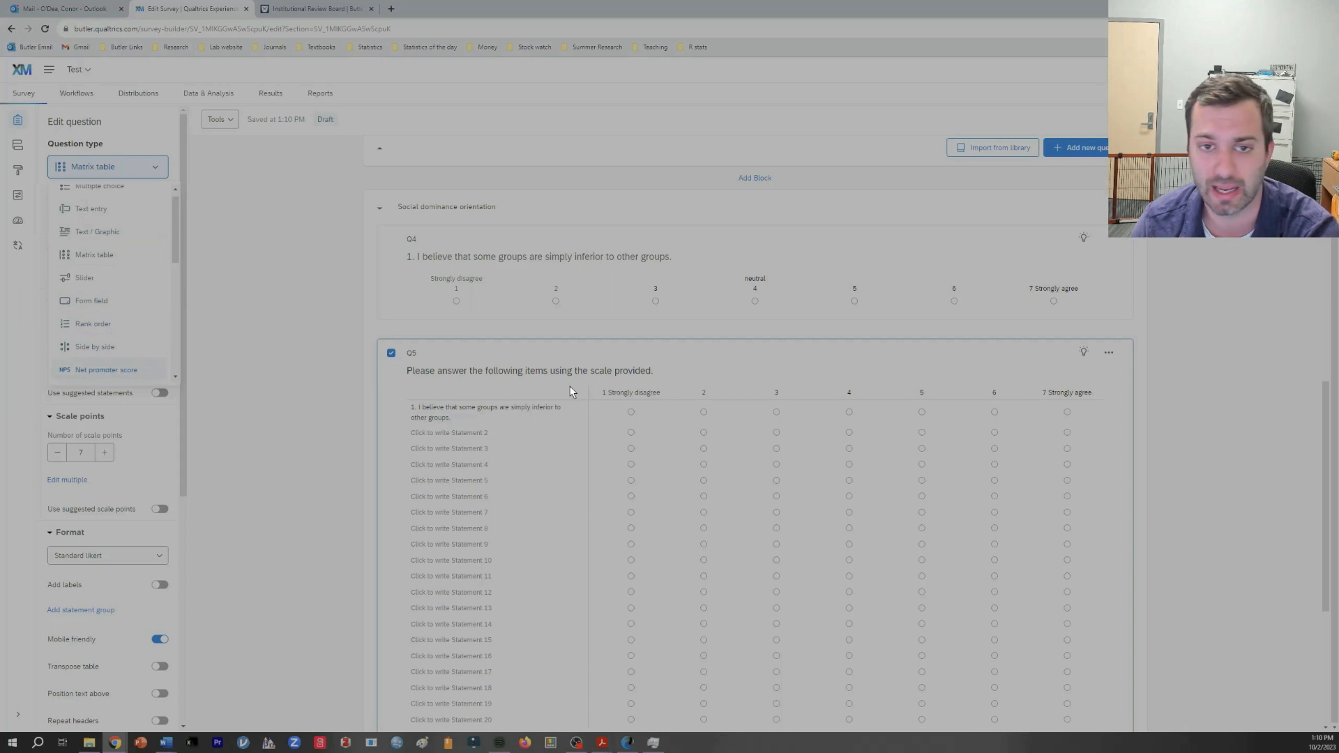
pyautogui.click(1162, 413)
# Rename the empty block below Social dominance orientation as "Debriefing"
pyautogui.scroll(-4, 1187, 392)
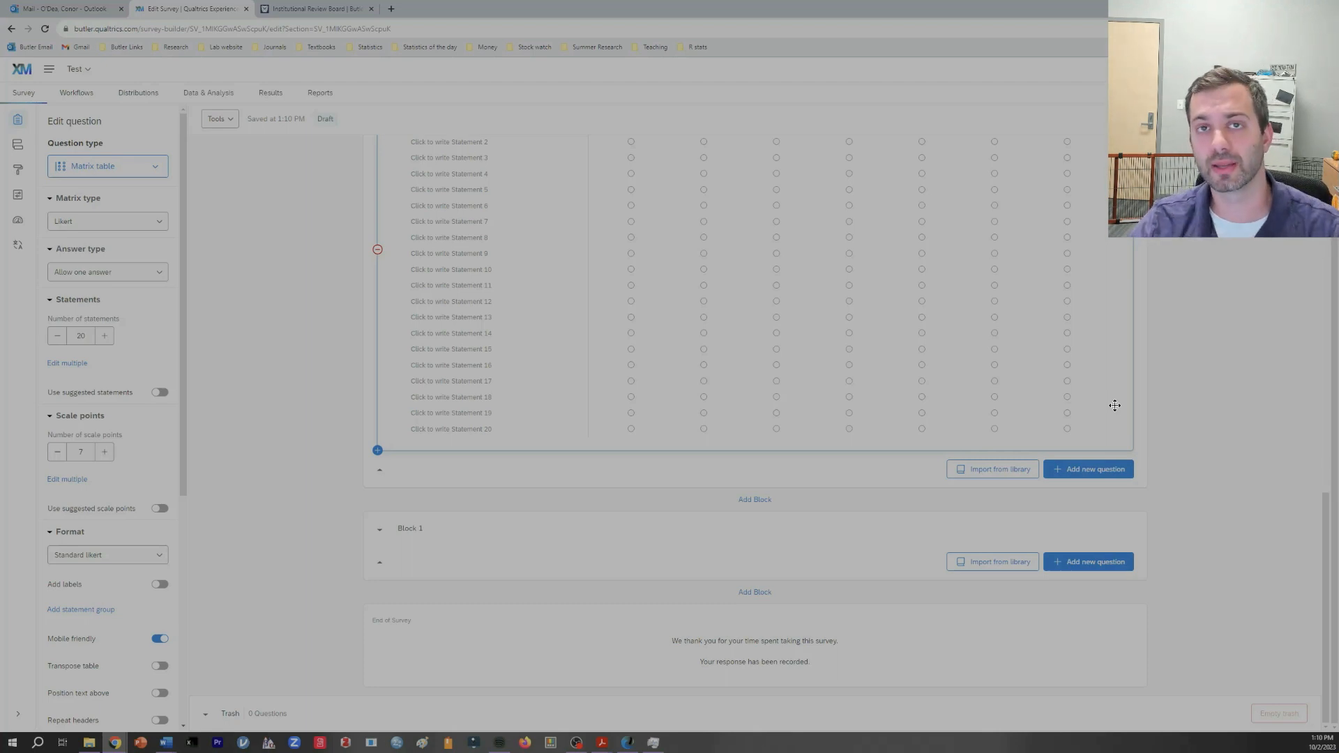
pyautogui.click(418, 528)
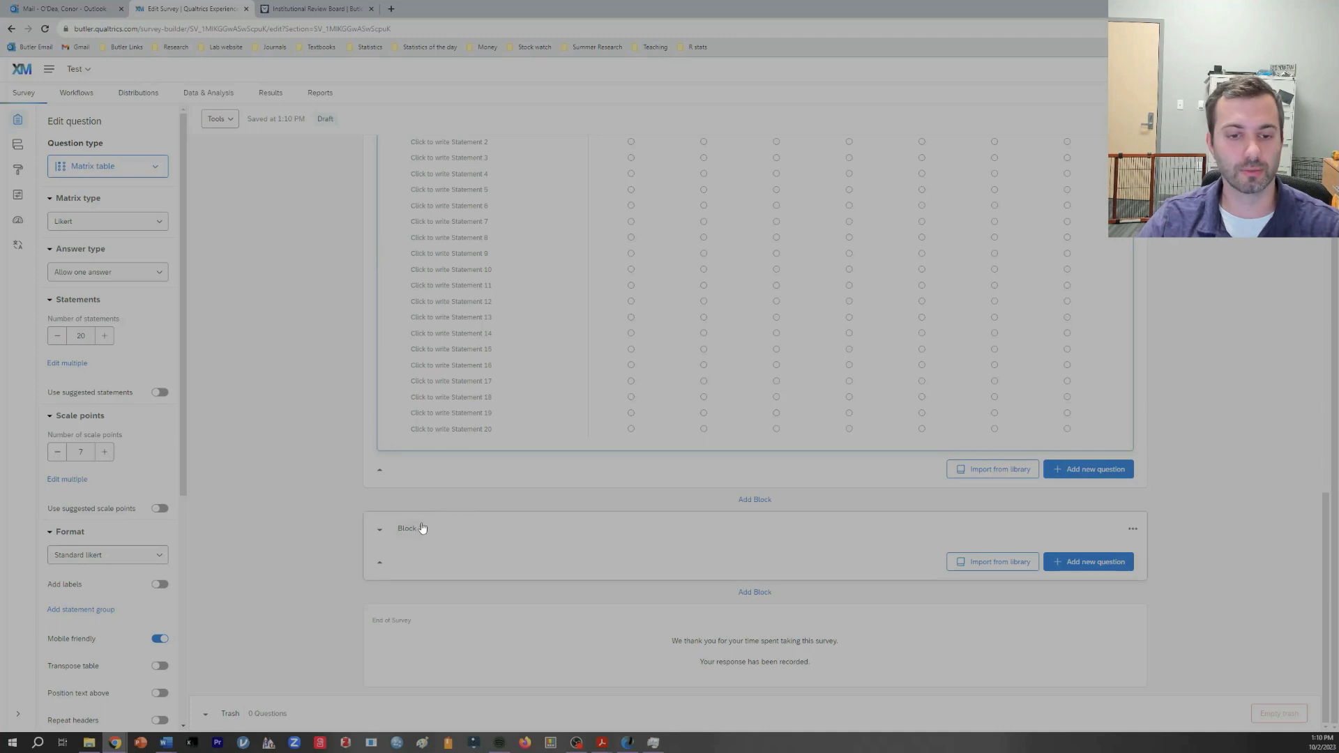
pyautogui.write('Deb')
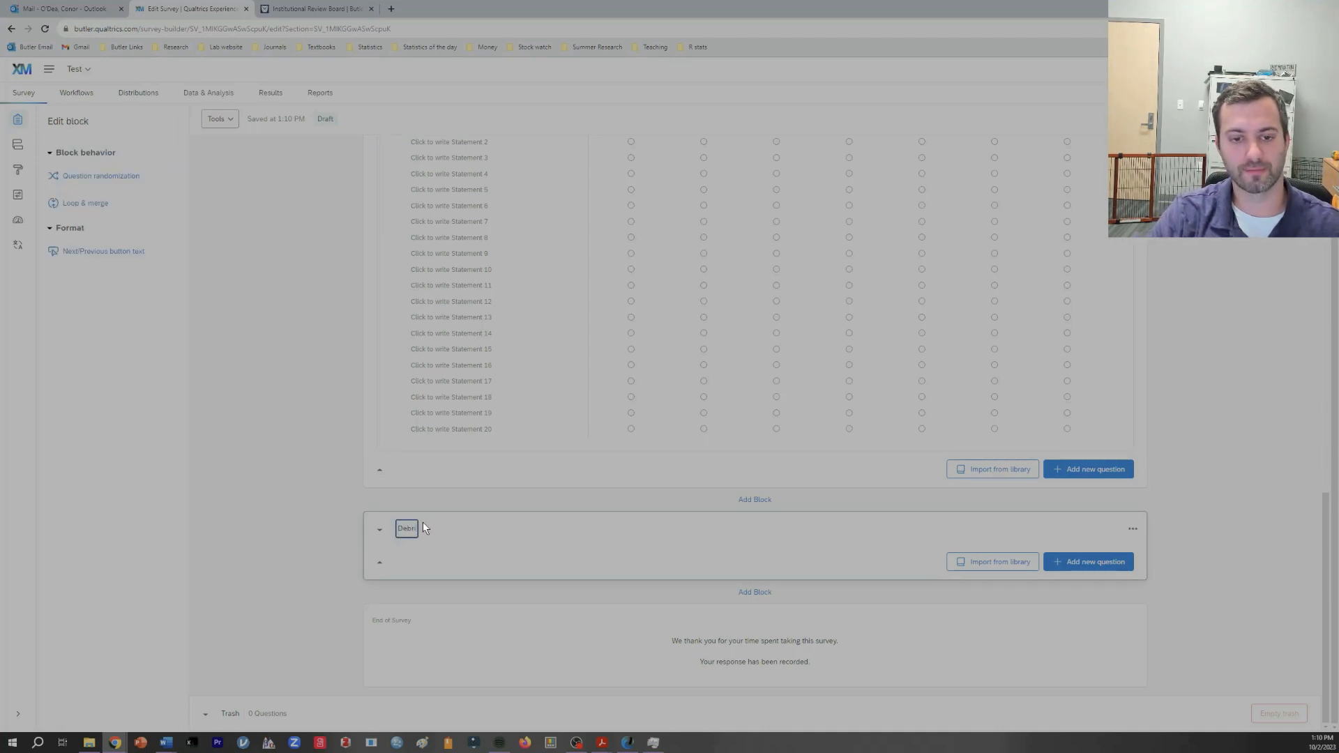
pyautogui.write('riefing')
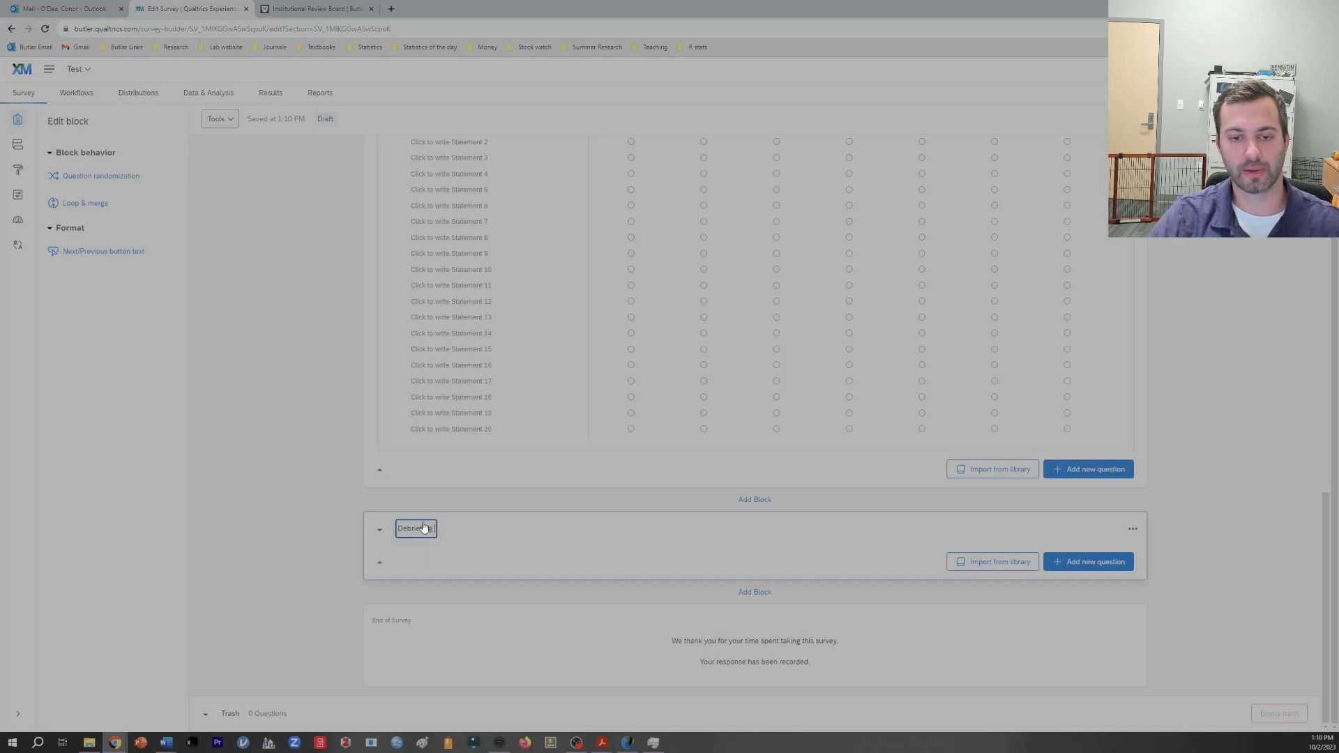
pyautogui.click(492, 540)
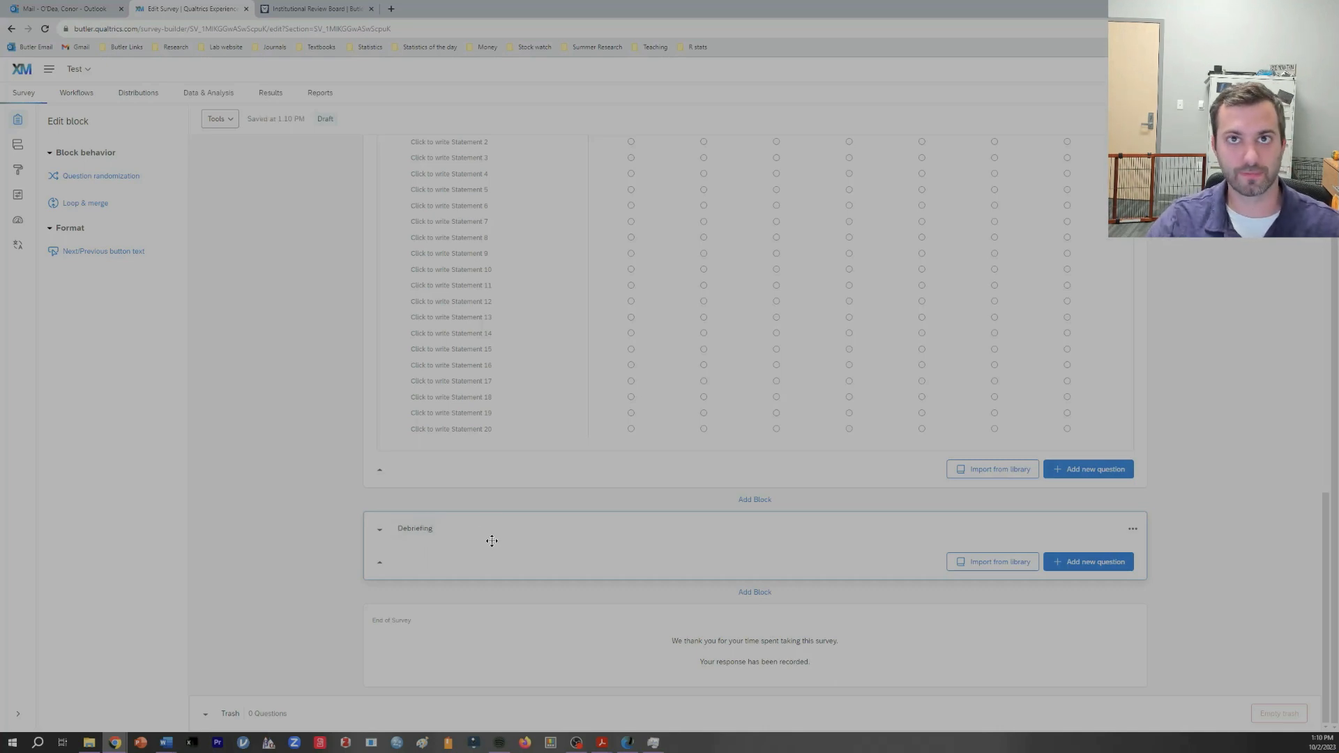